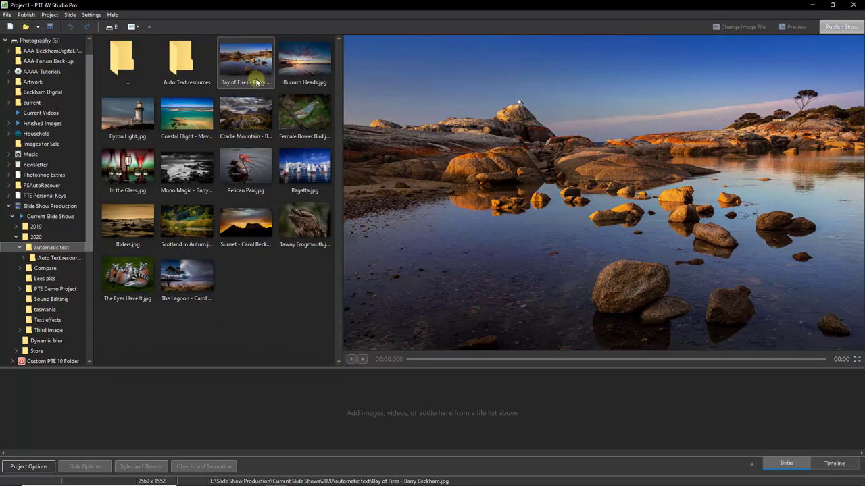
Step: Add all 16 folder photos as slides and insert a blank slide at the start
shift+click(190, 277)
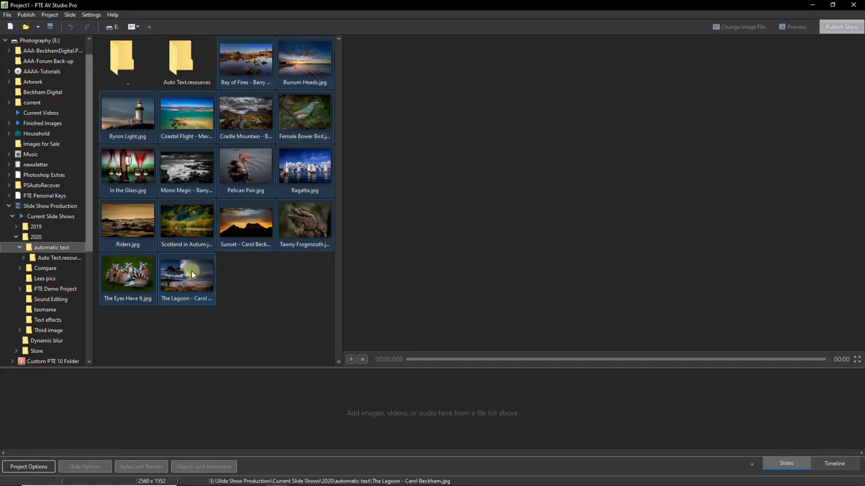
drag(191, 273, 192, 418)
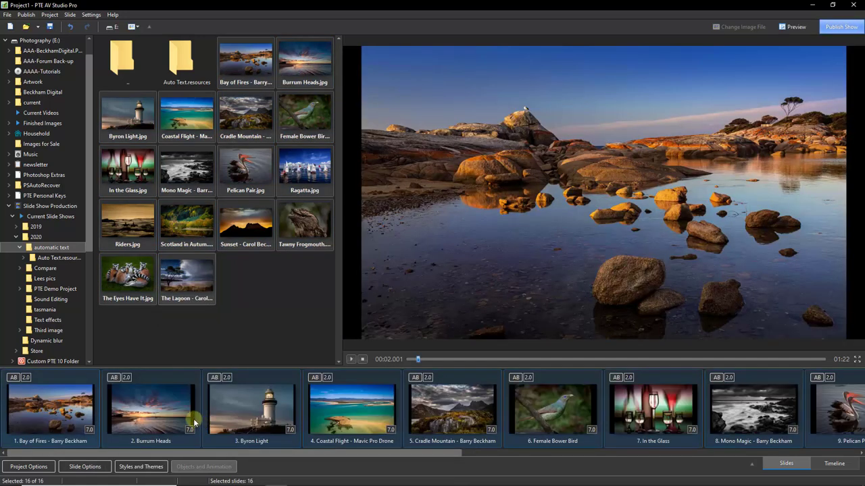
click(21, 406)
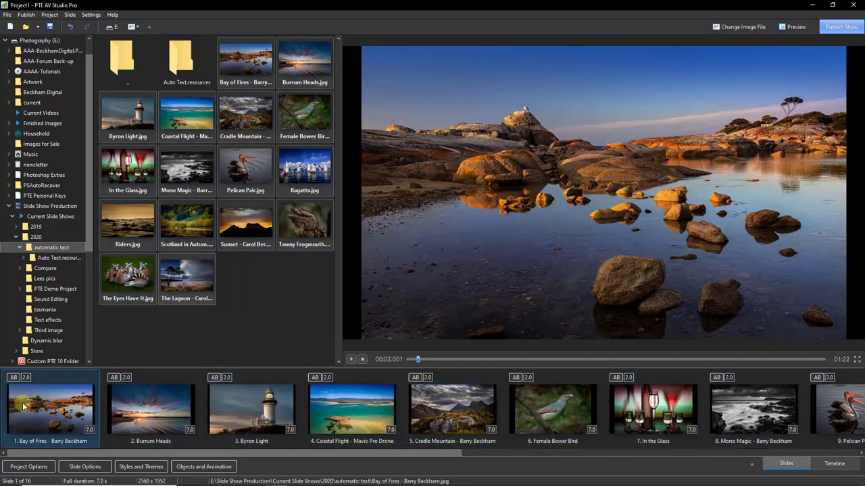
key(ctrl+b)
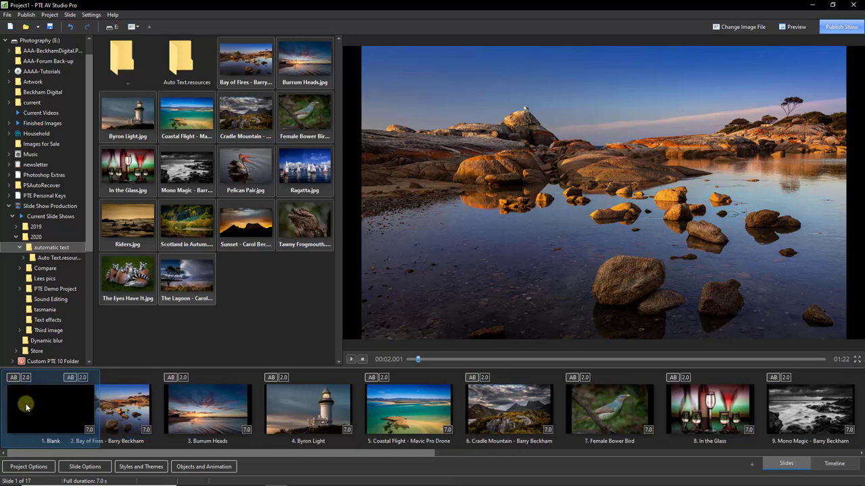
Step: Add a blank slide at the end of the slide list
drag(315, 452, 806, 443)
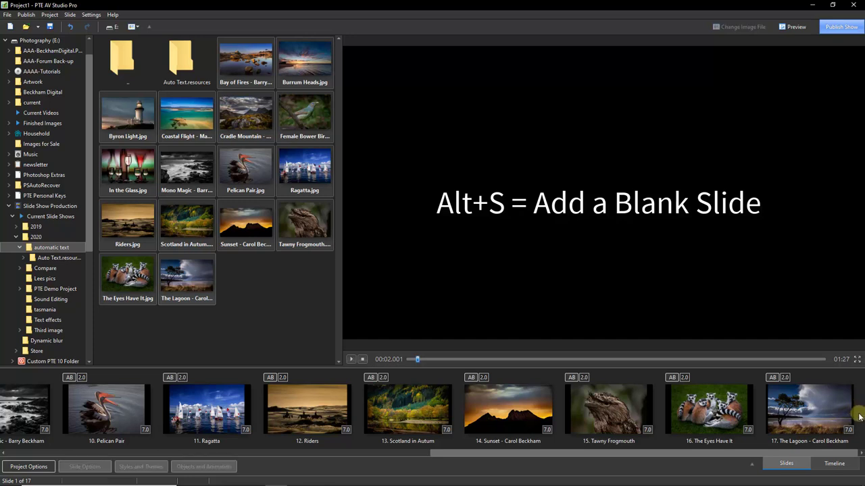
key(alt+s)
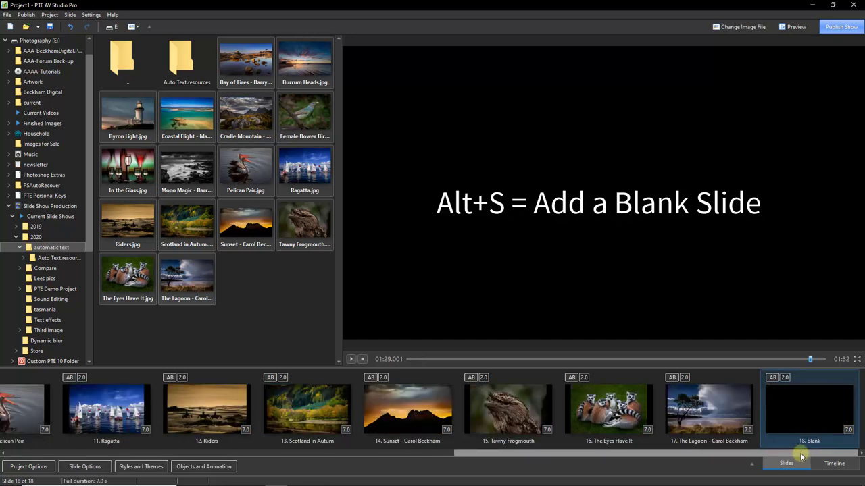
drag(804, 458, 347, 471)
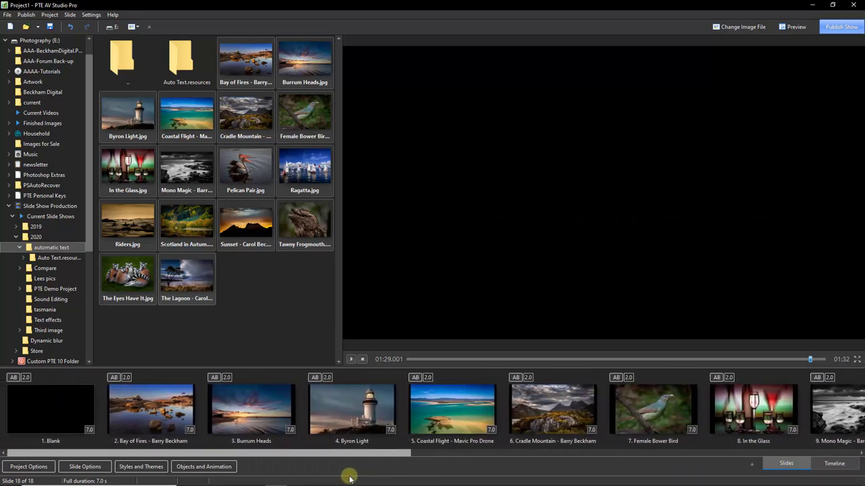
click(158, 409)
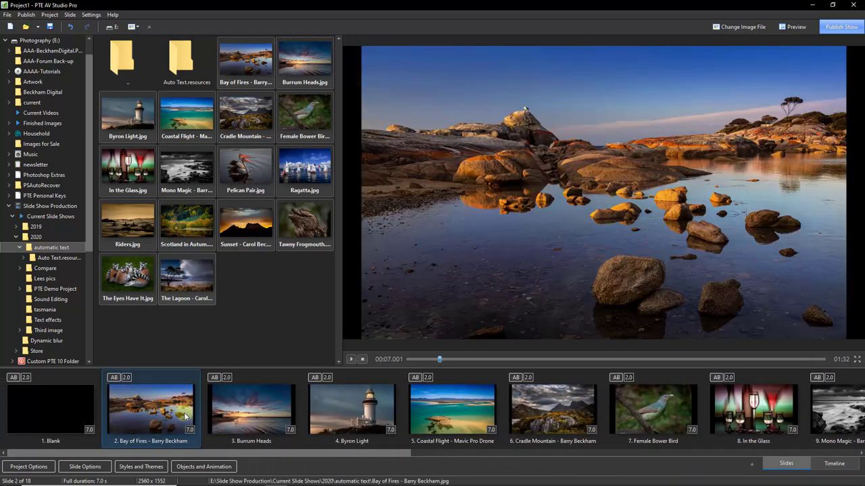
drag(180, 453, 661, 459)
Step: Apply the Presentation theme 'Auto Titles' to photo slides 2–17
click(708, 407)
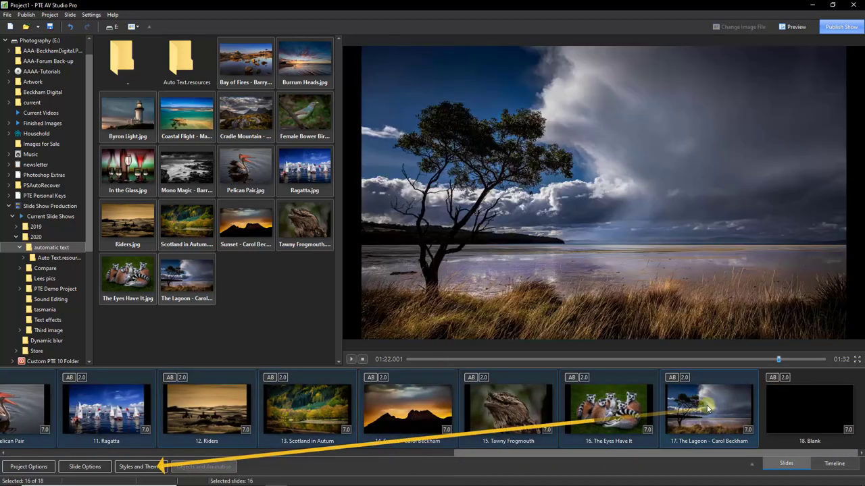
click(142, 467)
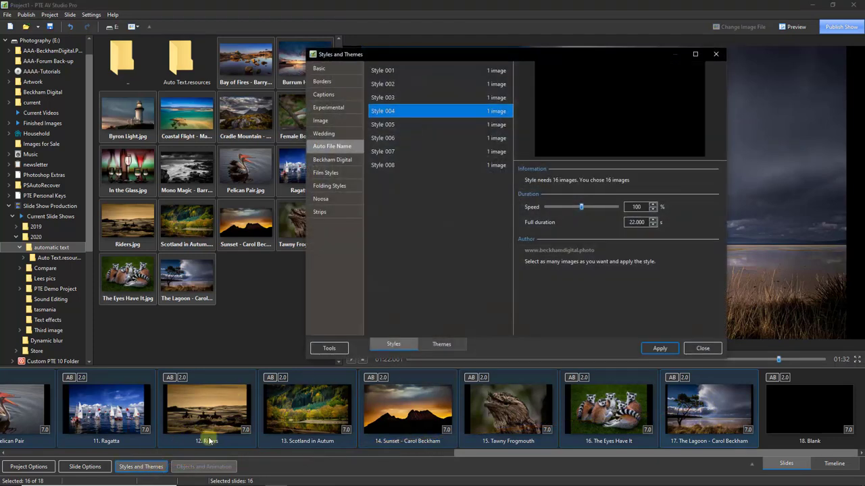
click(442, 344)
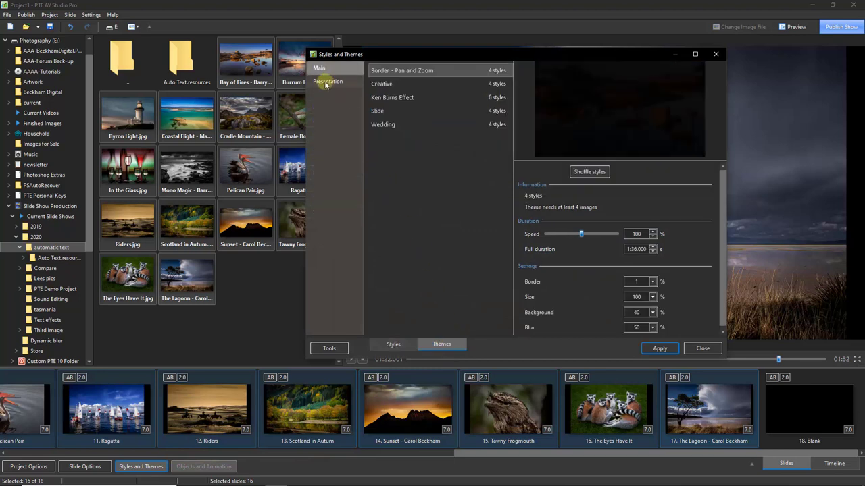
click(327, 83)
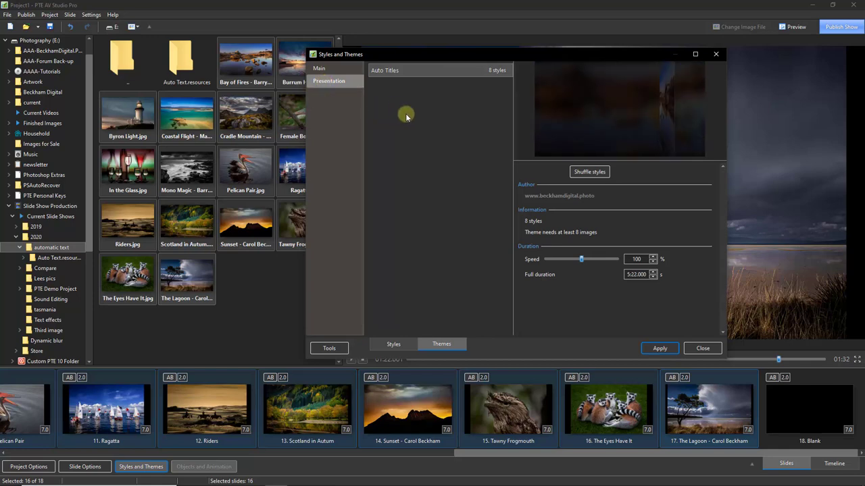
double_click(388, 75)
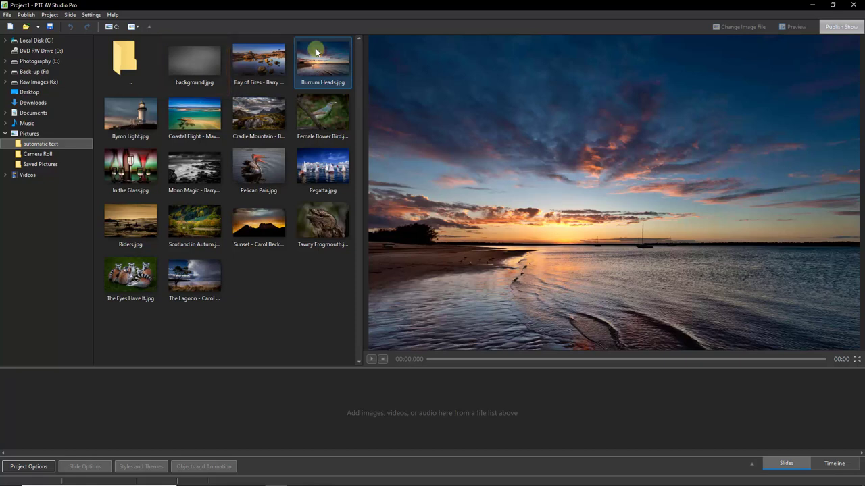
Step: Preview the photos, then add one 7.0-second blank slide as the project's only slide
click(315, 48)
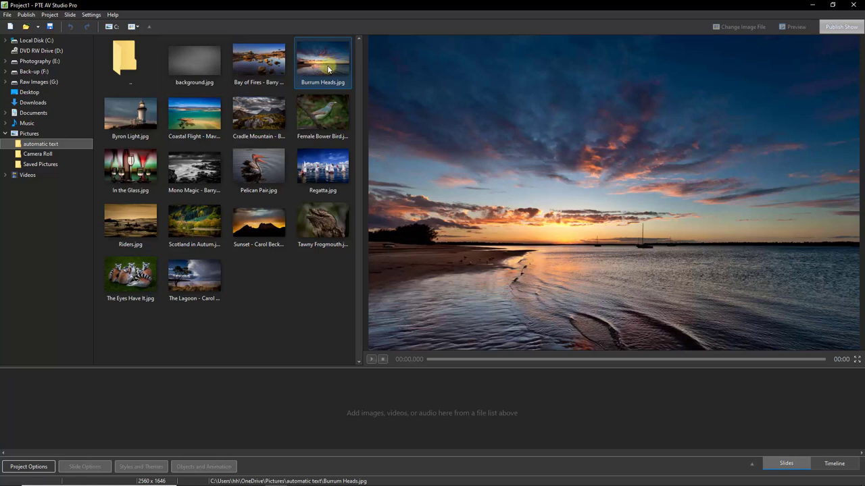
click(195, 65)
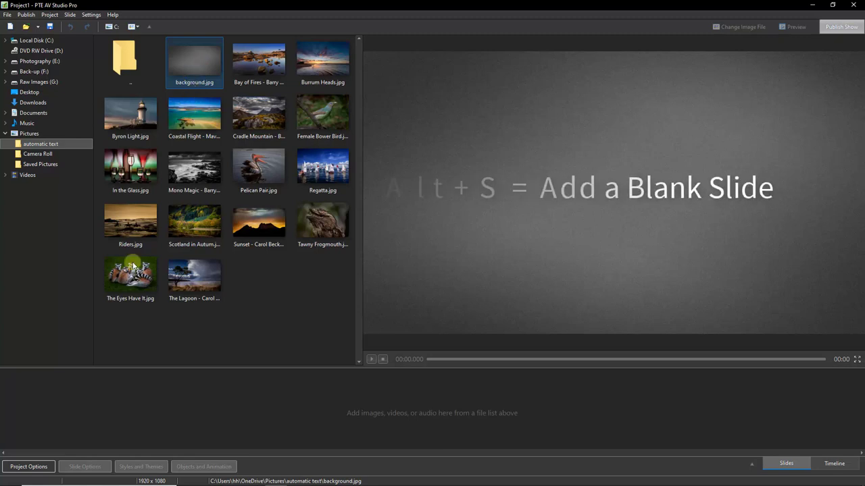
click(62, 406)
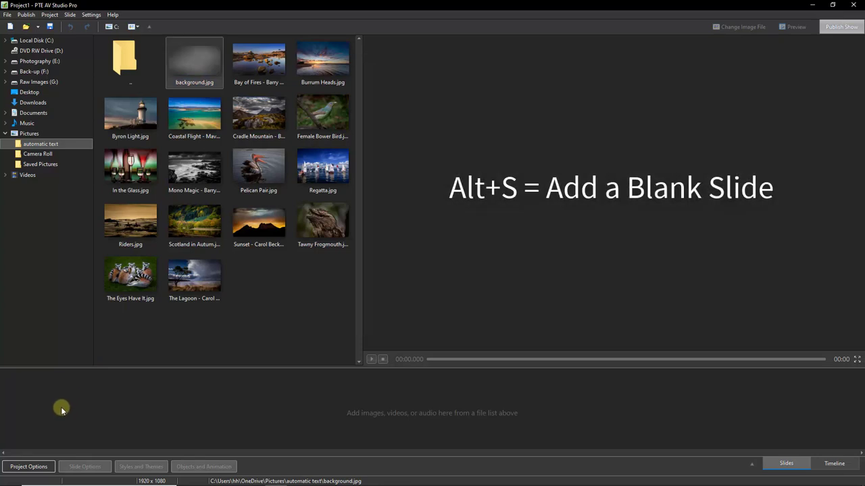
key(alt+s)
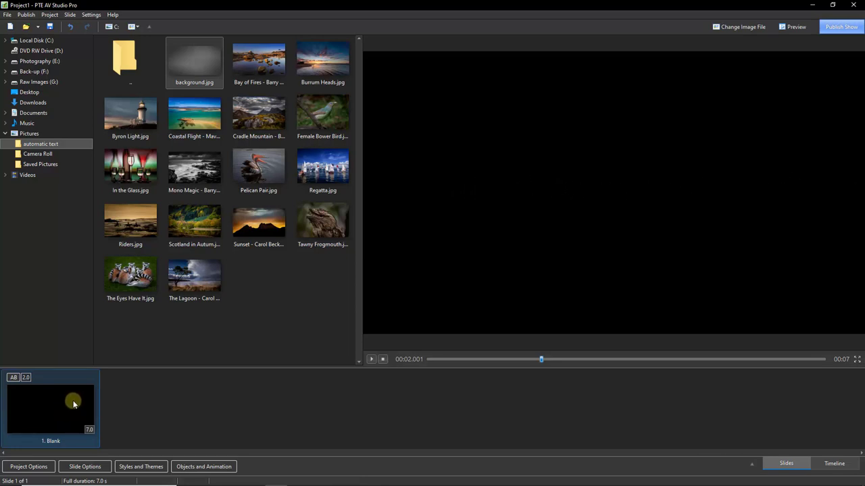
Step: Give the blank slide a gradient background whose first colour is grey 525253
click(84, 467)
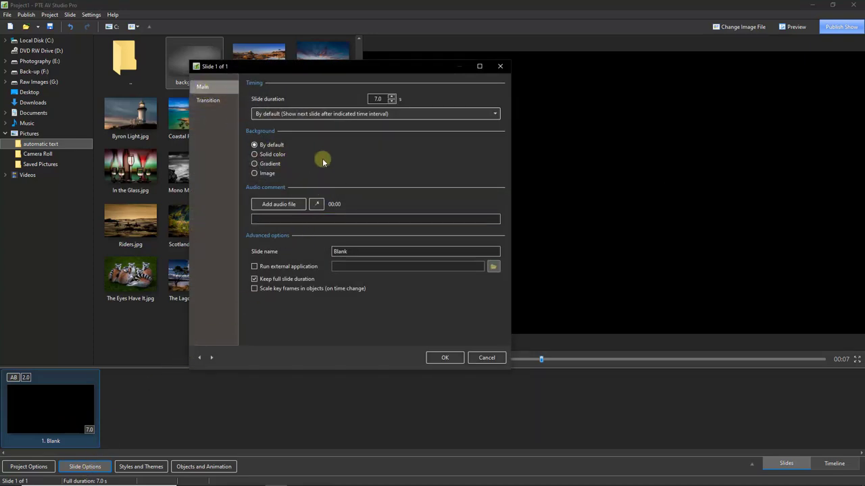
click(255, 164)
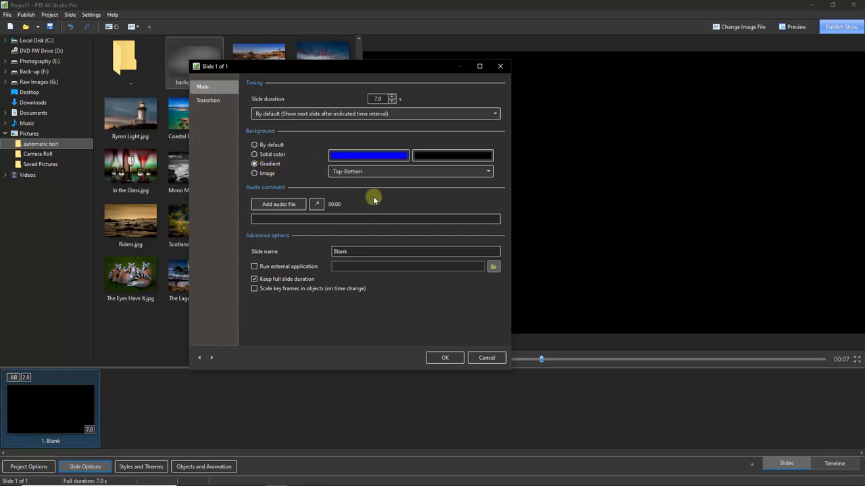
click(368, 159)
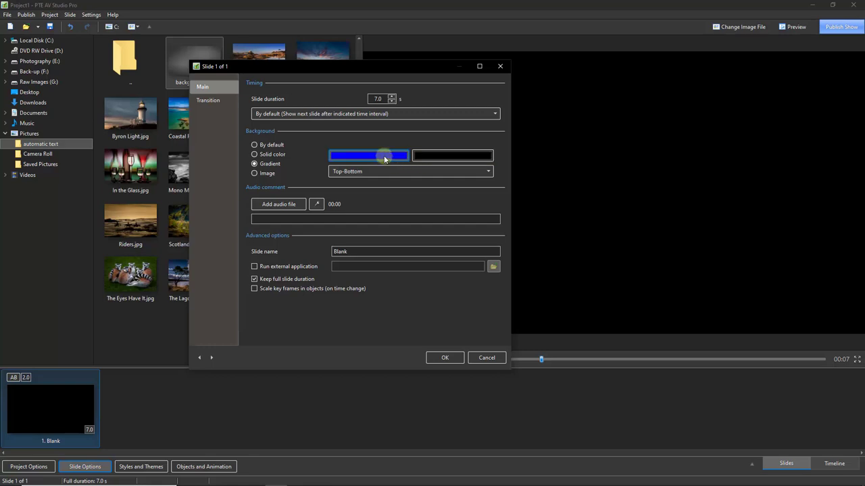
click(384, 158)
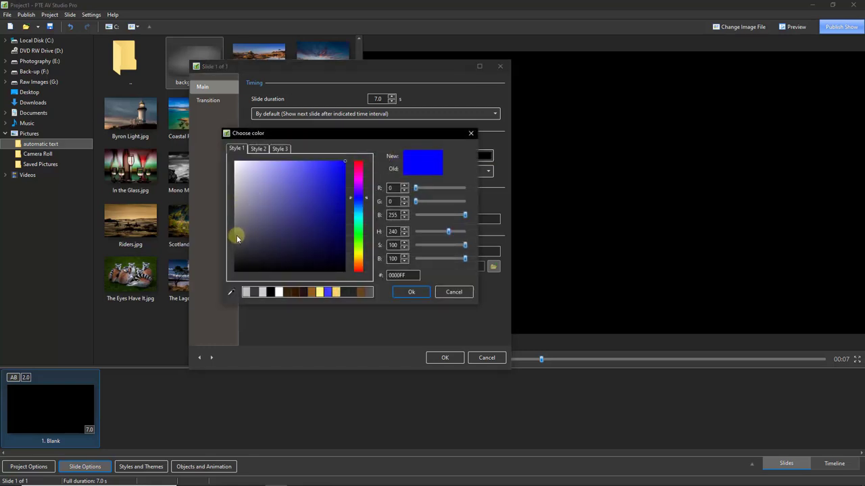
click(235, 237)
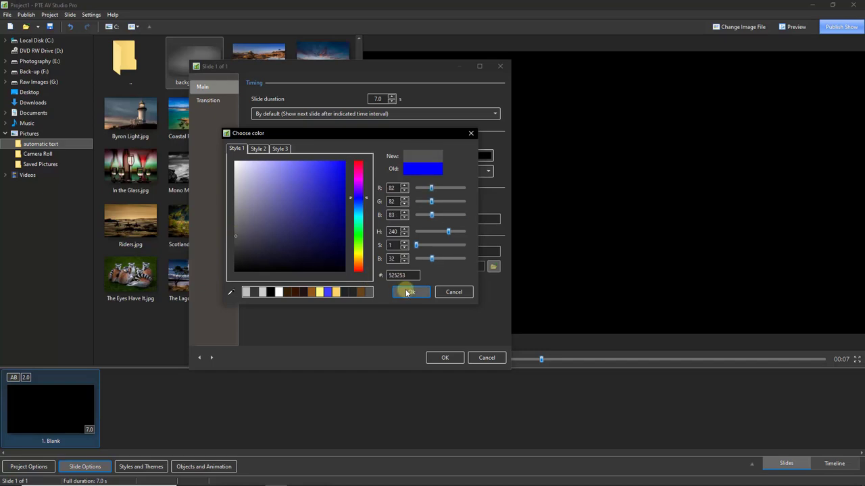
click(407, 292)
Step: Set the second gradient colour to near-black 1B1B1B, keep Top-Bottom, and apply
click(455, 156)
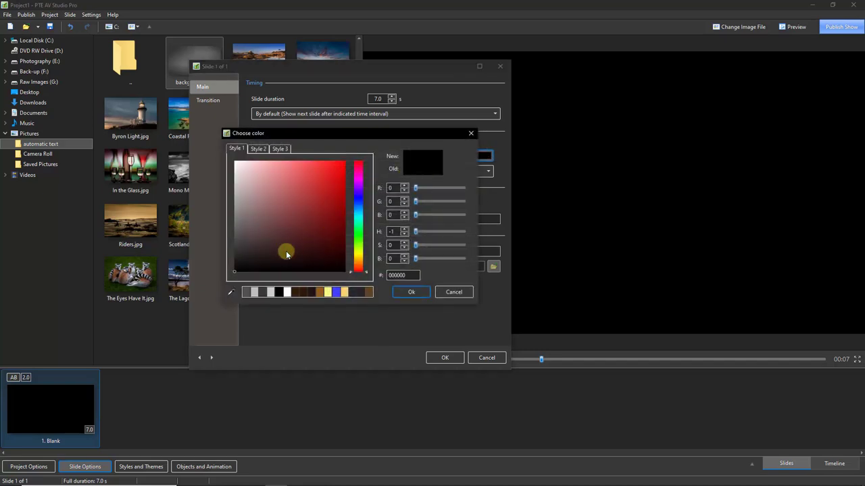
drag(234, 257, 233, 261)
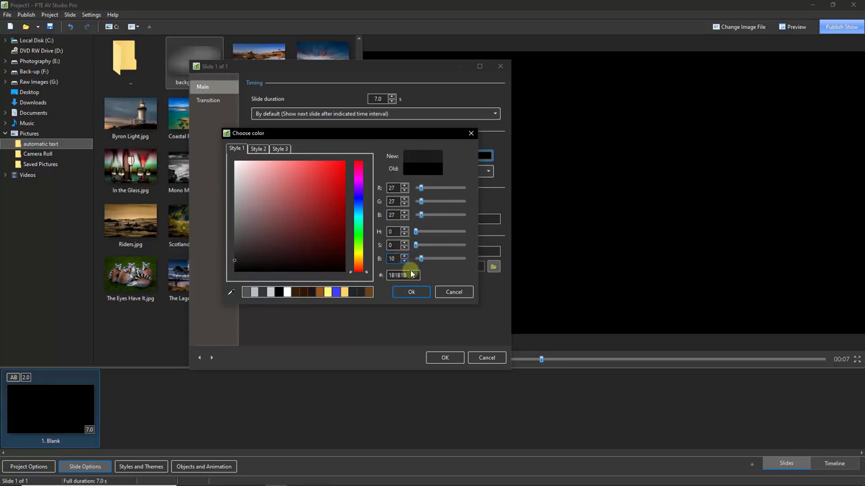
click(411, 292)
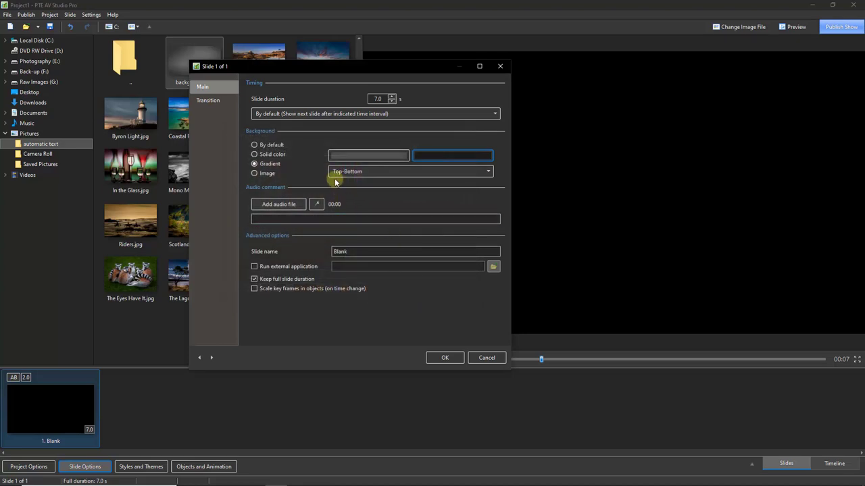
click(487, 174)
click(488, 174)
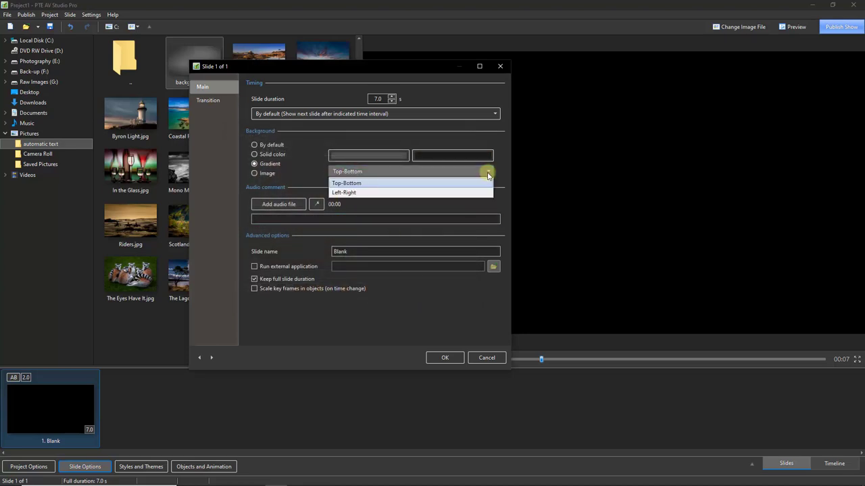
click(486, 173)
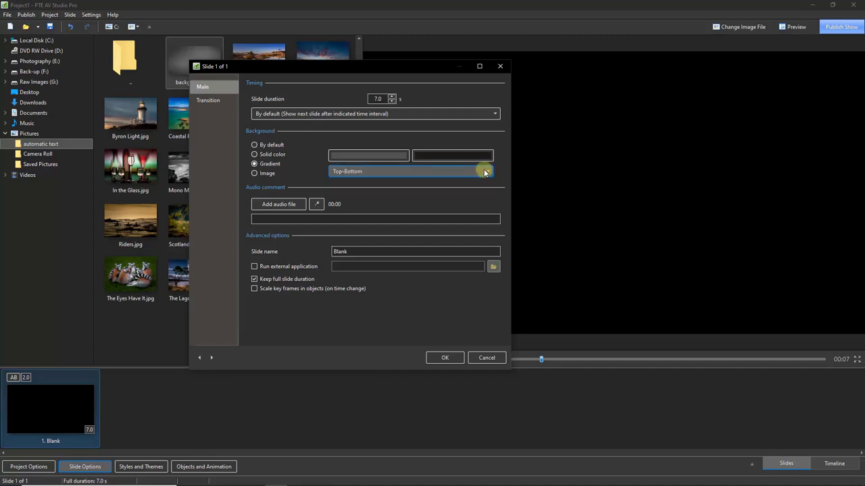
click(445, 358)
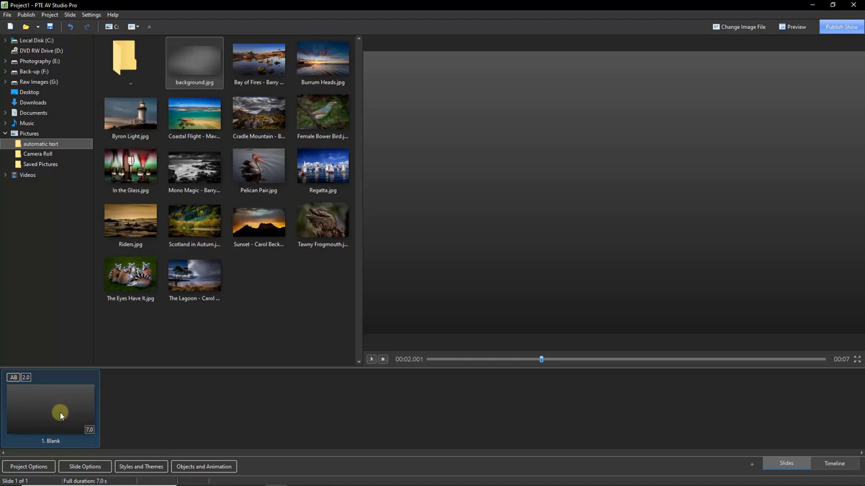
Step: Delete the blank slide and add background.jpg three times as slides
key(Delete)
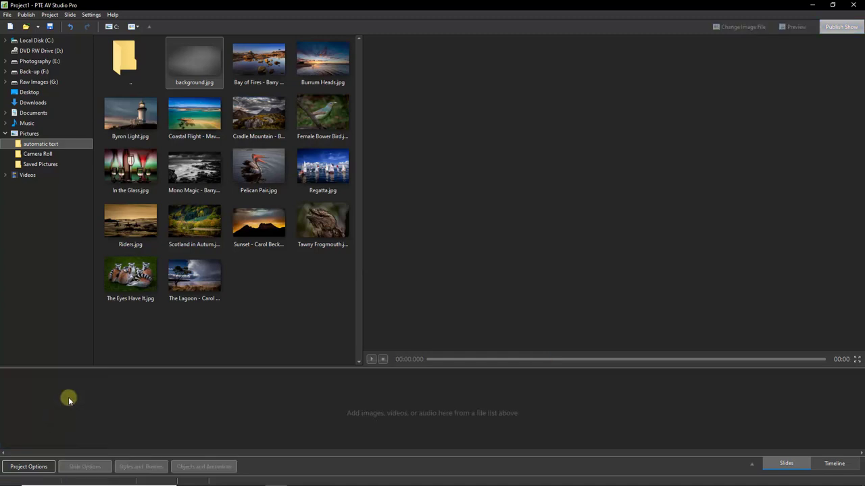
double_click(196, 64)
double_click(196, 64)
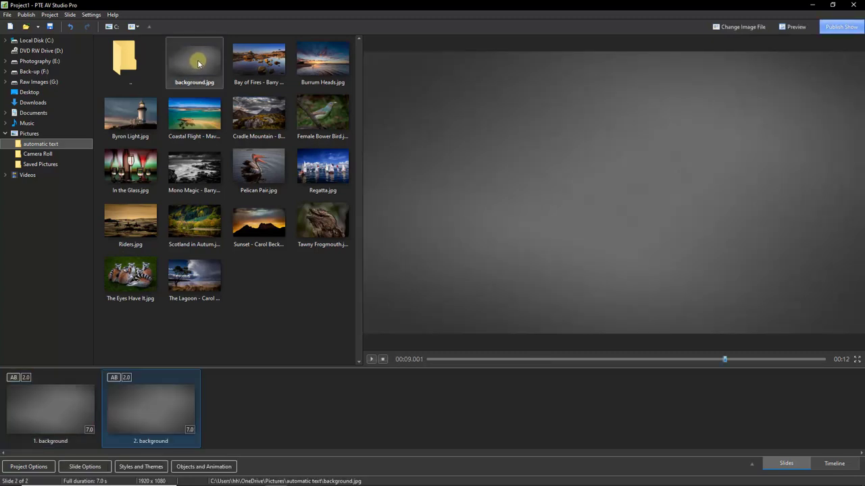
double_click(196, 64)
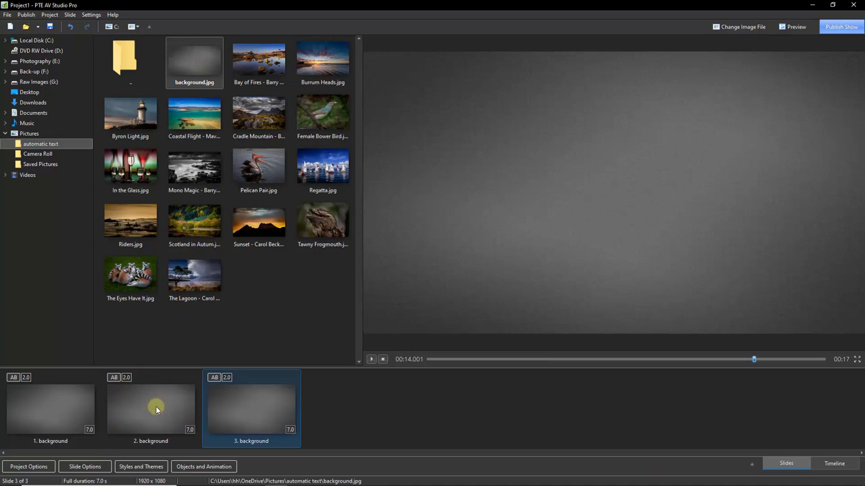
click(54, 407)
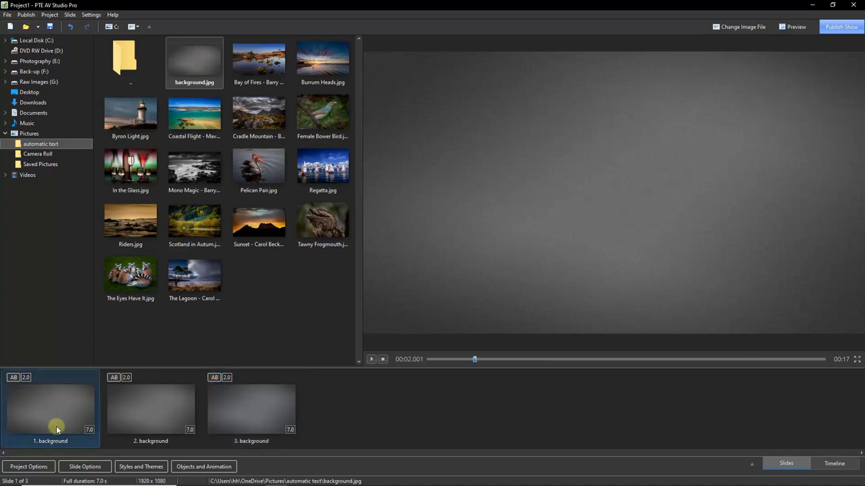
click(152, 405)
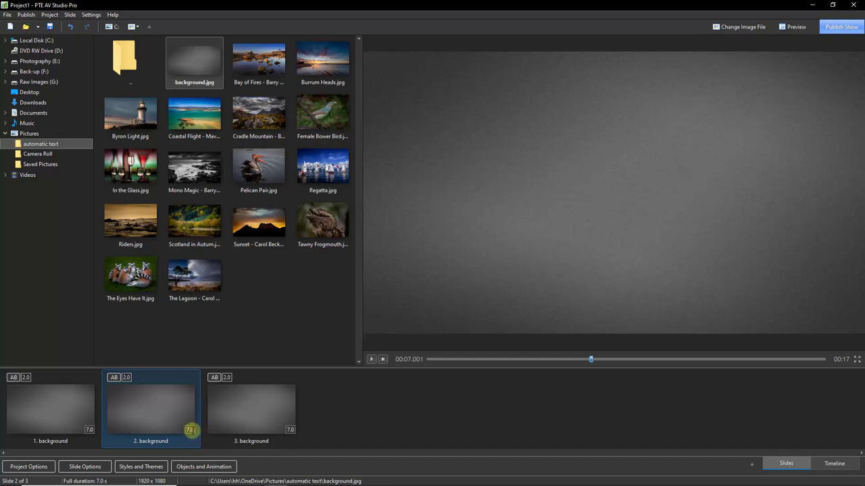
Step: Change slide 2's duration from 7 to 20 seconds
click(190, 430)
text(20)
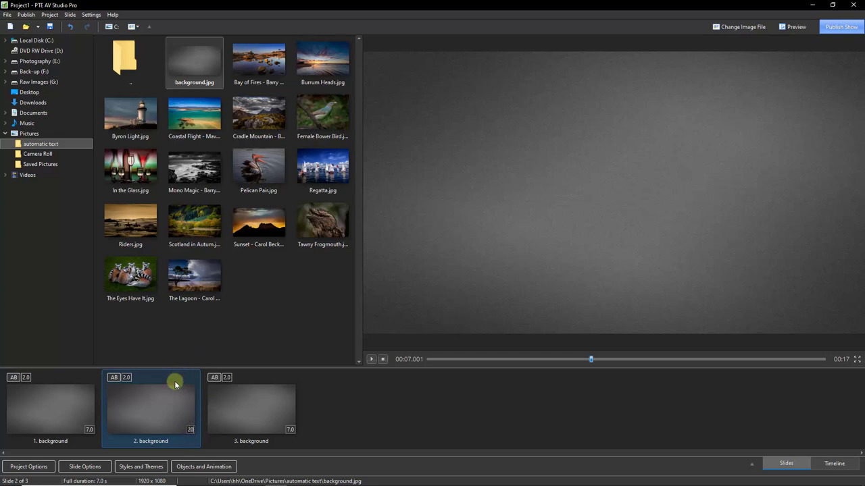
key(Return)
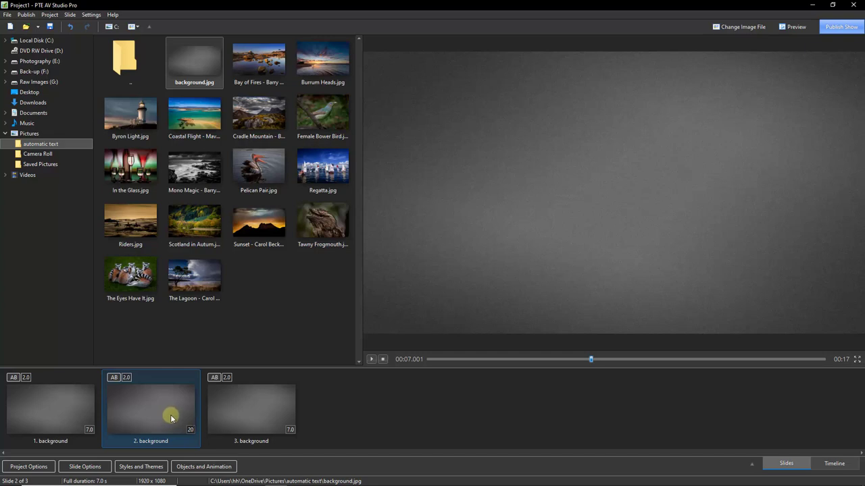
key(Return)
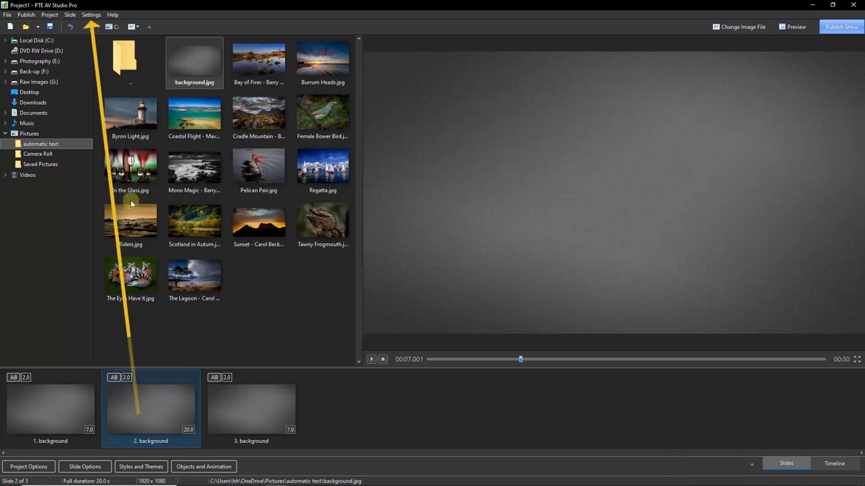
Step: Enable Show full slide duration on the Project page of Preferences
click(91, 15)
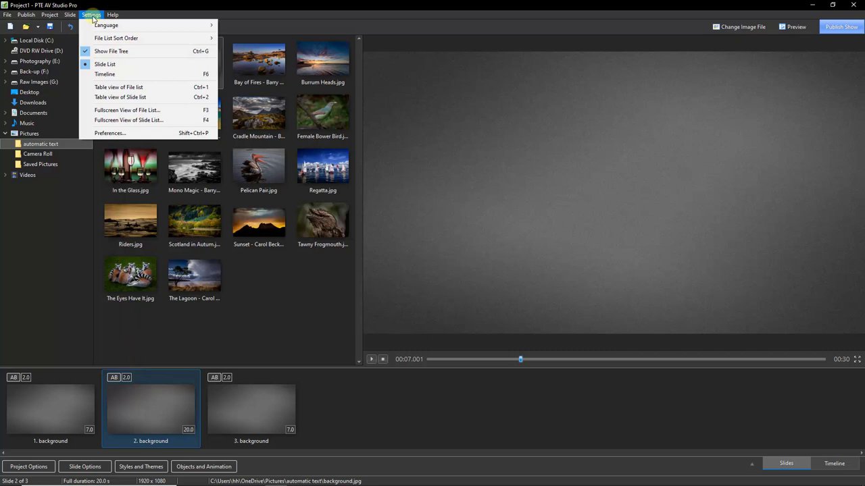
click(111, 134)
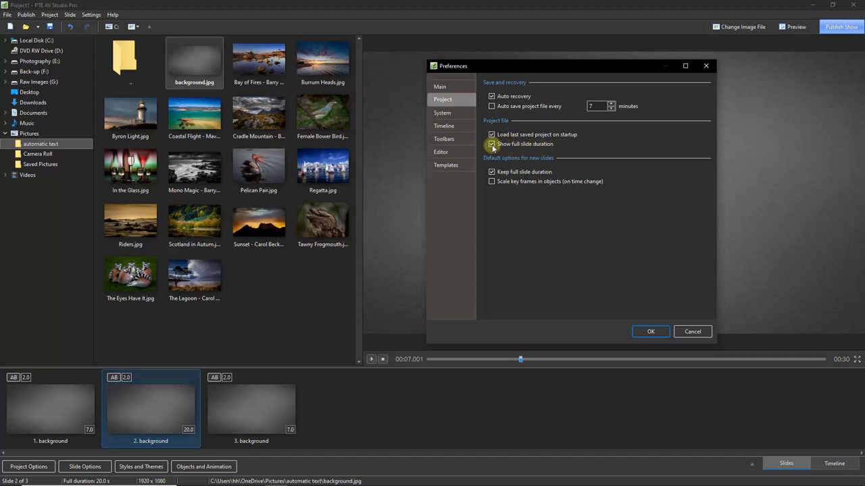
click(651, 332)
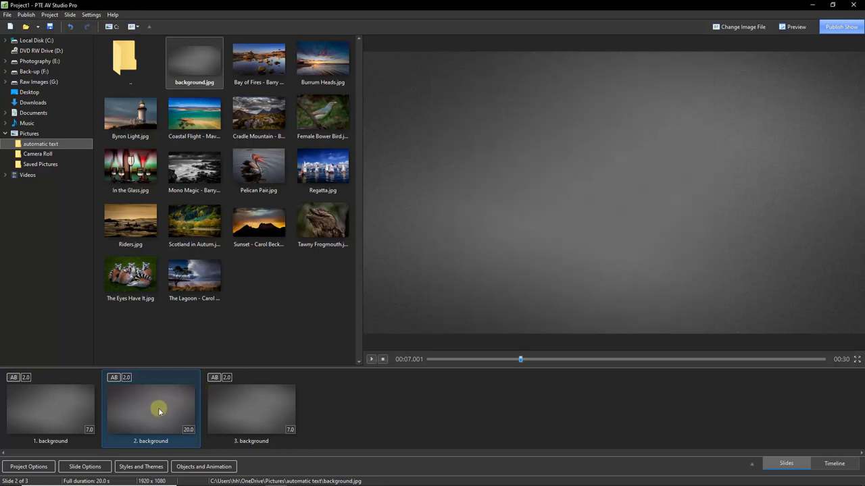
Step: Open slide 2 in Objects and Animation and deselect its background
click(192, 467)
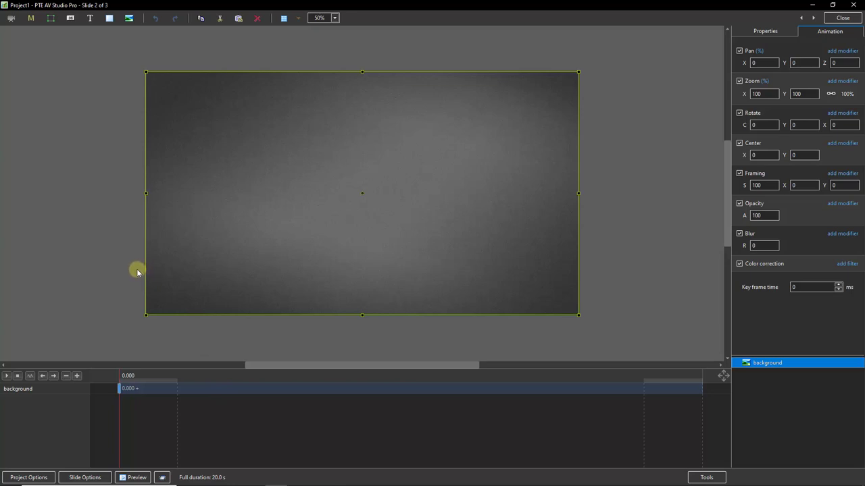
click(64, 122)
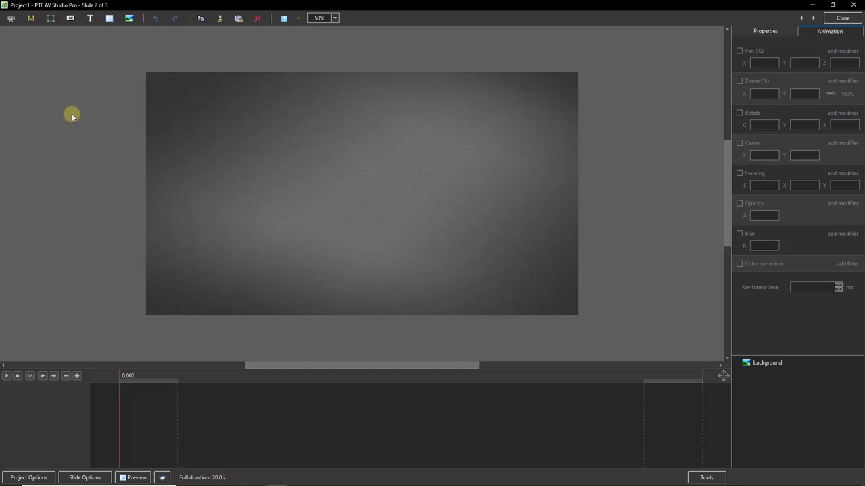
Step: Add the Regatta photo to slide 2 as an image object above the background
click(129, 19)
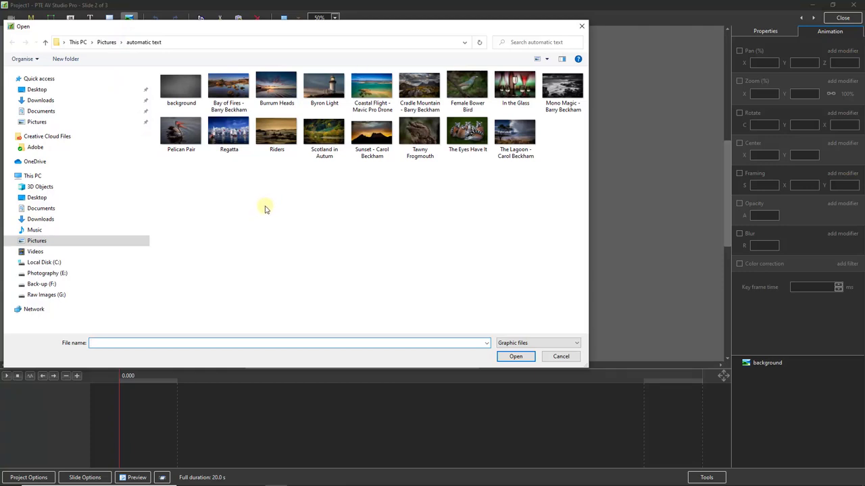
double_click(229, 133)
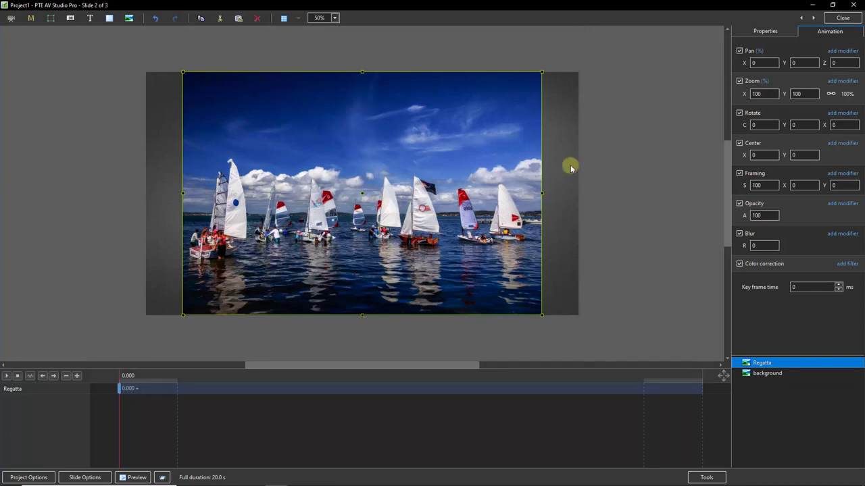
double_click(758, 93)
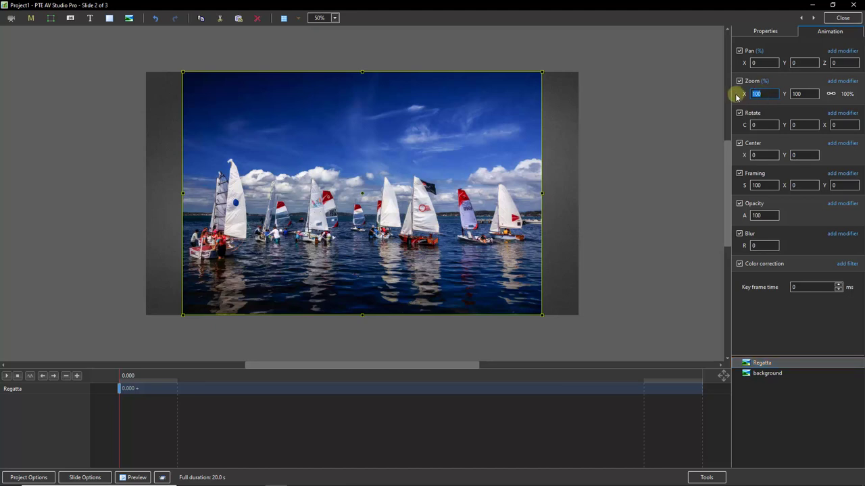
Step: Set Regatta's zoom to 85% and clone its keyframe twice with Alt+Insert
text(85)
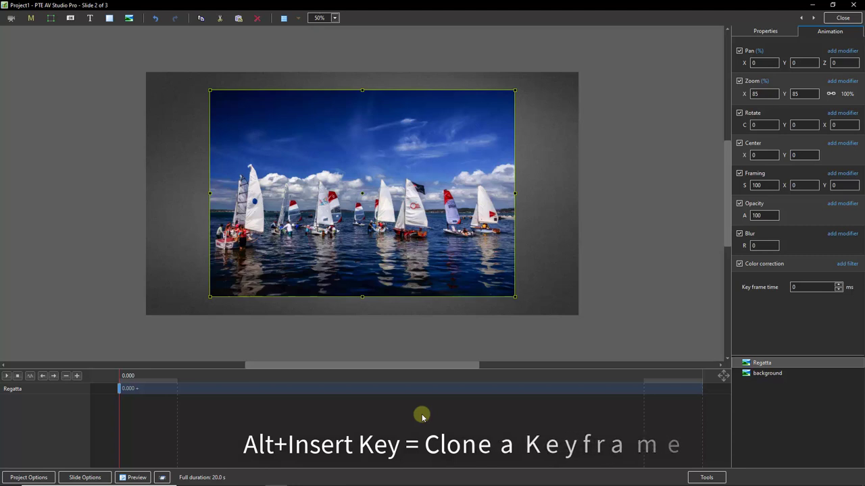
key(alt+Insert)
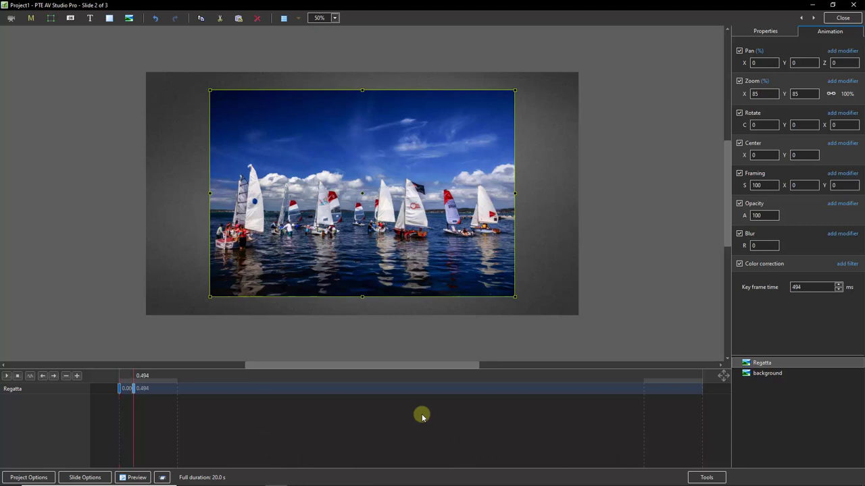
key(alt+Insert)
key(alt+Insert)
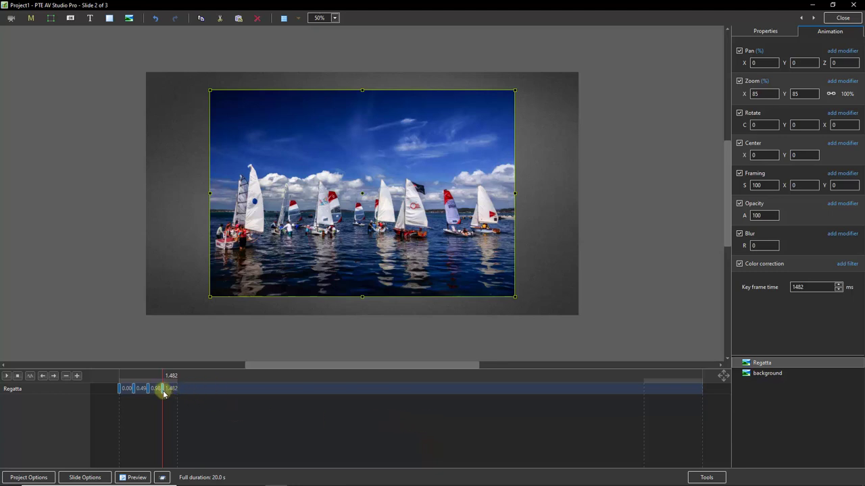
Step: Drag Regatta's keyframes into place and type key frame times 16000 and 4000
drag(164, 394, 703, 416)
drag(147, 391, 549, 427)
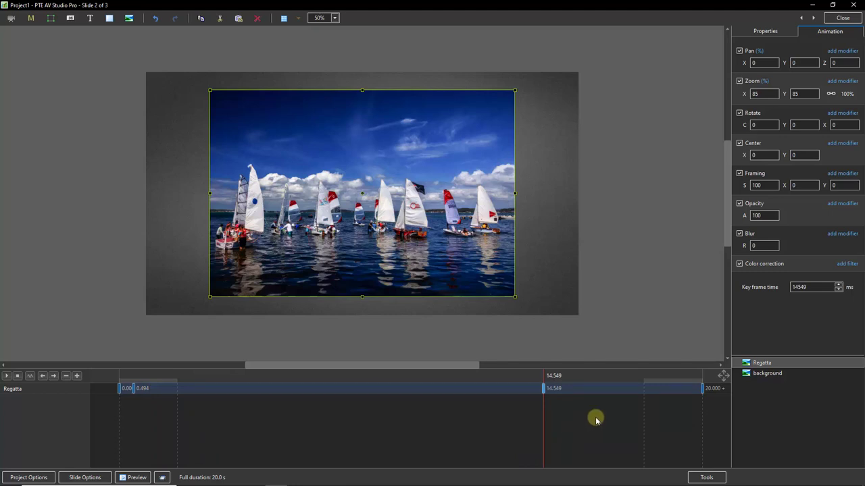
drag(810, 286, 783, 288)
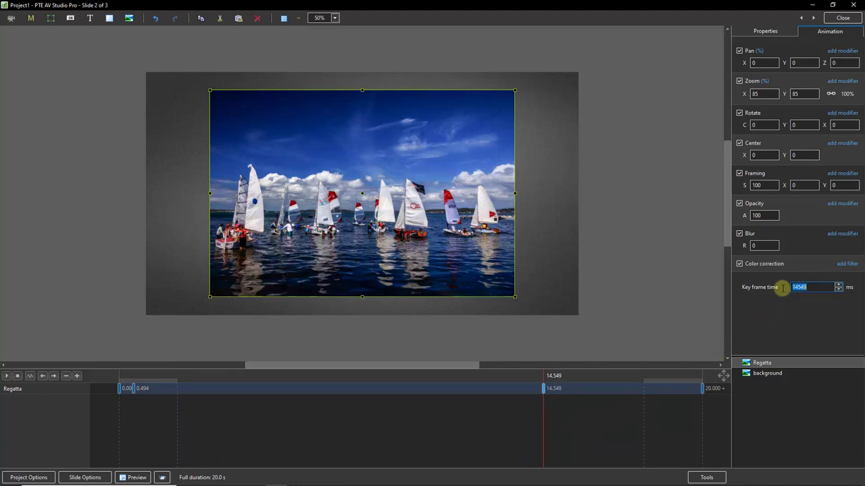
text(16)
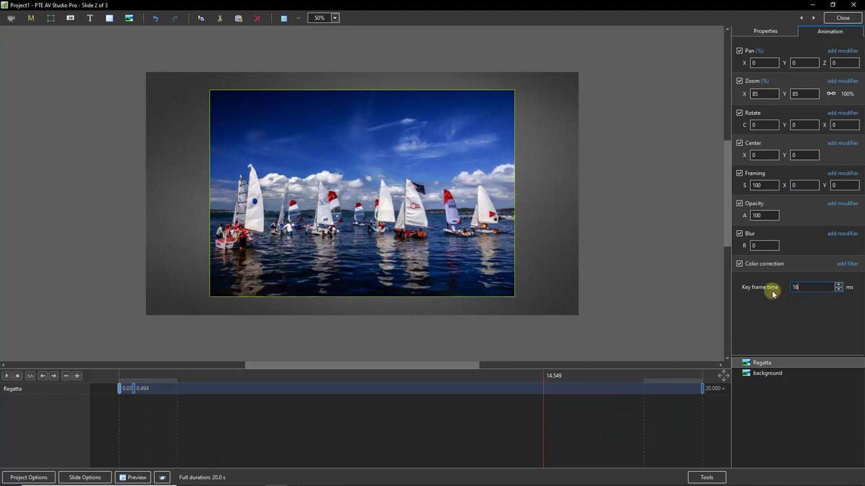
text(000)
click(133, 389)
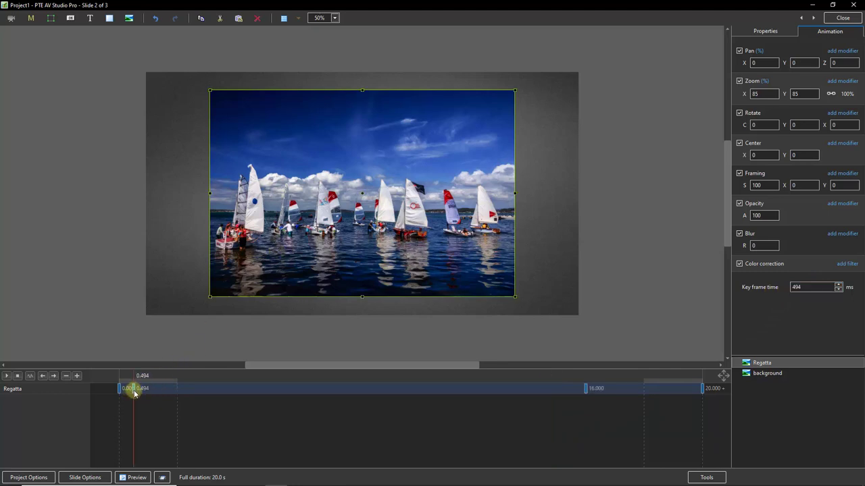
double_click(807, 288)
text(4000)
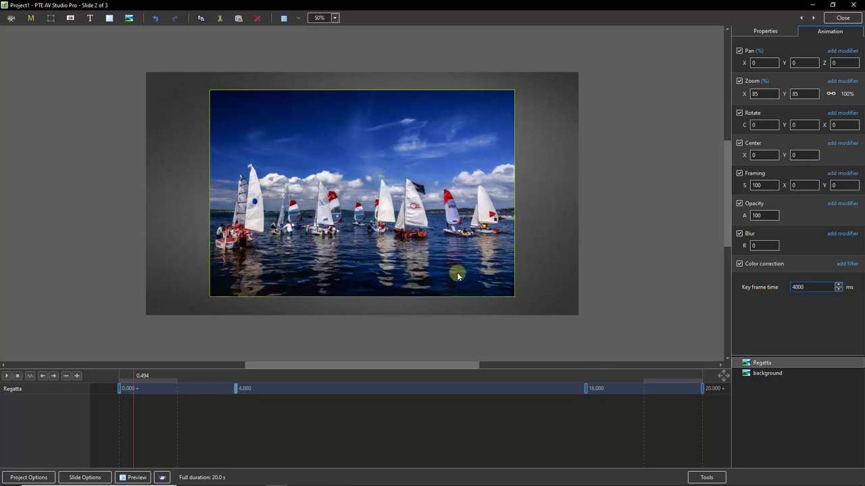
Step: Step through the 0, 4, 16 and 20-second keyframes to confirm their times
click(119, 389)
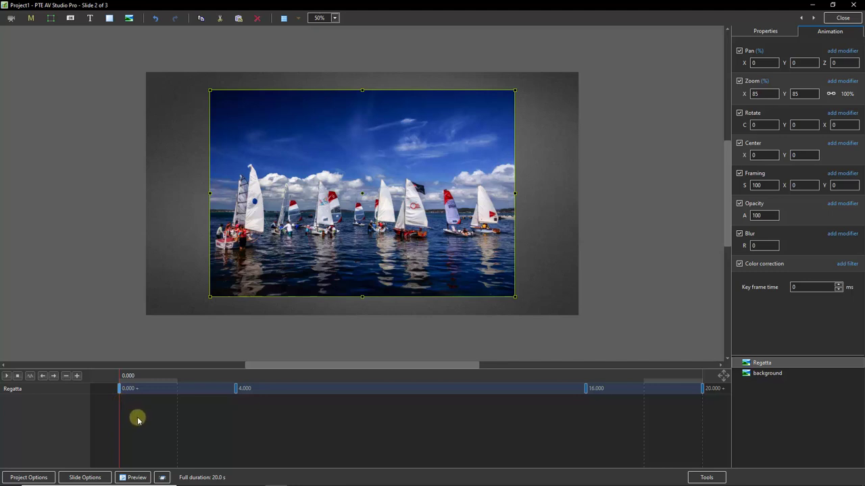
click(235, 389)
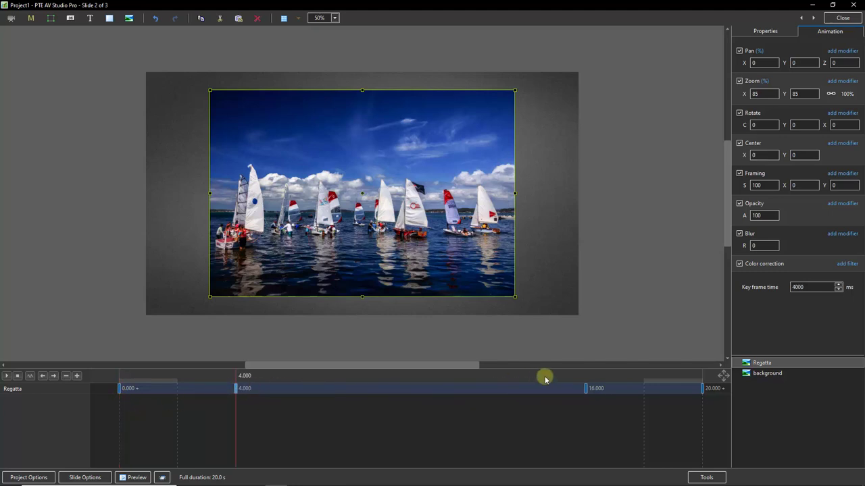
click(586, 389)
click(703, 389)
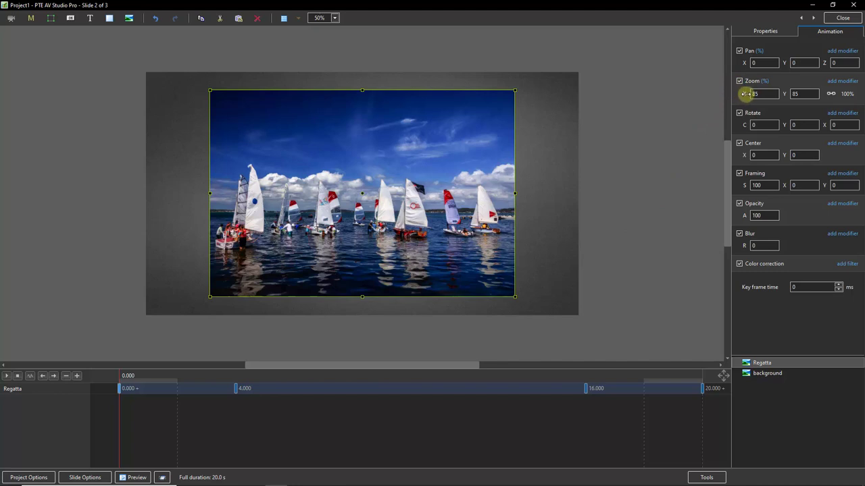
Step: At the 0.000 keyframe set Zoom 12, Opacity 0, Pan X -83, Y -76 and Rotate -18
drag(743, 94, 713, 100)
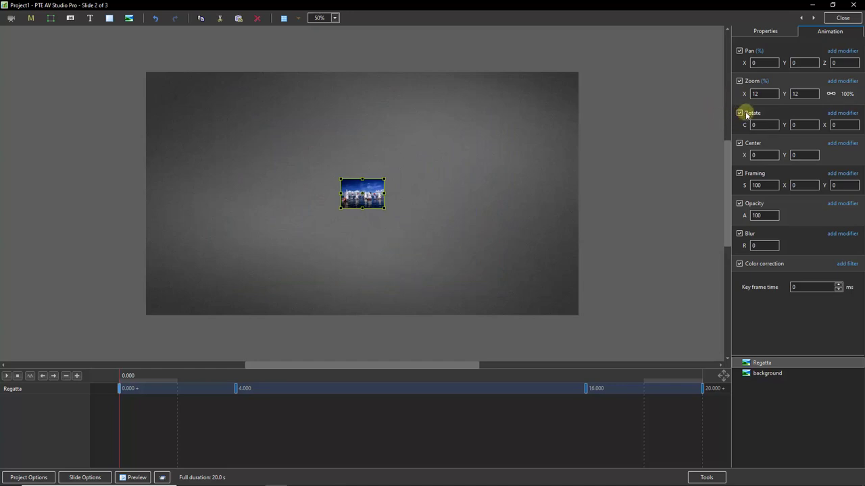
click(755, 214)
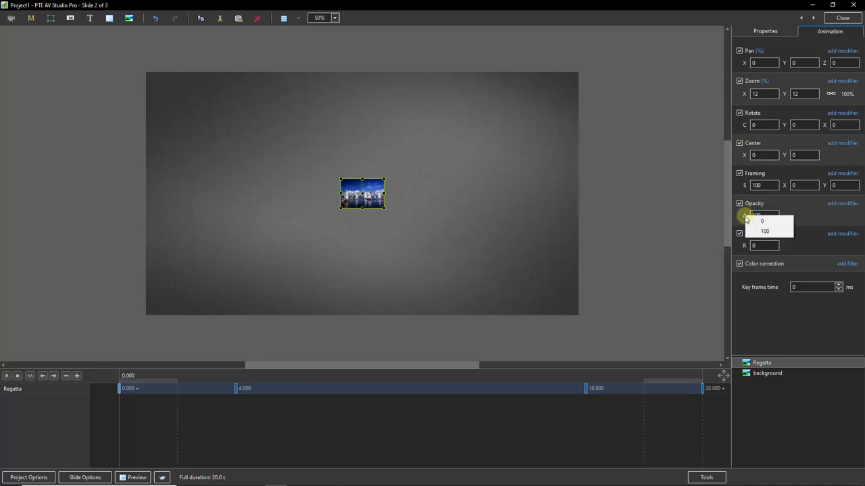
click(757, 222)
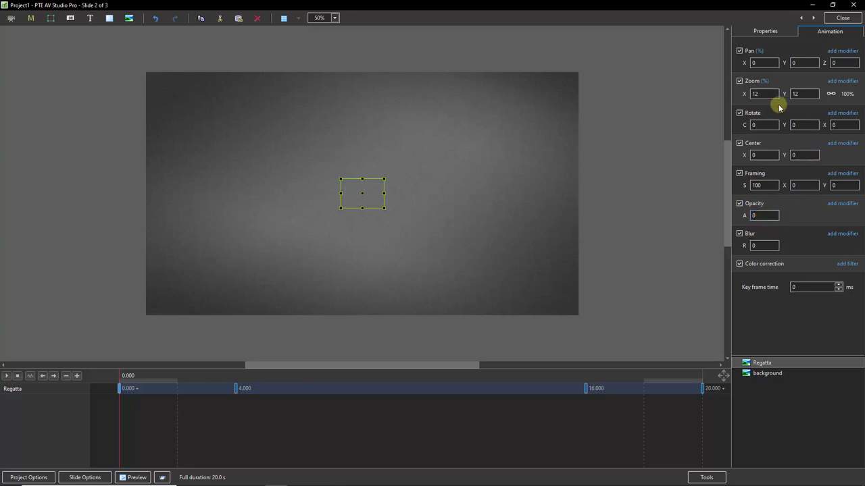
drag(744, 63, 705, 73)
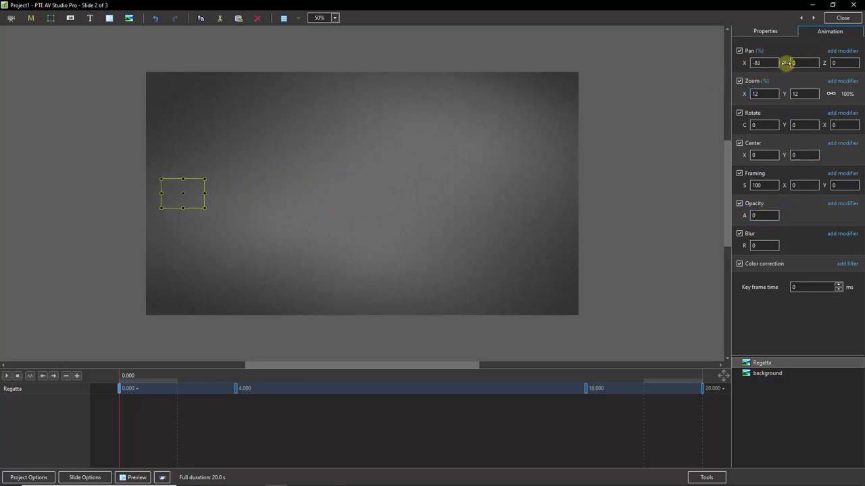
drag(786, 62, 753, 91)
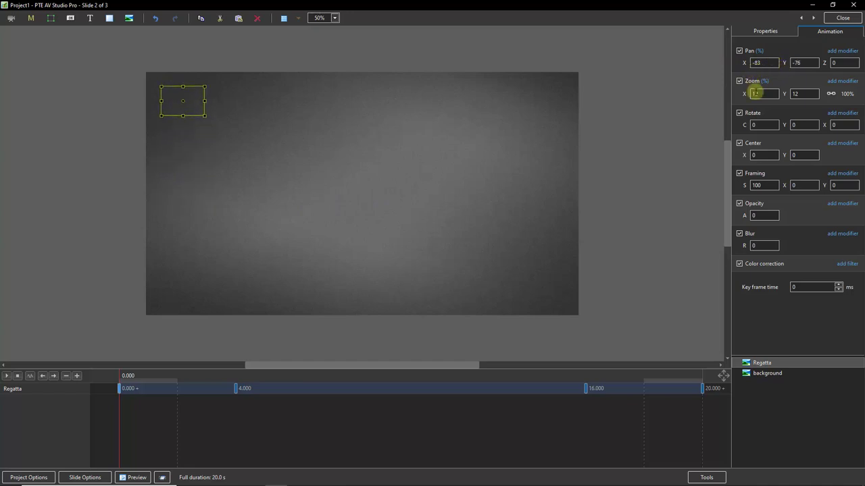
click(757, 125)
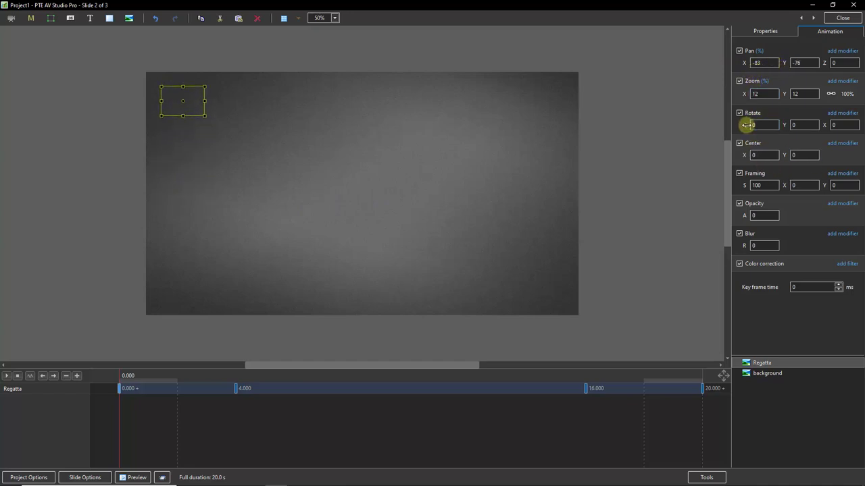
drag(746, 126, 739, 128)
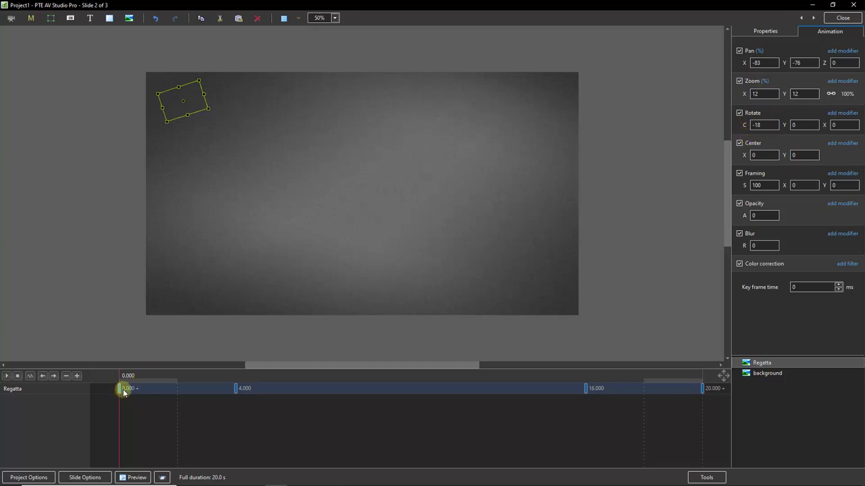
click(236, 389)
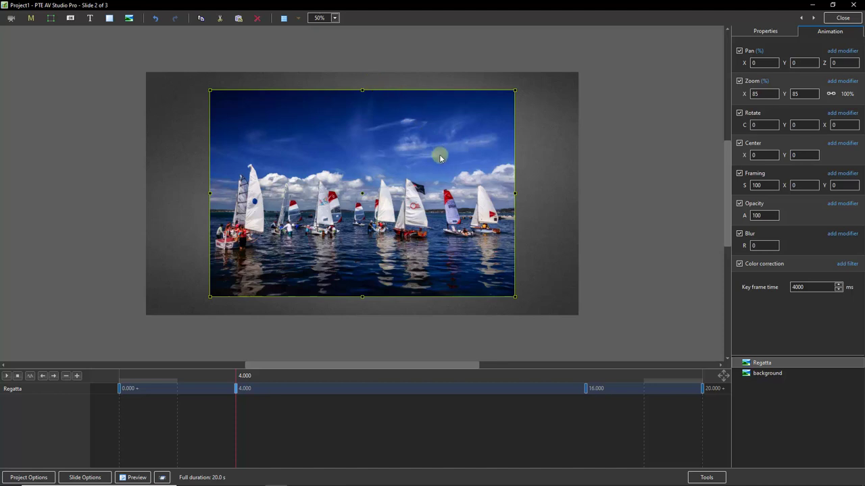
Step: At the 4.000 keyframe set Pan X to -15, Pan Y to 4 and Rotate C to -2
click(758, 64)
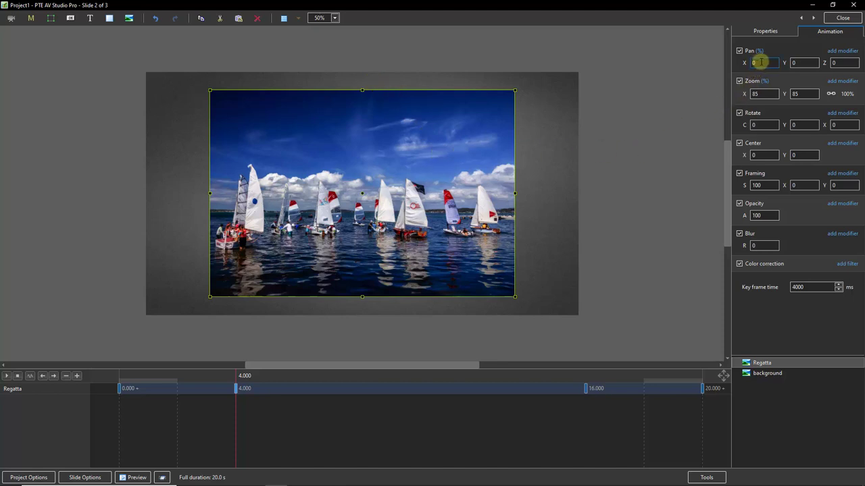
double_click(762, 62)
scroll(760, 62, down, 7)
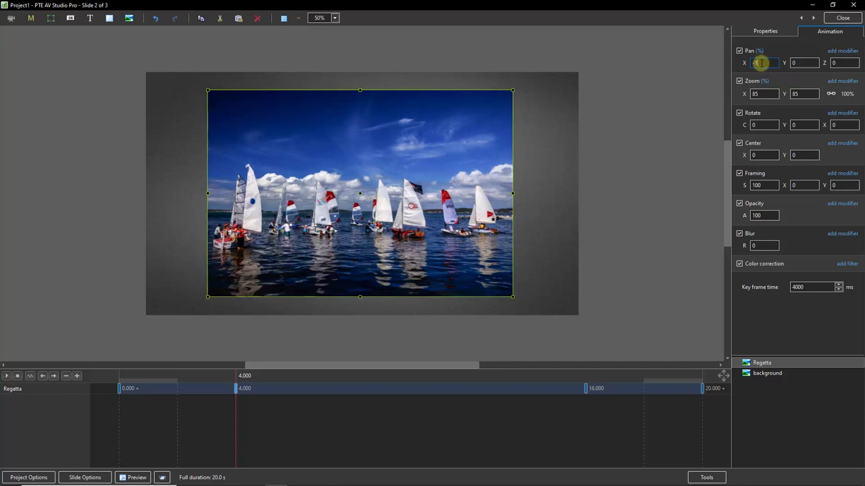
scroll(760, 63, down, 8)
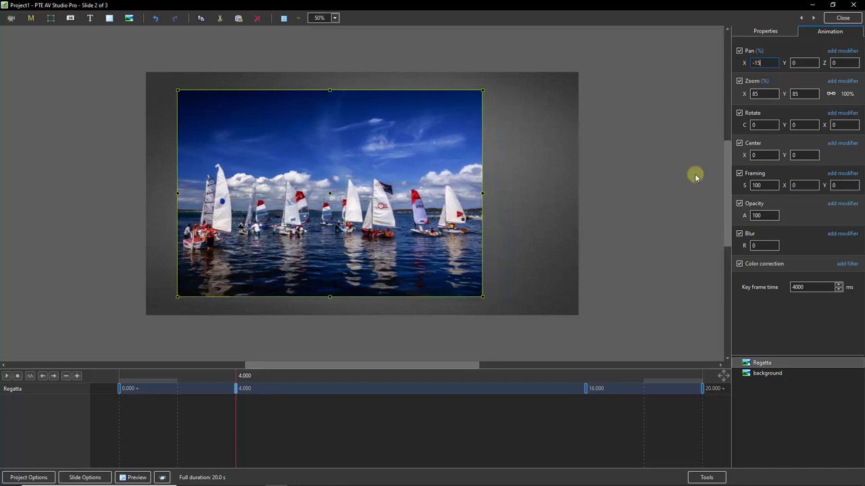
click(770, 125)
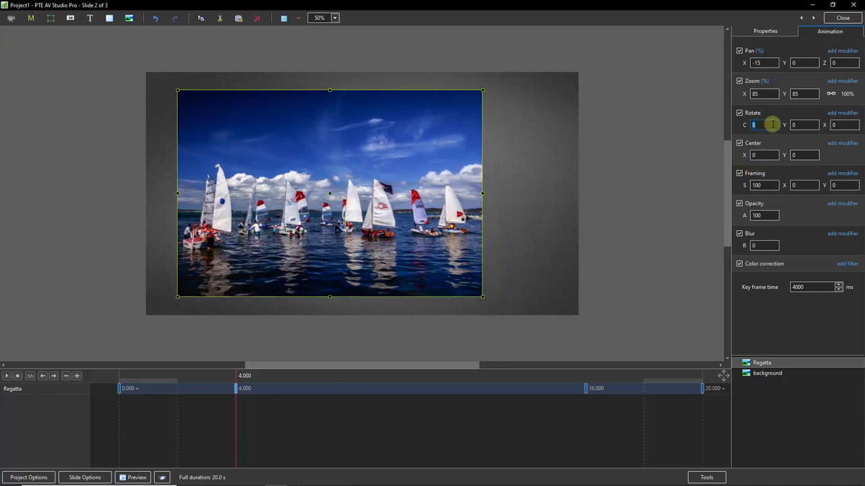
scroll(772, 125, up, 1)
scroll(772, 124, down, 2)
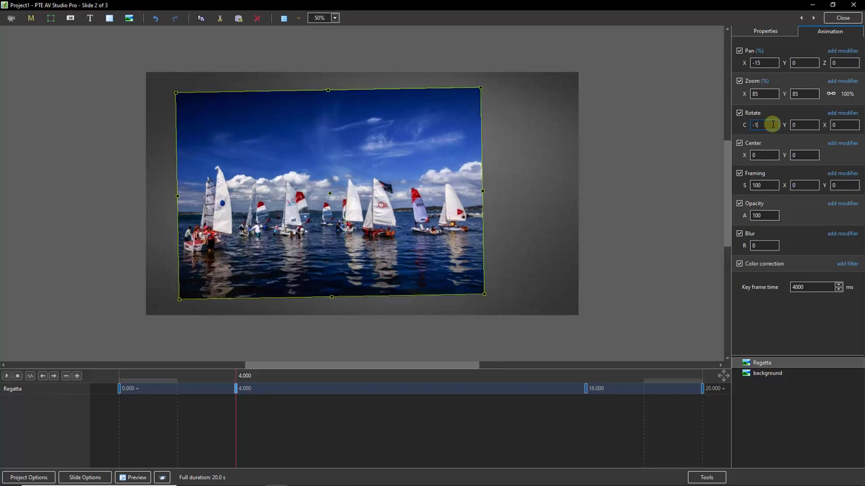
scroll(772, 124, down, 1)
click(797, 62)
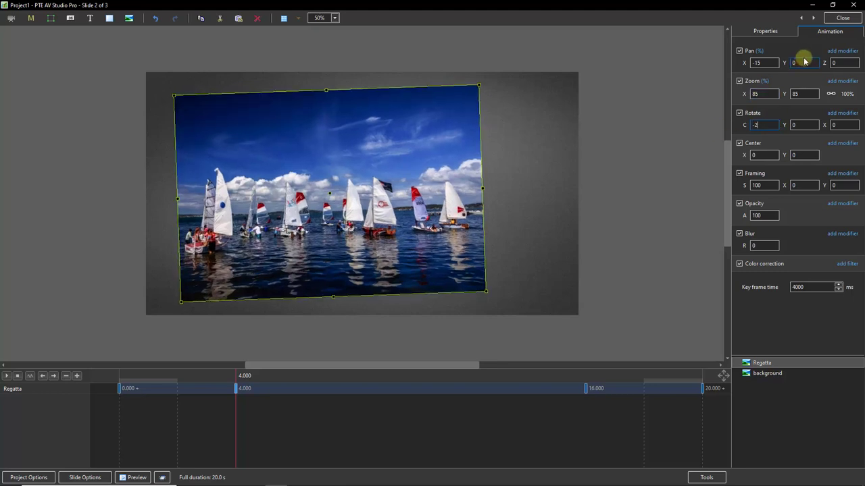
scroll(797, 62, up, 4)
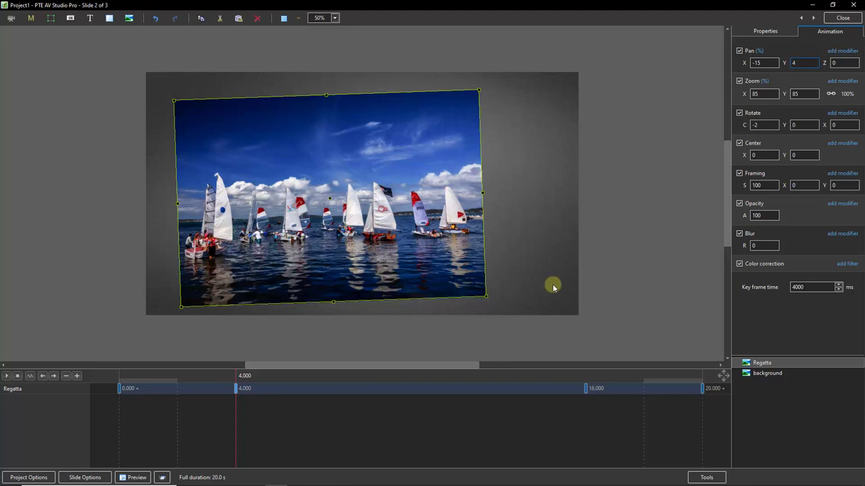
click(586, 392)
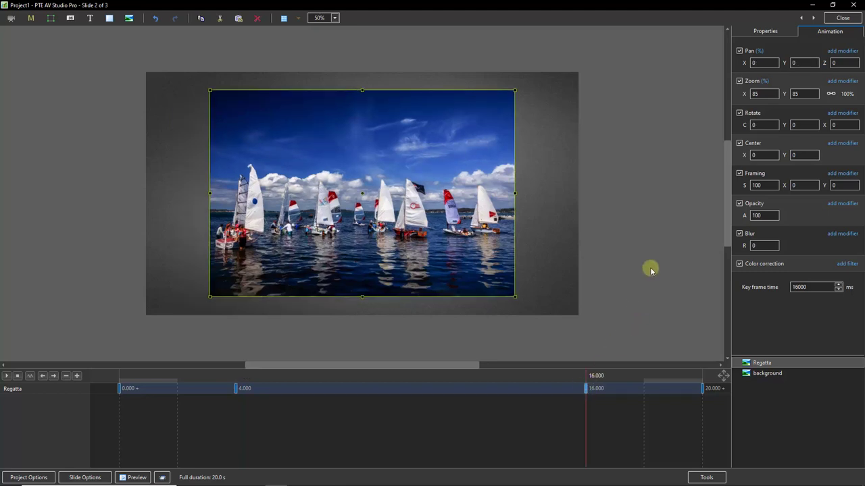
Step: At the 16.000 keyframe set Rotate C 2, Pan X 17, Pan Y 5, then review earlier keyframes
click(755, 126)
text(2)
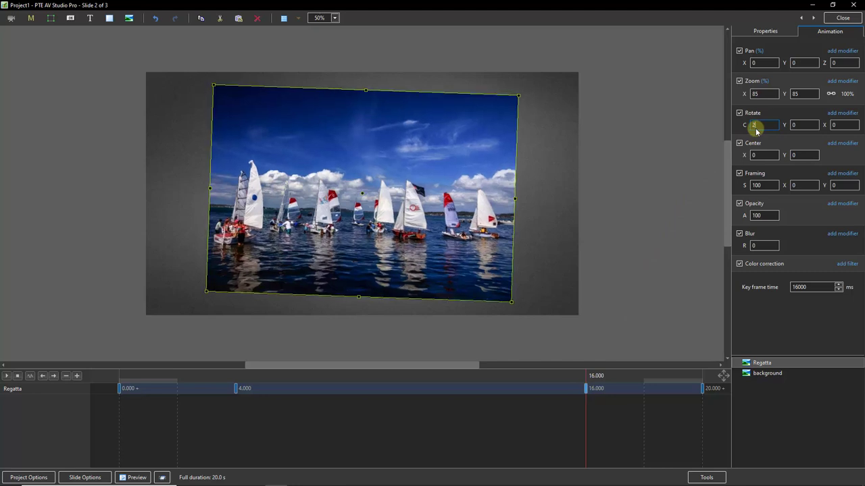
click(758, 63)
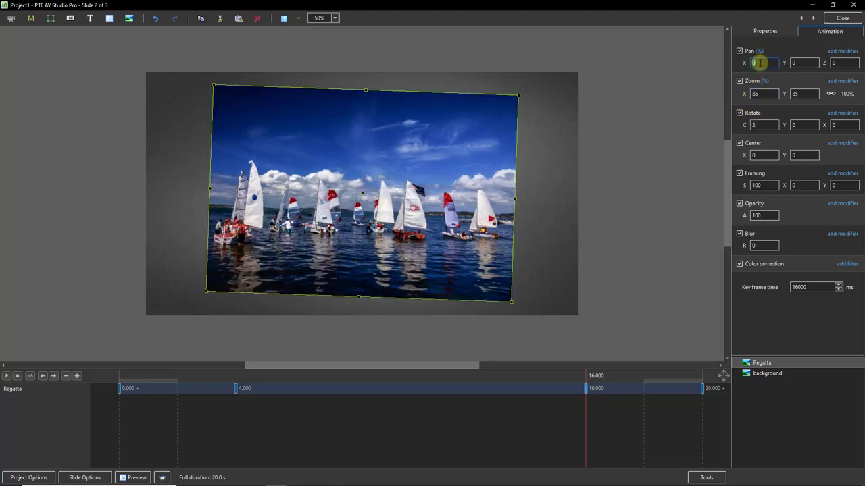
scroll(759, 63, up, 10)
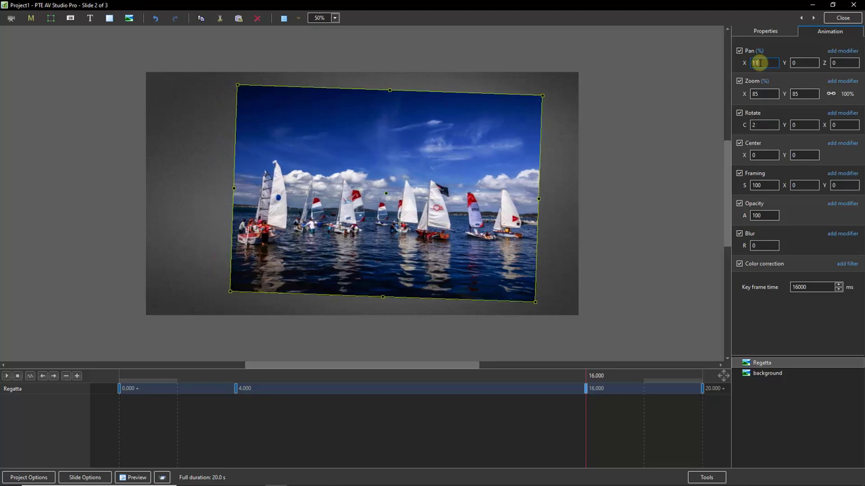
scroll(758, 63, up, 6)
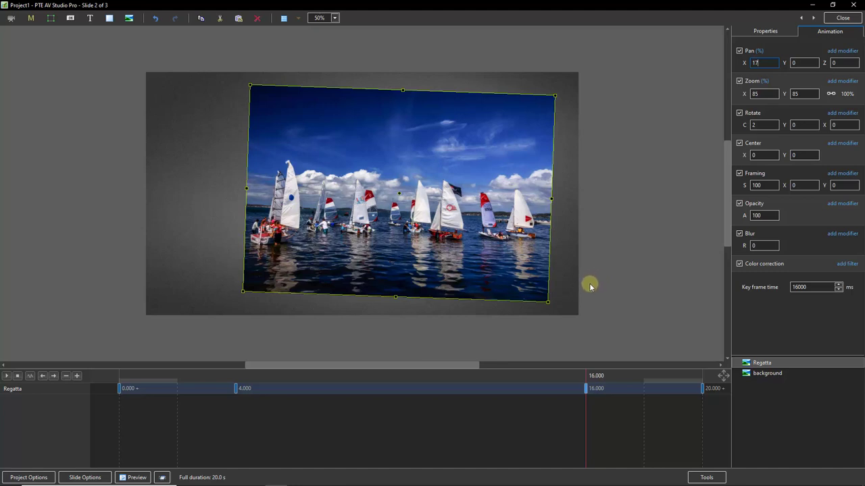
click(803, 63)
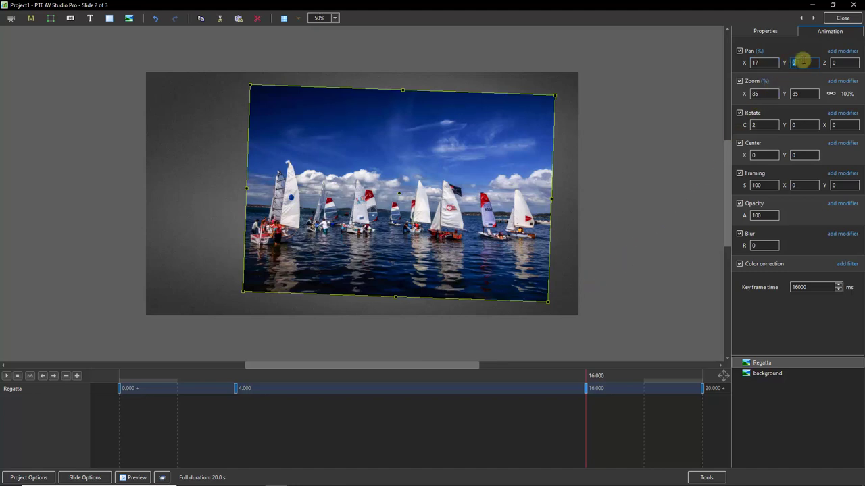
scroll(803, 62, up, 1)
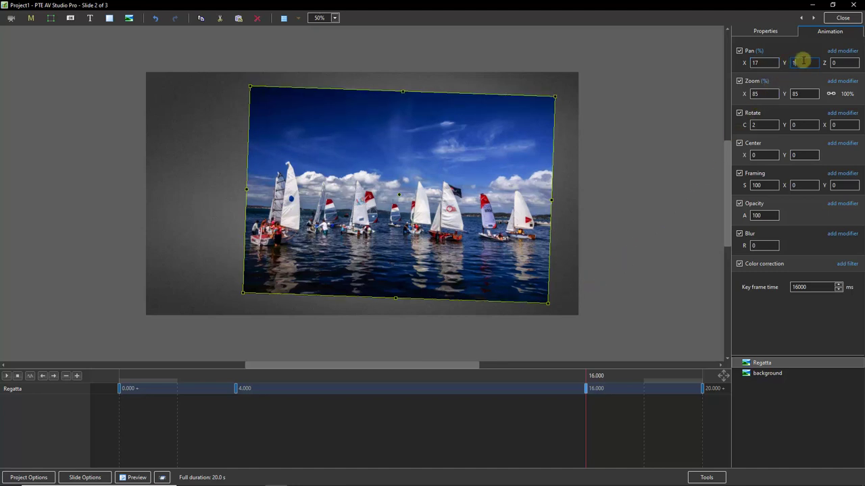
scroll(803, 61, up, 3)
scroll(803, 62, up, 1)
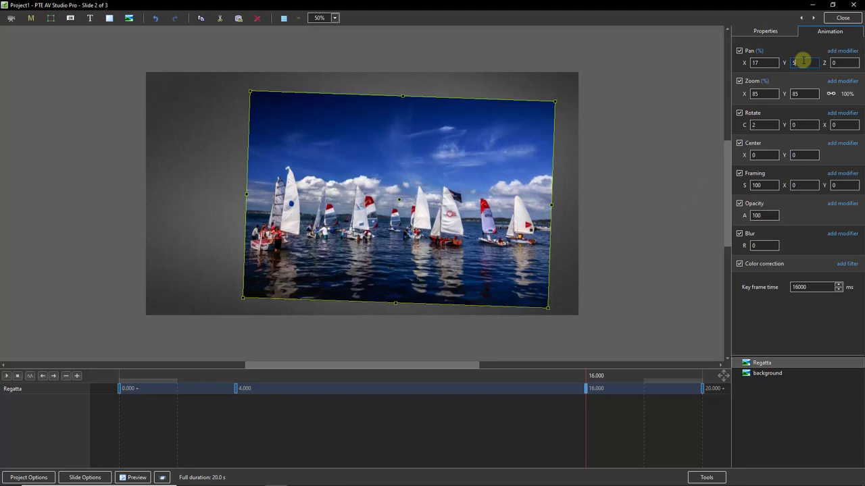
click(119, 387)
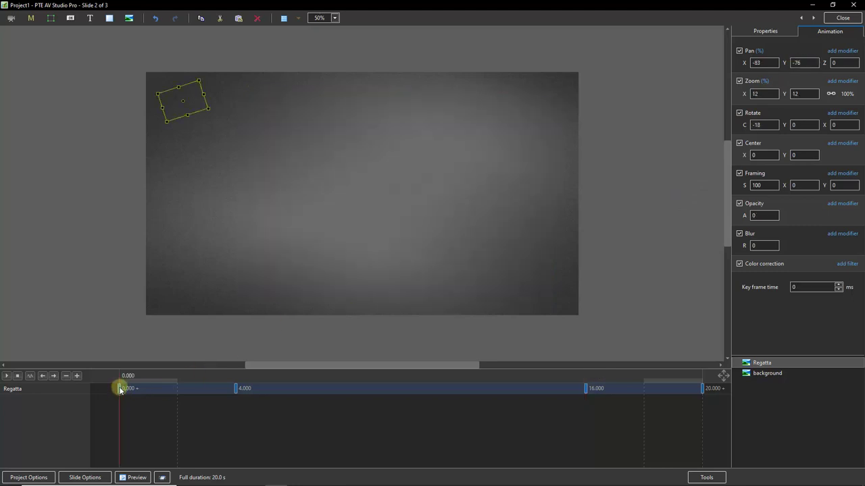
click(236, 389)
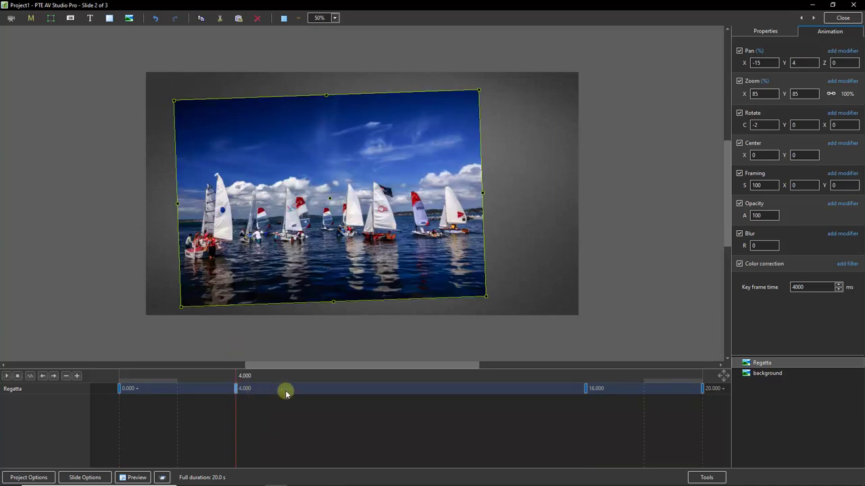
Step: Change the 16.000 keyframe's Rotate C value to 1 degree
click(586, 390)
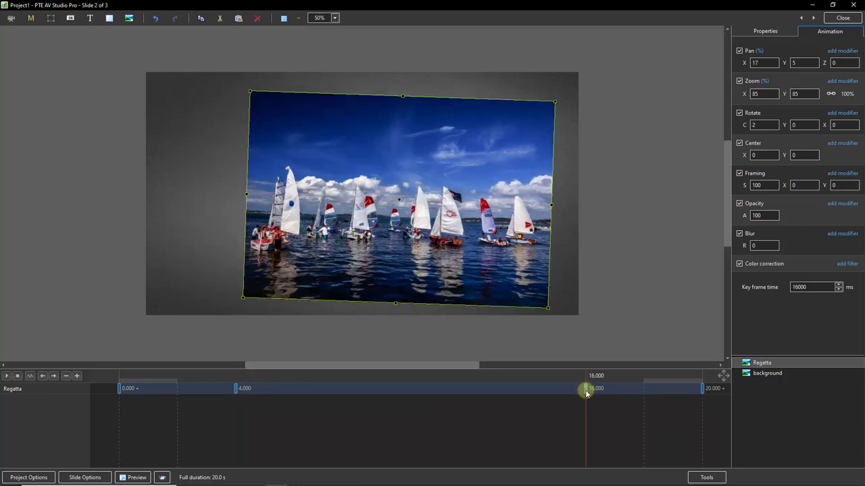
double_click(756, 125)
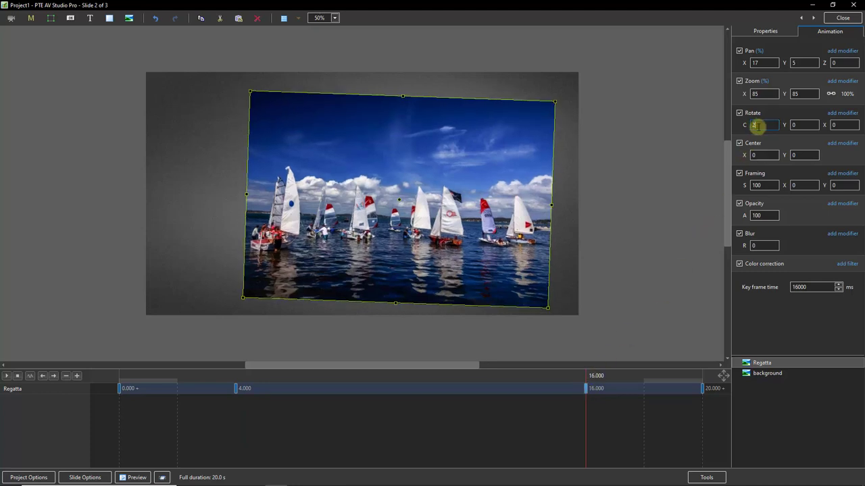
text(1)
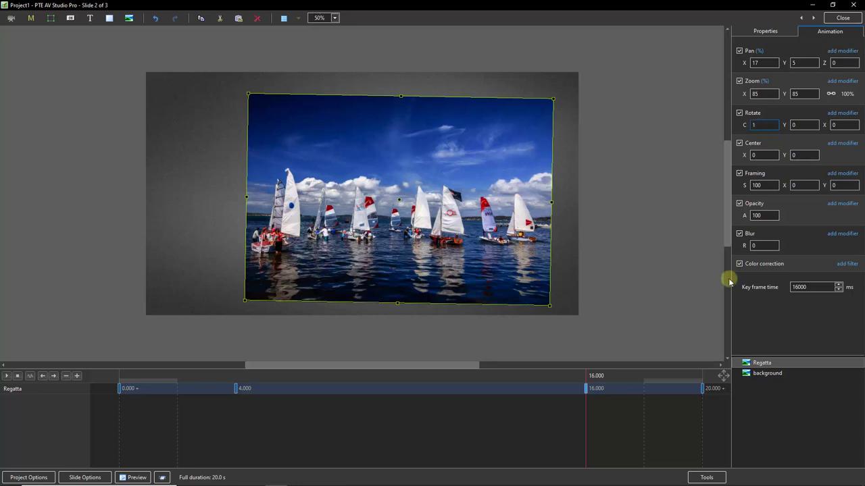
click(702, 389)
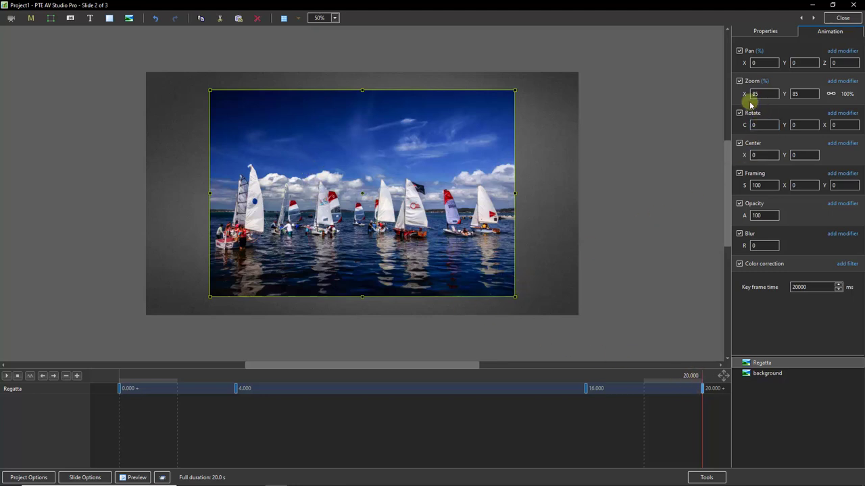
Step: At the 20.000 keyframe set Zoom 12, Pan X 85, Rotate C 22 and Opacity 0
drag(745, 93, 710, 106)
drag(741, 64, 818, 72)
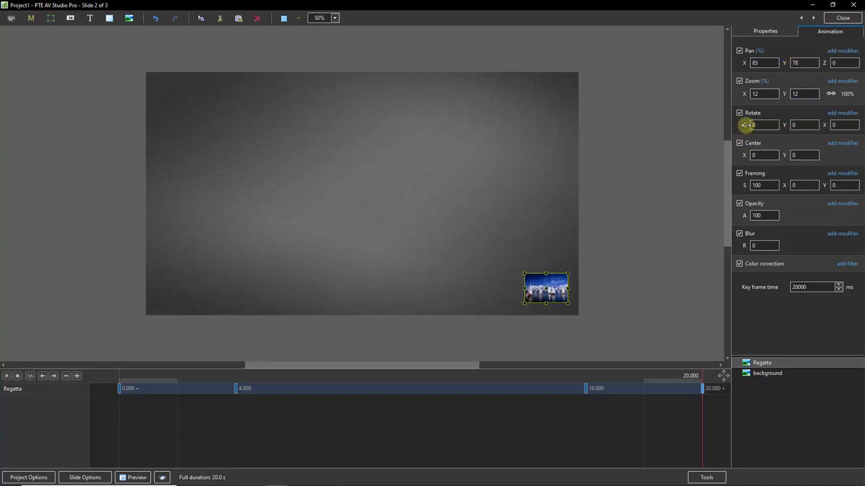
drag(745, 125, 759, 128)
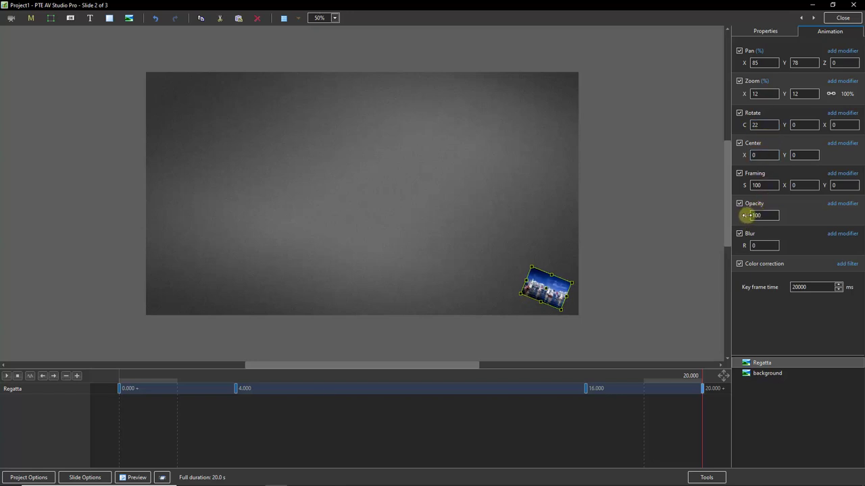
drag(744, 215, 681, 221)
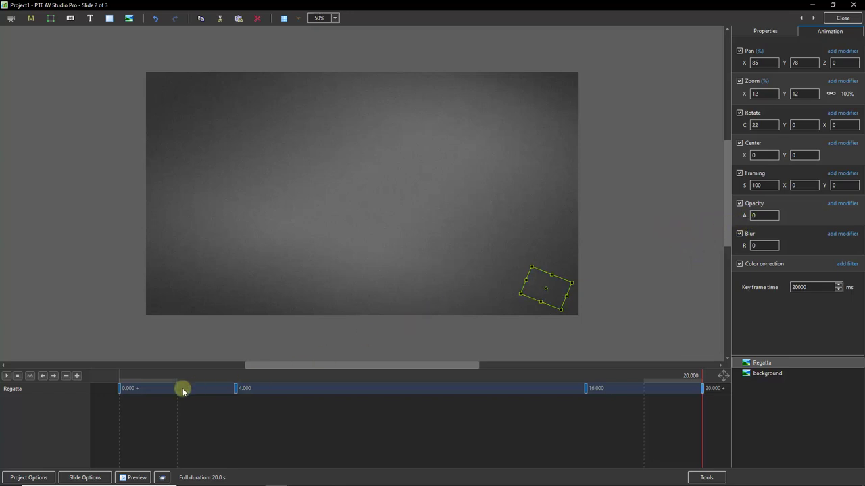
click(119, 390)
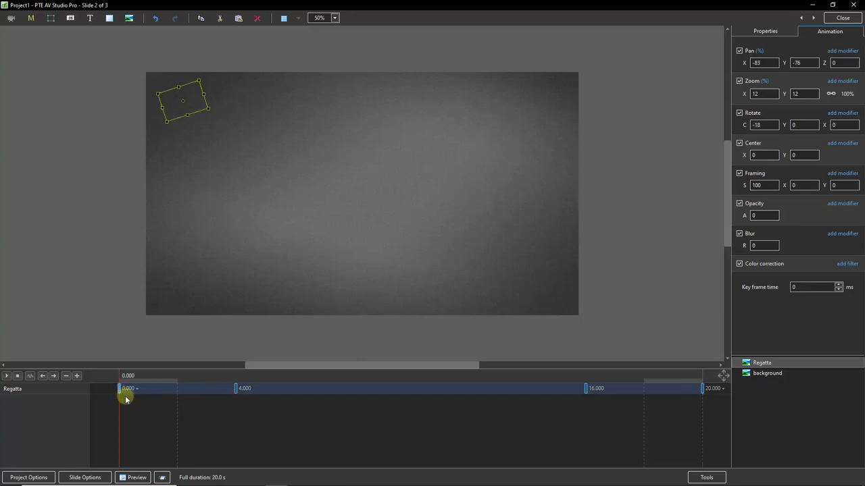
click(236, 389)
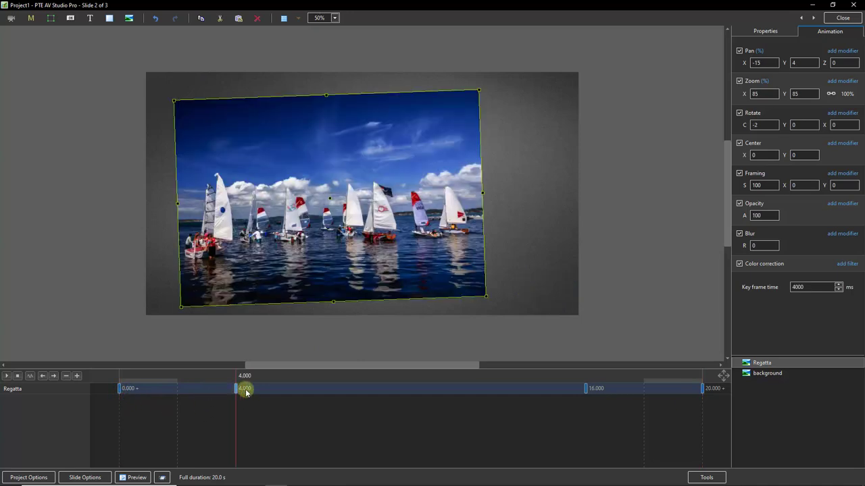
click(585, 388)
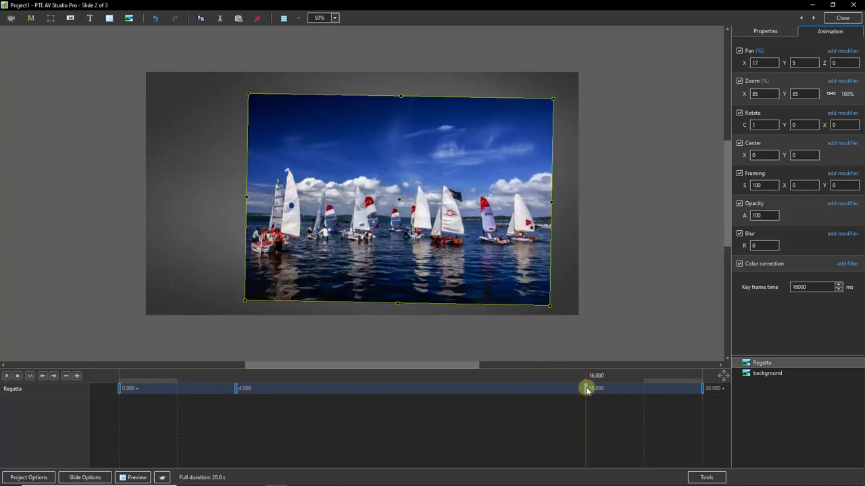
click(703, 390)
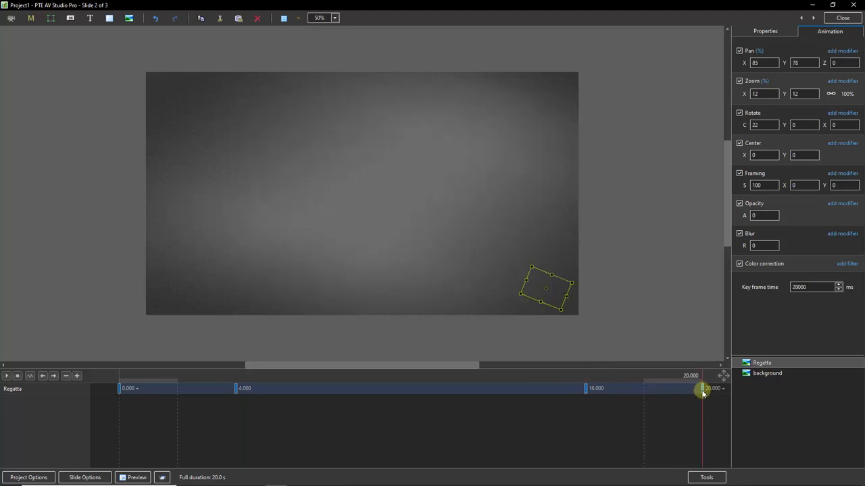
click(235, 390)
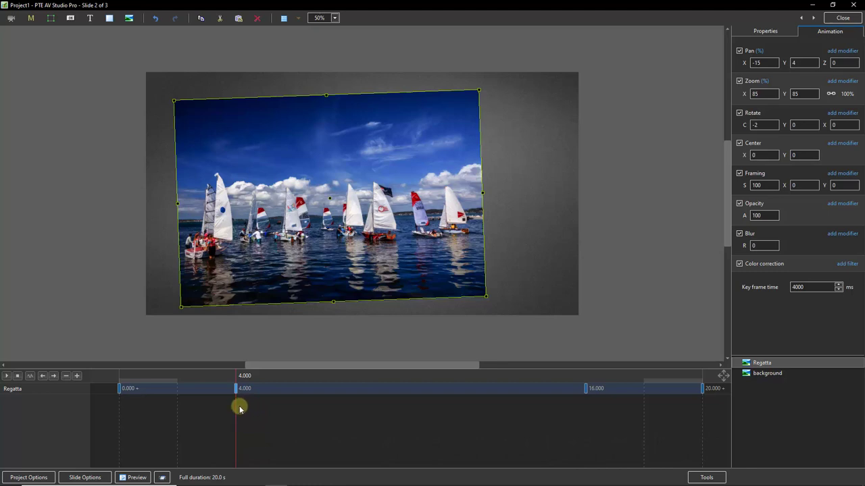
click(119, 389)
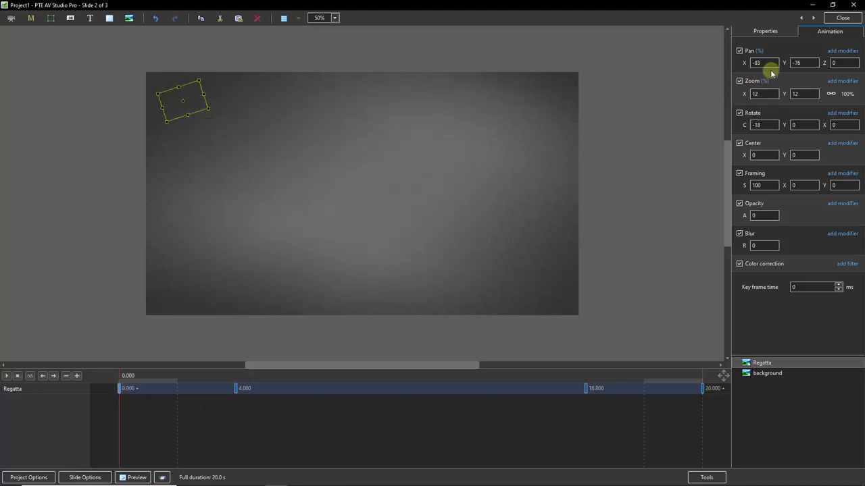
Step: Add a Slow down animation speed modifier to the first keyframe's Pan, Zoom and Rotate
click(834, 63)
click(842, 51)
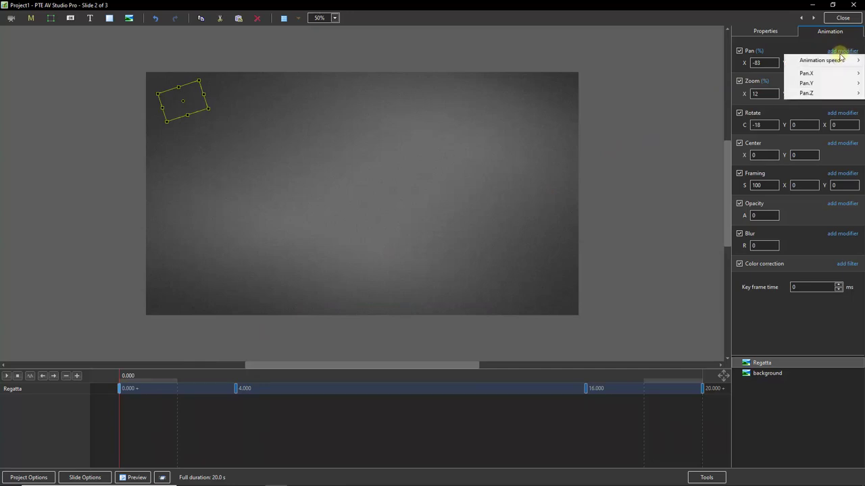
mouse_move(828, 60)
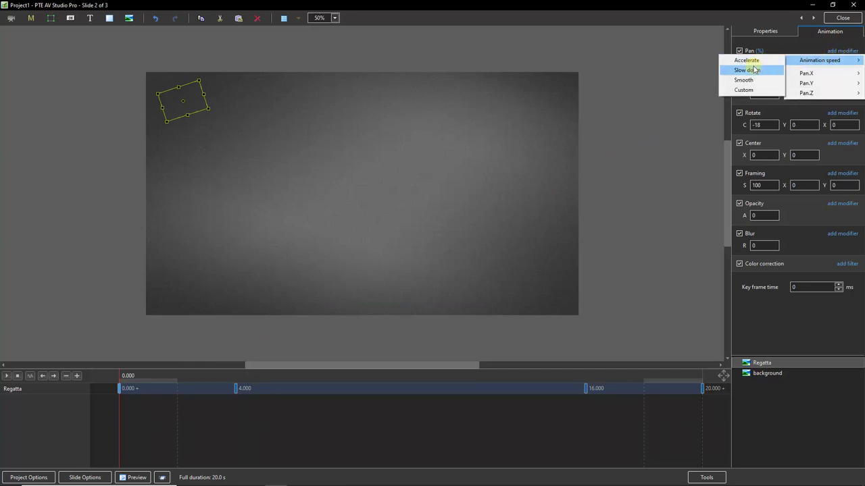
click(754, 69)
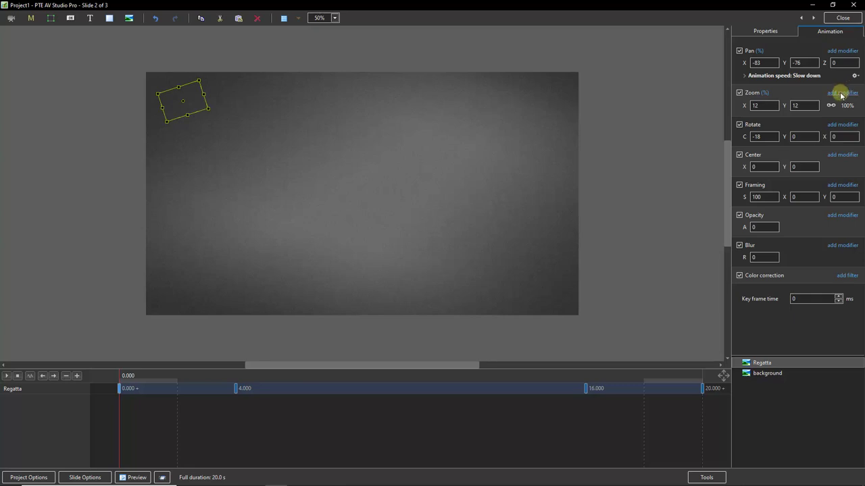
click(842, 93)
mouse_move(818, 102)
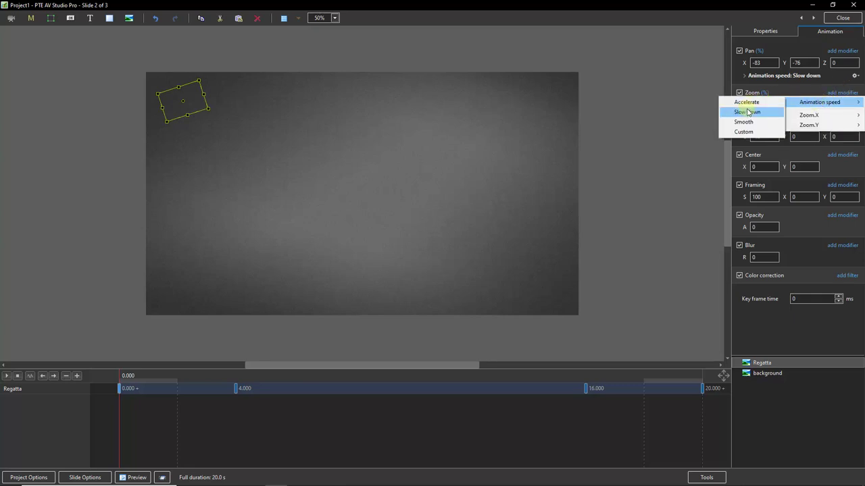
click(749, 112)
click(842, 137)
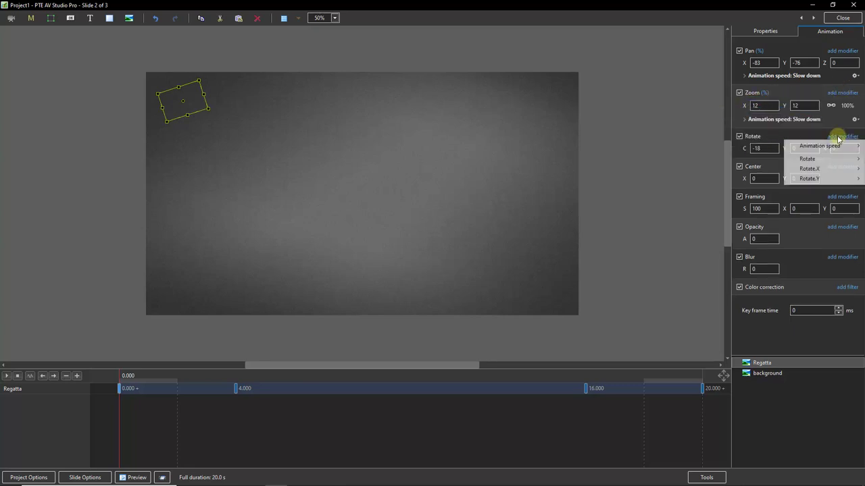
mouse_move(811, 146)
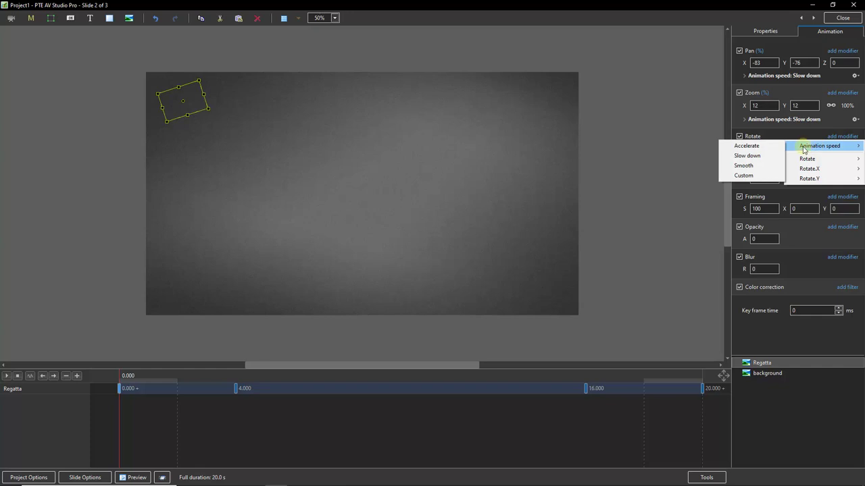
click(754, 155)
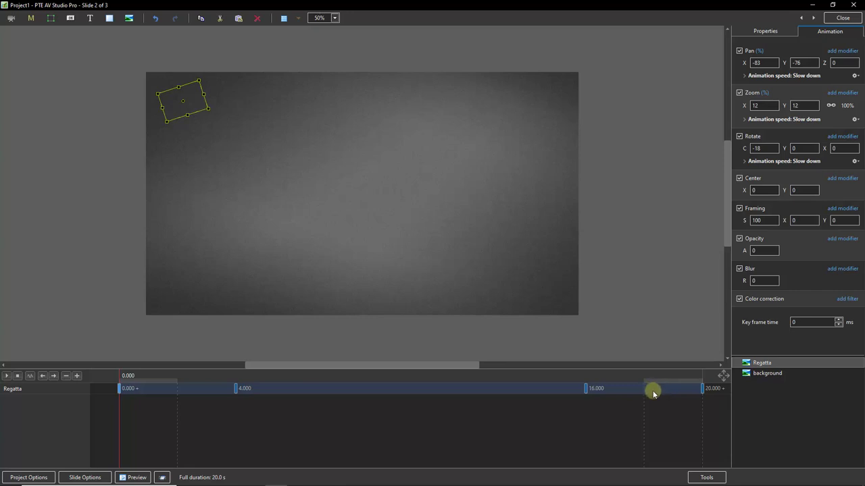
Step: Select the 16.000 keyframe and add an Accelerate speed modifier to Pan, Zoom and Rotate
click(587, 390)
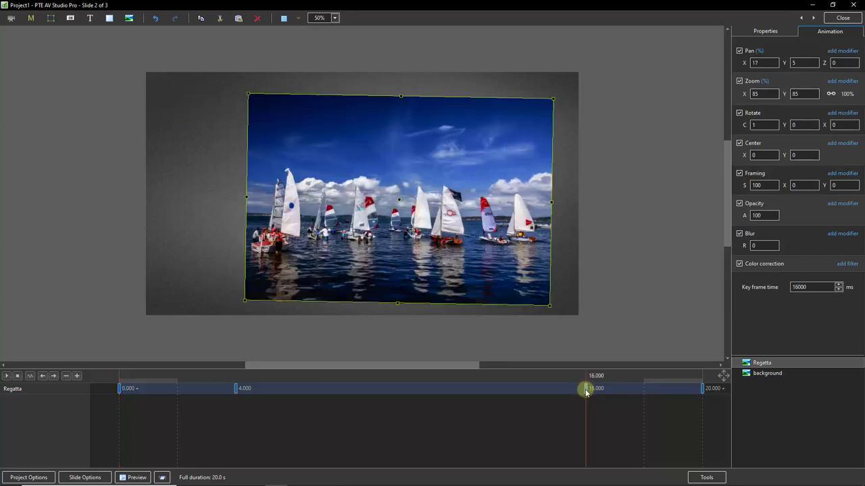
click(842, 50)
mouse_move(822, 64)
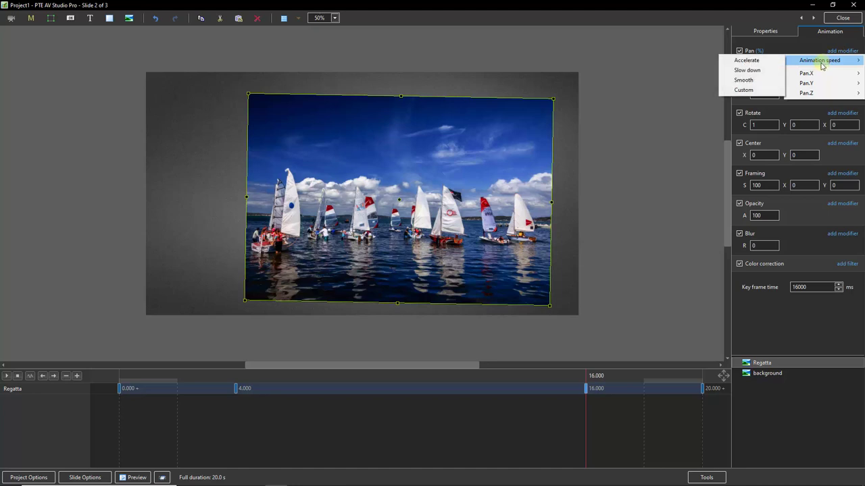
click(752, 62)
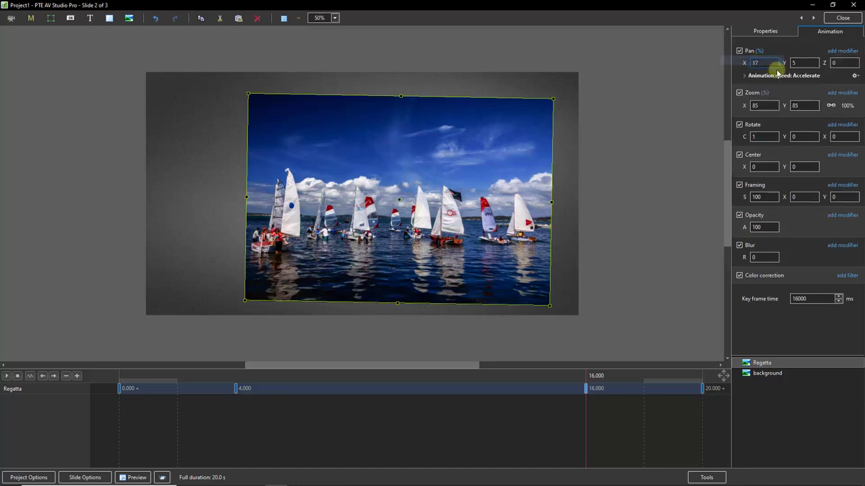
click(843, 93)
mouse_move(819, 102)
click(751, 102)
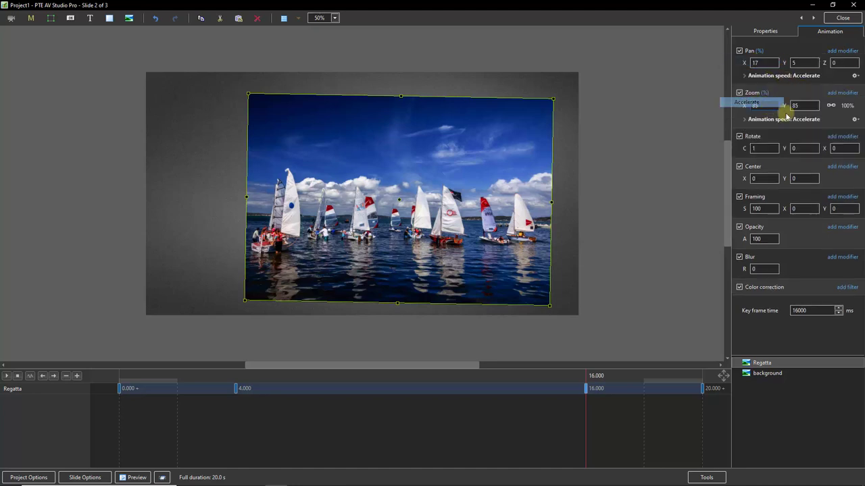
click(841, 136)
mouse_move(817, 148)
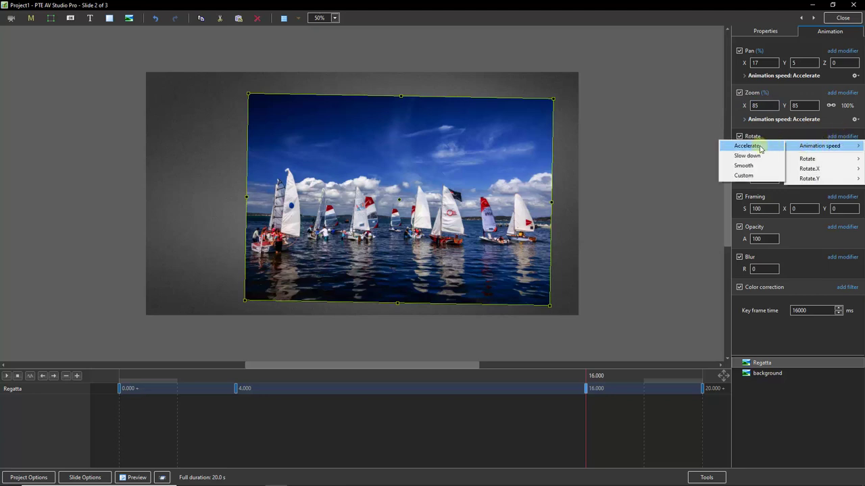
click(746, 147)
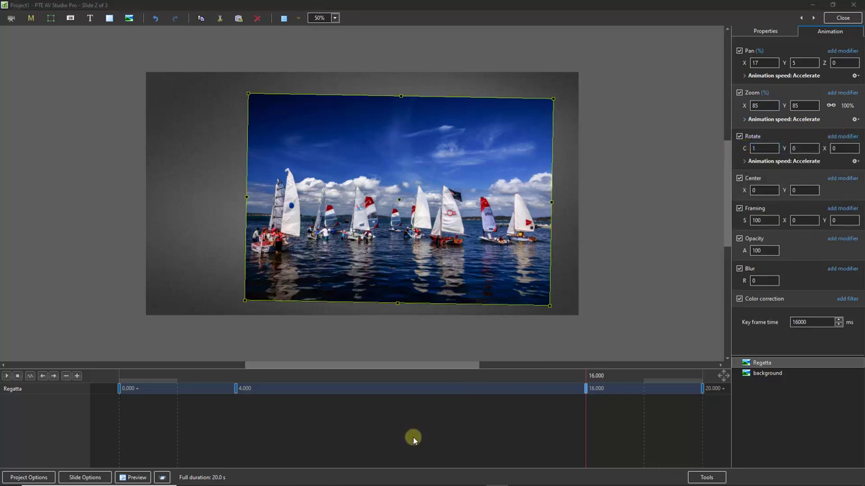
Step: Play Regatta's animation from the 0.000 keyframe, then show the 4.000 keyframe
click(119, 389)
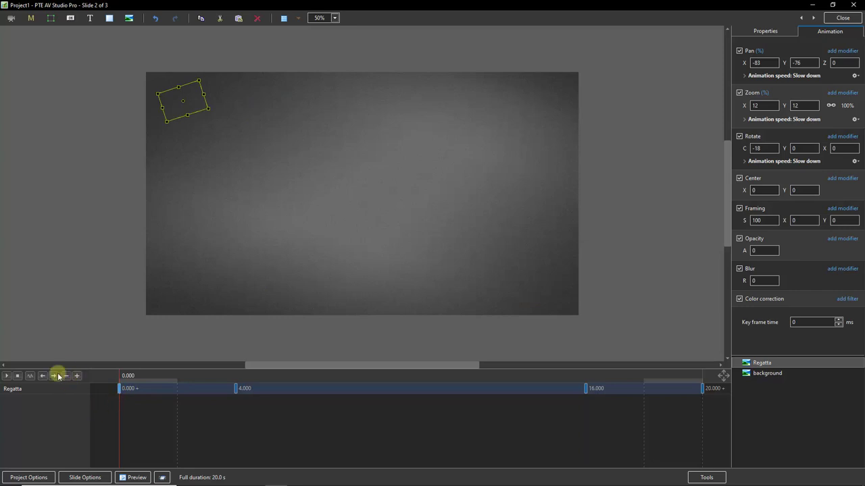
click(6, 376)
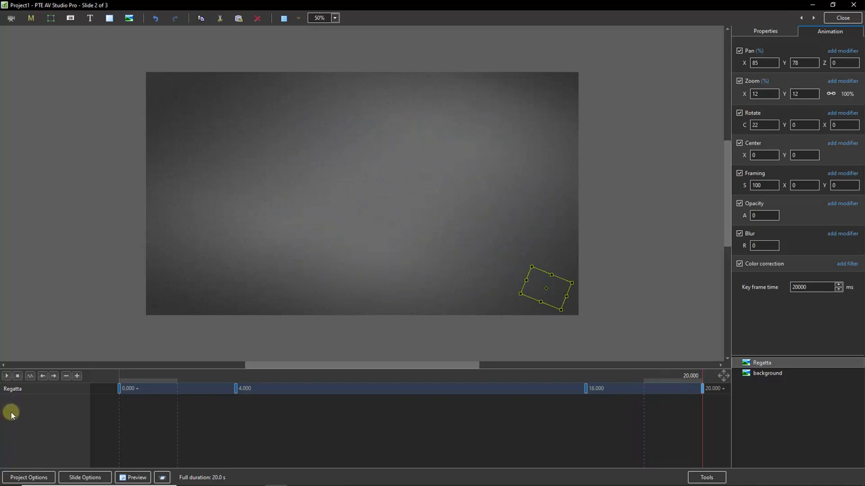
click(235, 390)
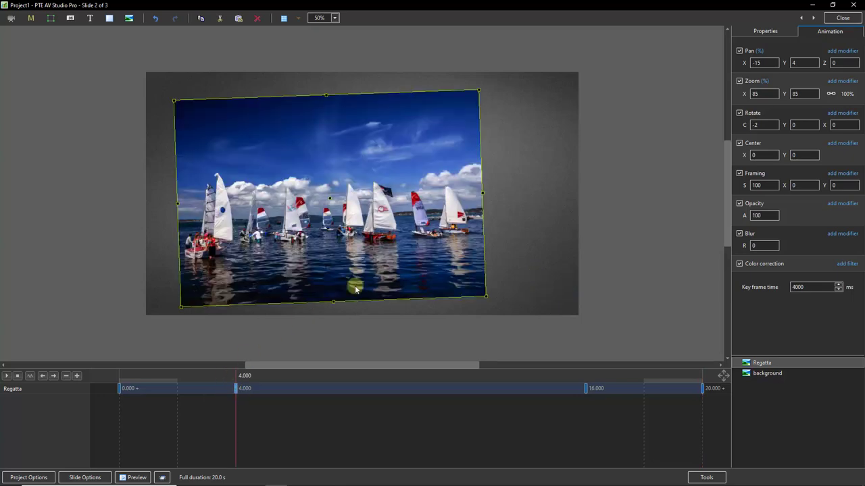
Step: Enable Regatta's shadow and apply the Barrys drop shadow template
click(764, 31)
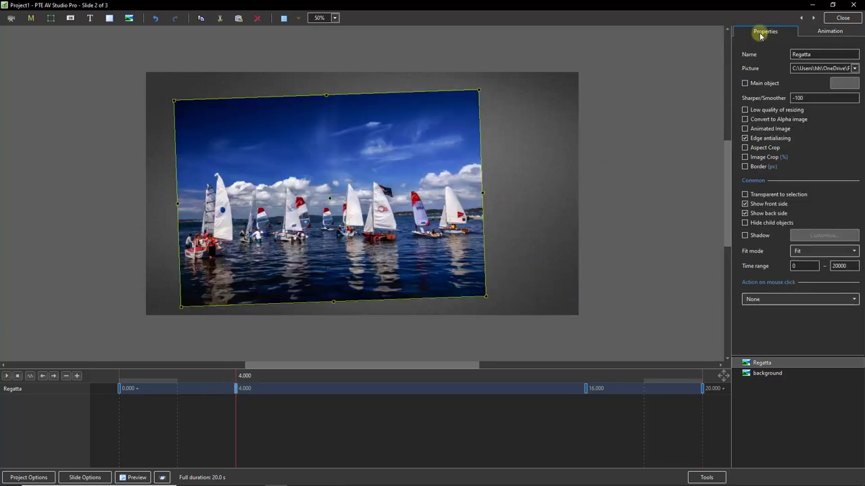
click(745, 236)
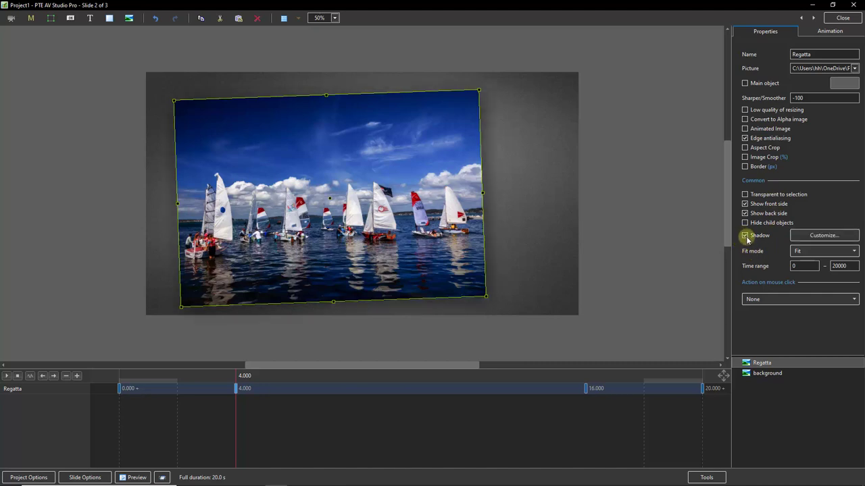
click(843, 237)
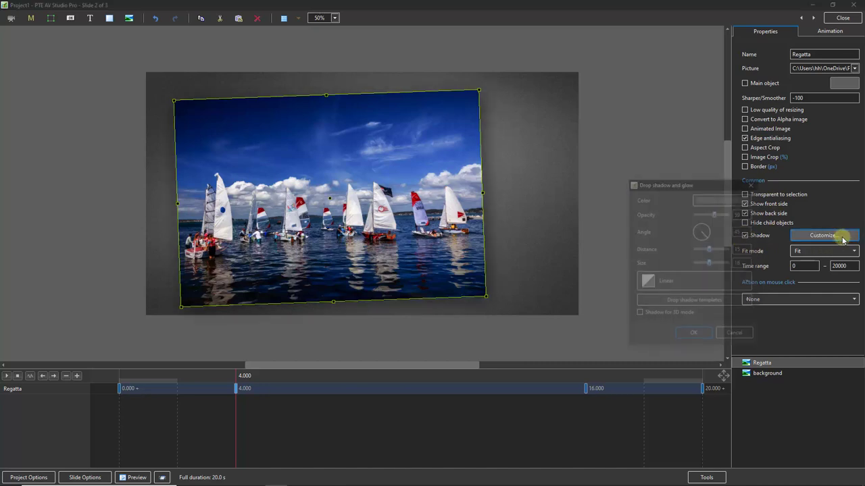
click(749, 302)
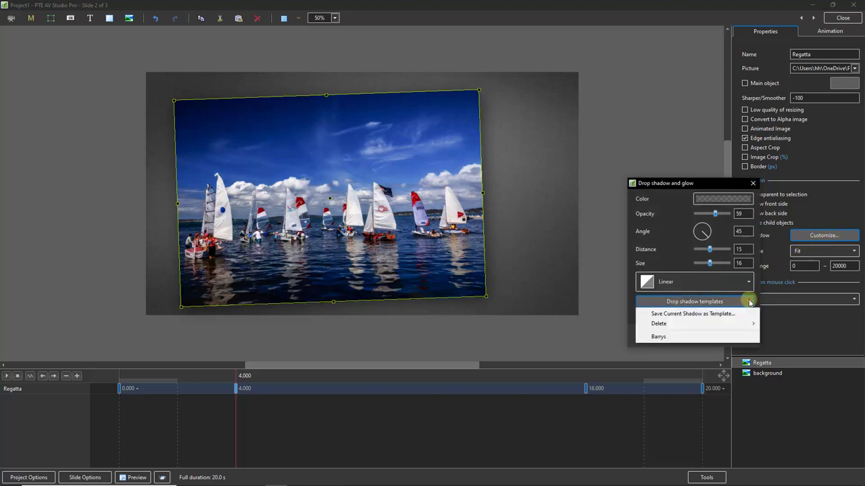
click(660, 337)
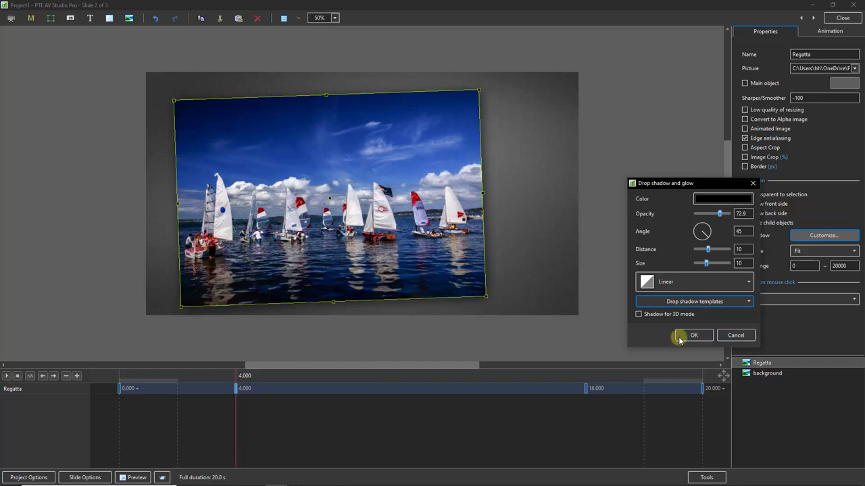
click(691, 335)
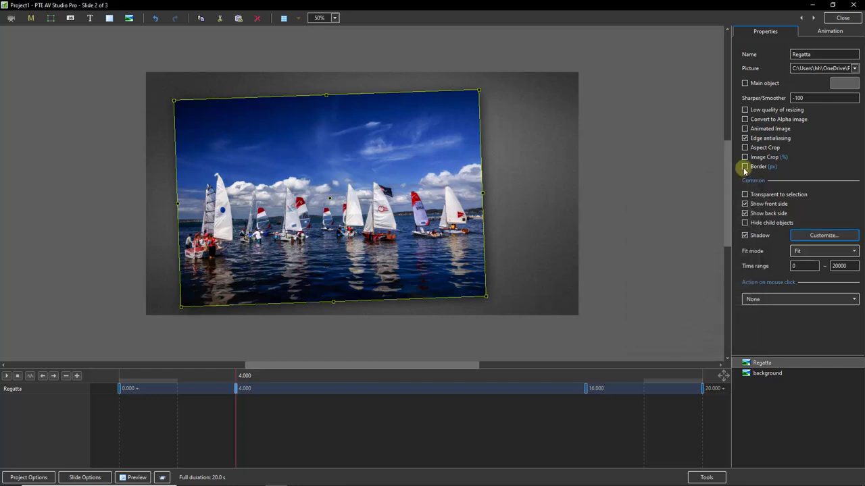
Step: Give the Regatta photo a white border 6 pixels wide and deselect it to check the frame
click(745, 167)
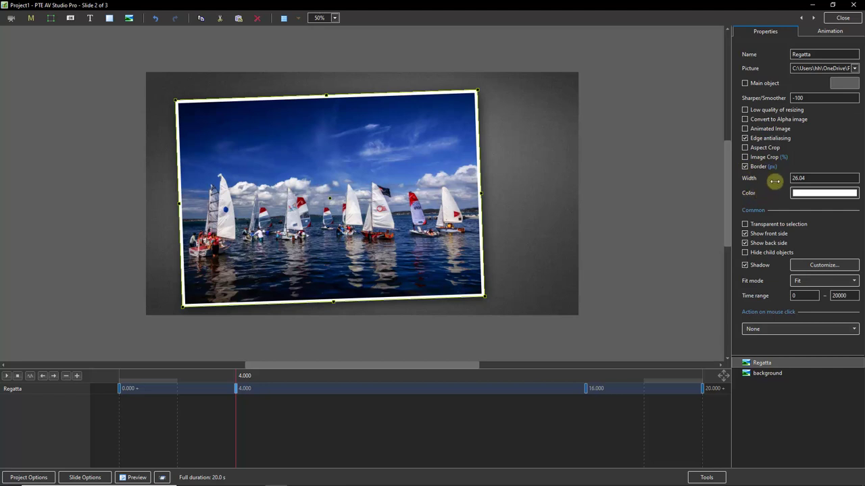
click(813, 185)
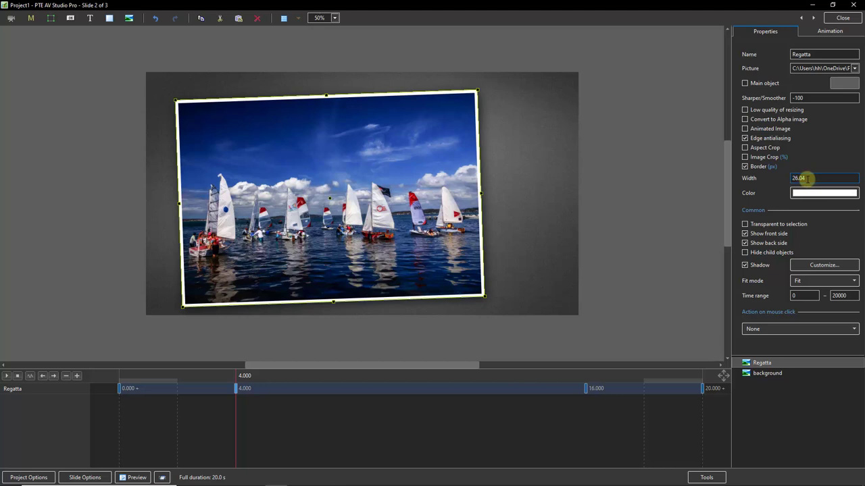
click(810, 195)
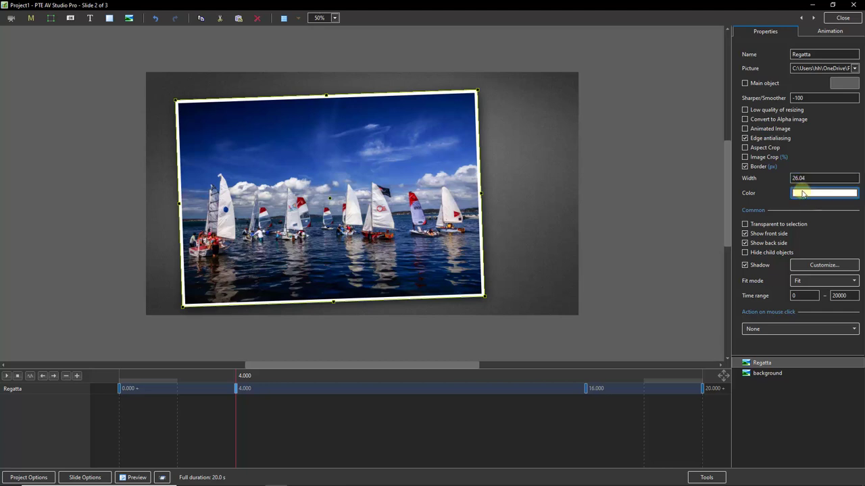
click(799, 178)
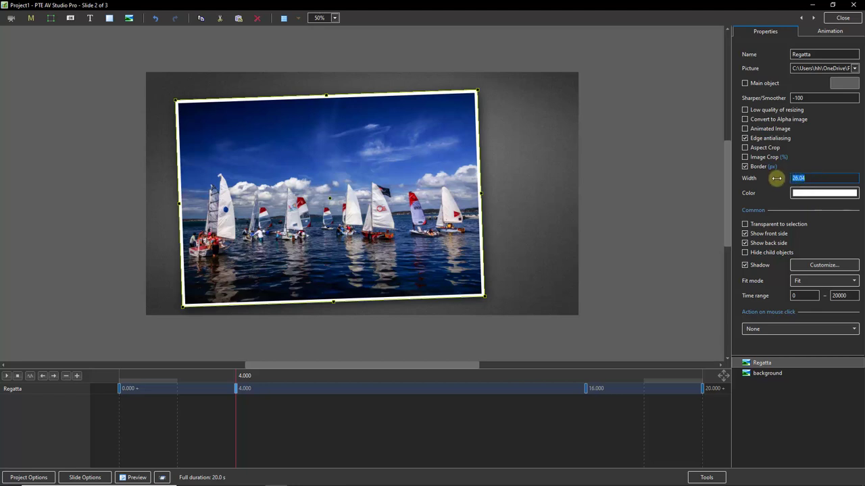
text(6)
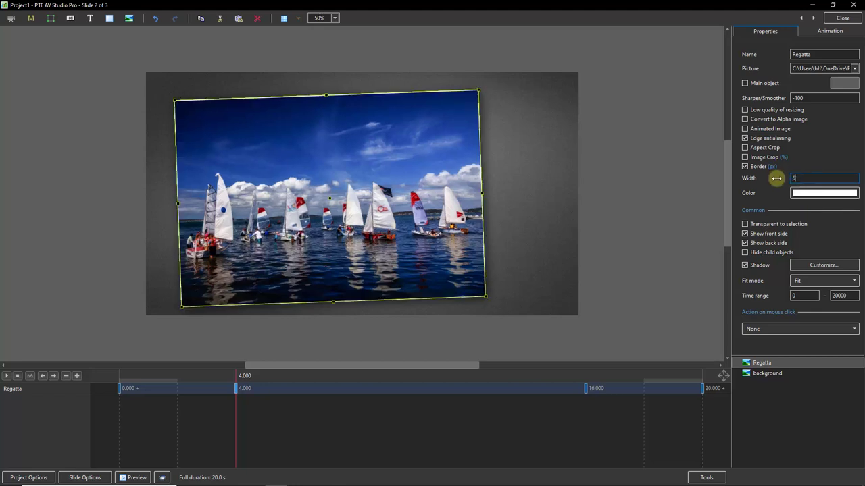
click(669, 190)
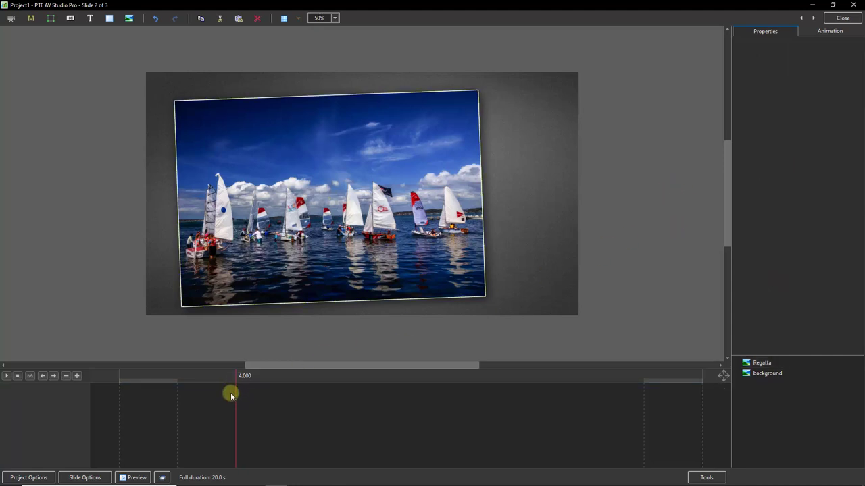
Step: Preview Regatta's bordered, shadowed animation from the timeline start through to 20 seconds
click(761, 364)
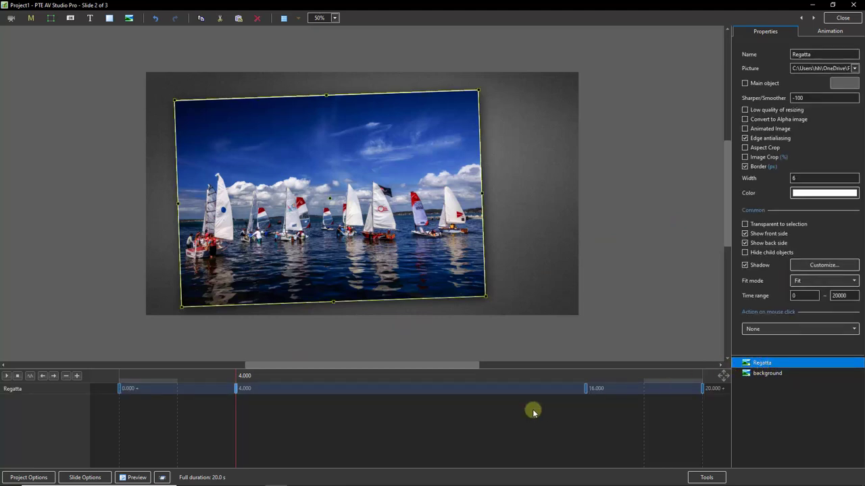
click(120, 400)
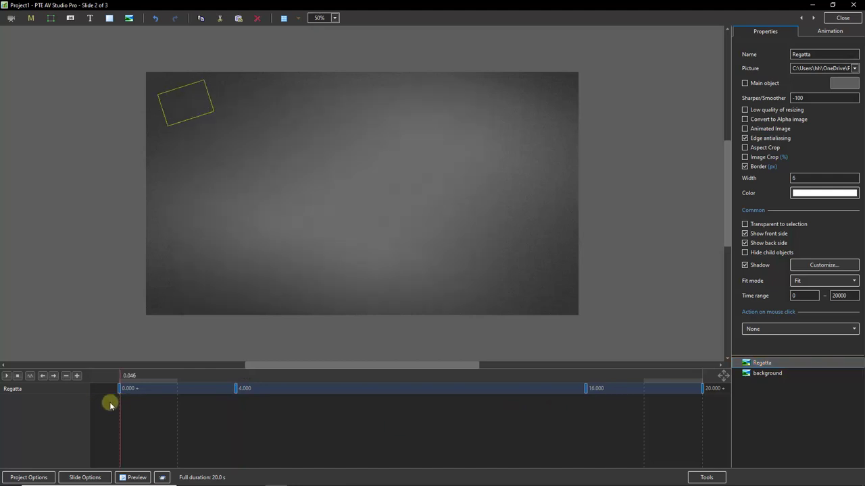
click(7, 377)
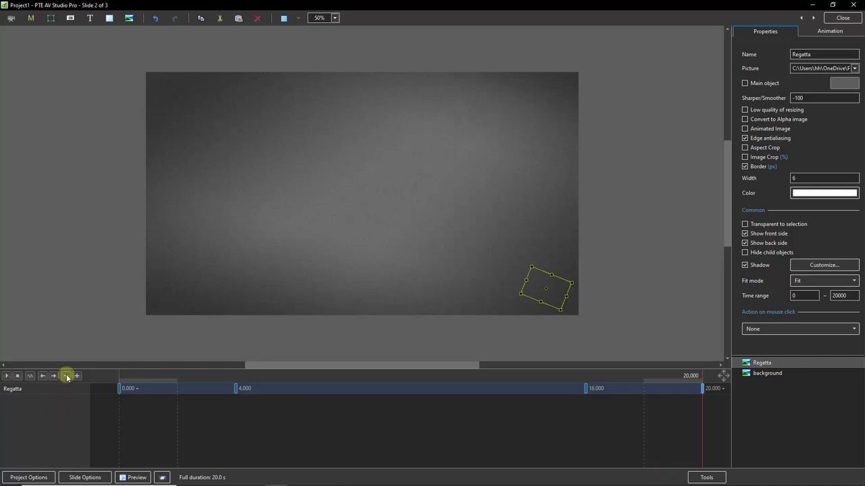
Step: Add a centred placeholder 'Text' object above Regatta and move the playhead near the slide's end
click(69, 189)
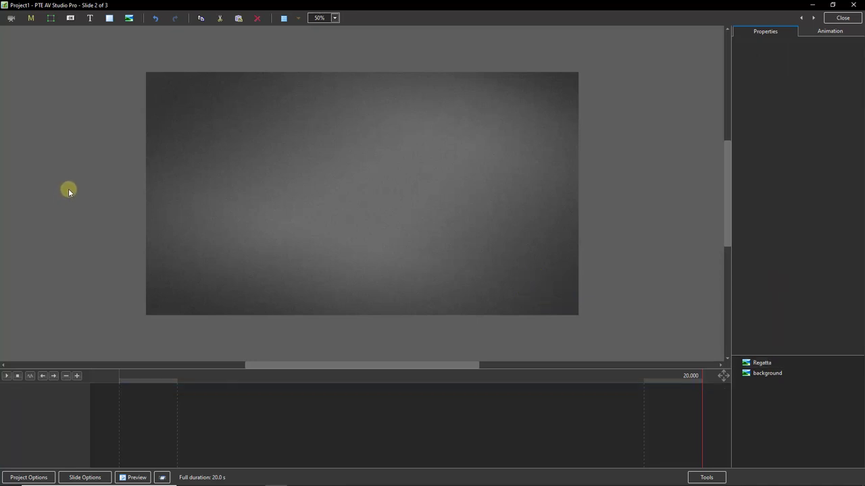
click(91, 19)
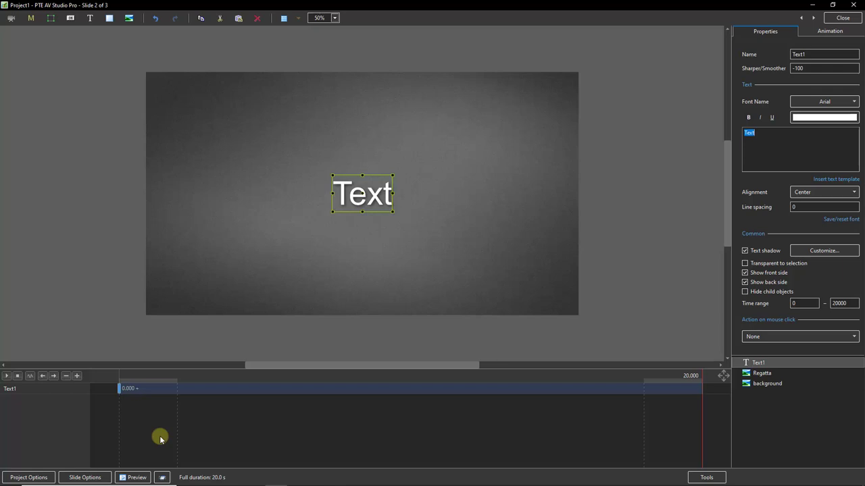
key(End)
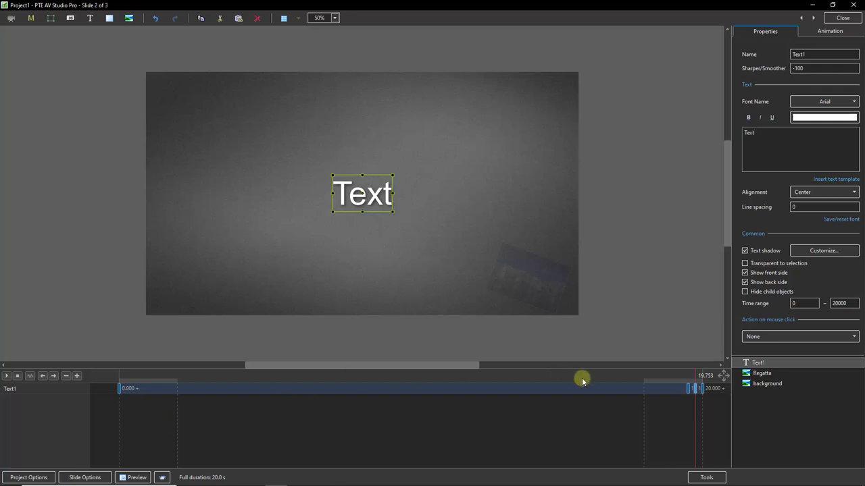
click(689, 390)
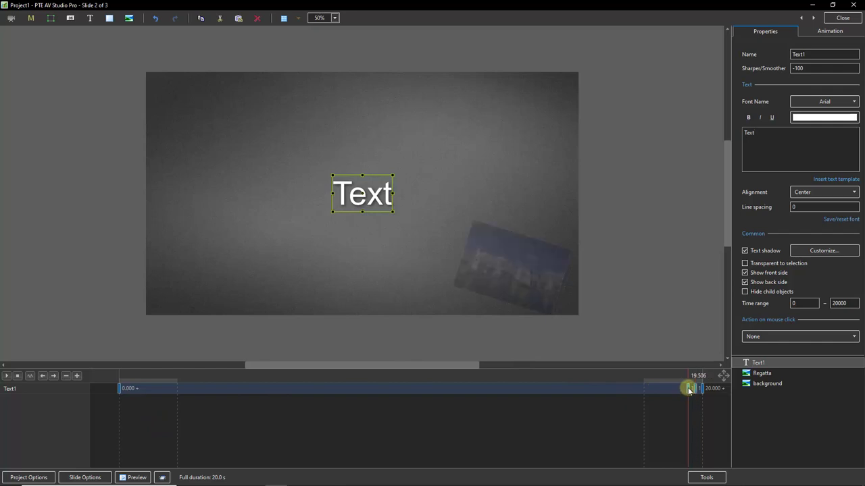
Step: Set two of Text1's keyframe times to 7000 and 13000 ms
click(825, 40)
drag(808, 289, 775, 291)
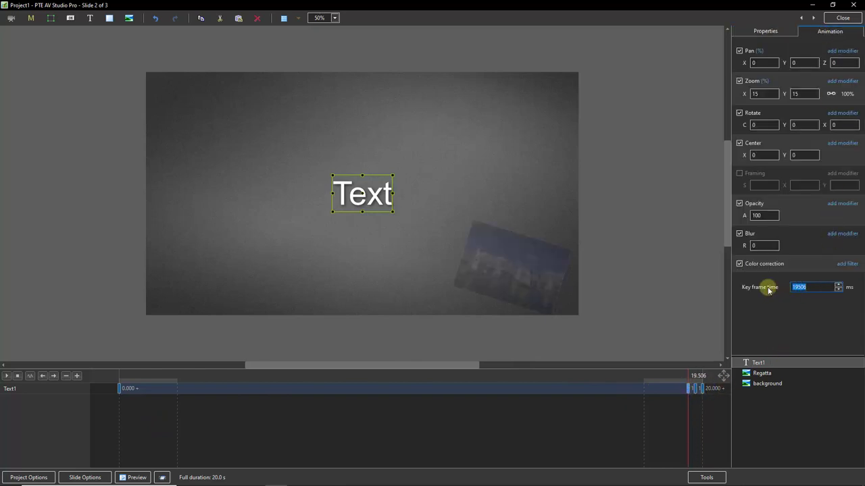
text(7000)
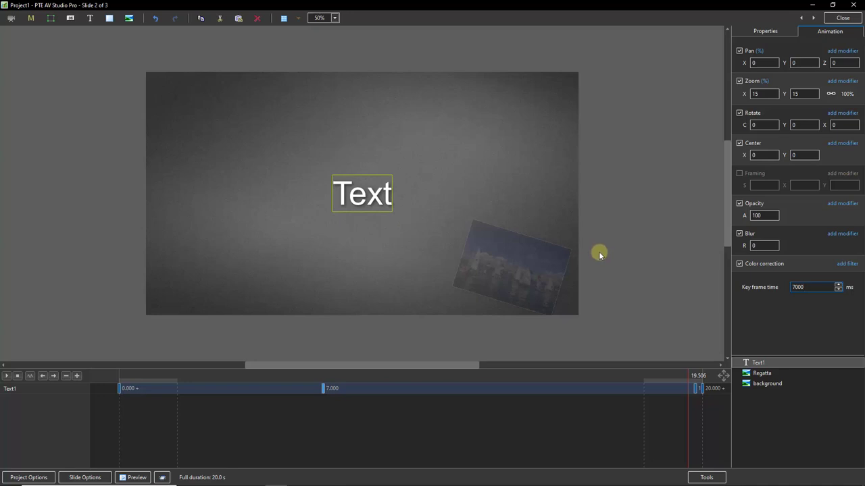
click(696, 389)
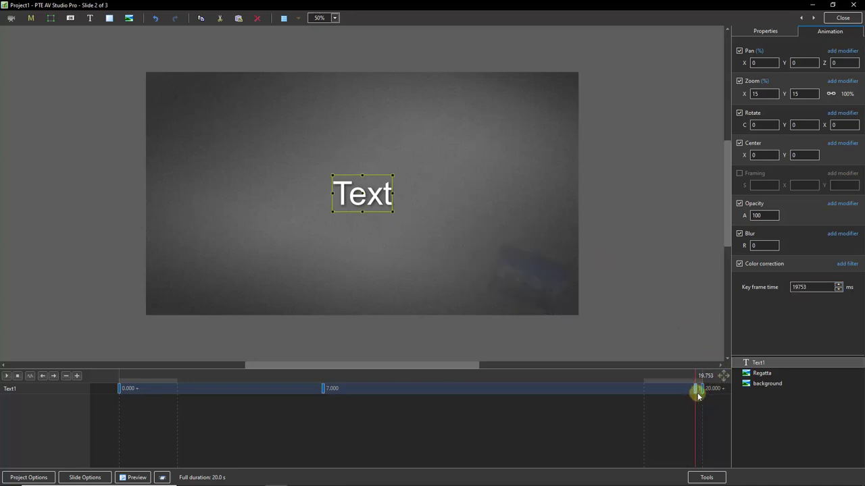
double_click(806, 288)
text(13000)
Step: Move Text1's 0 s and 20 s keyframes to 6000 and 14000 ms
click(120, 389)
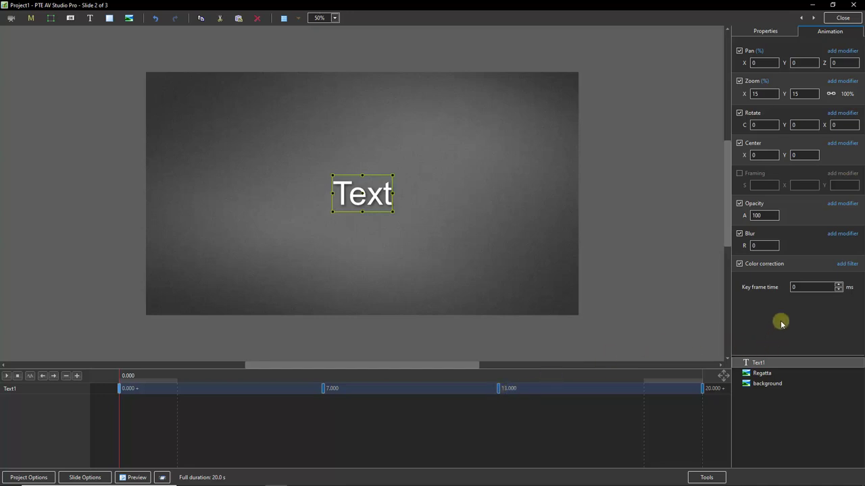
double_click(798, 285)
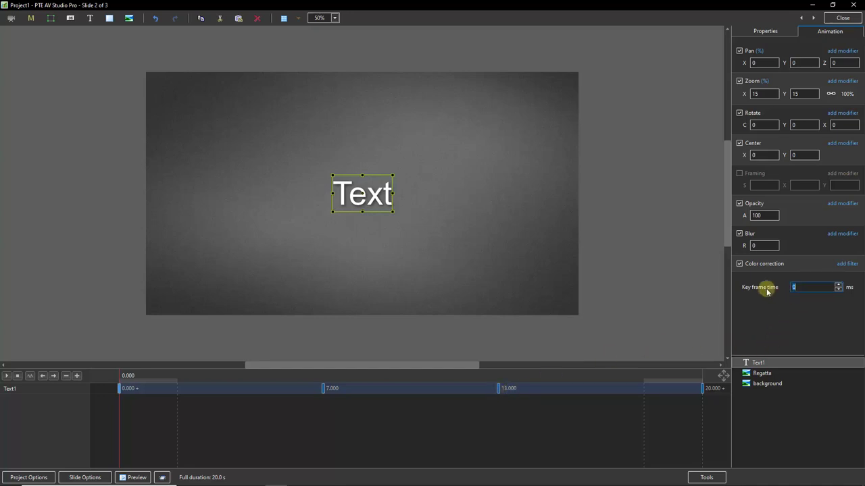
text(6000)
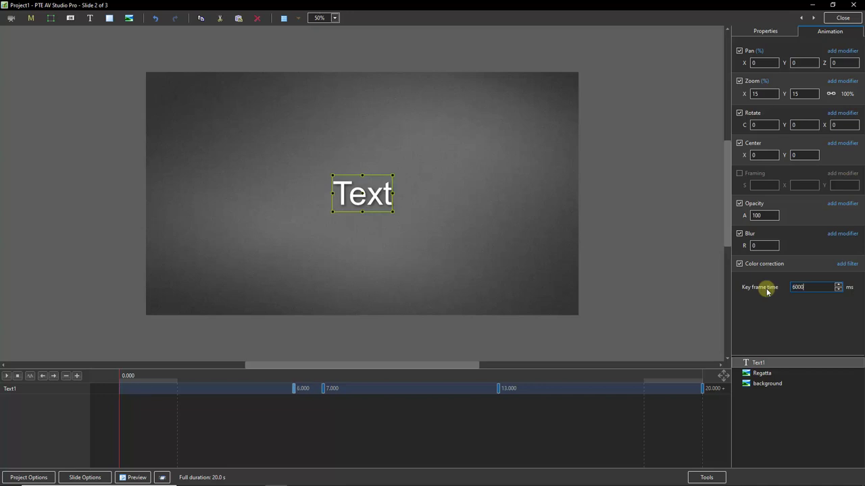
click(704, 388)
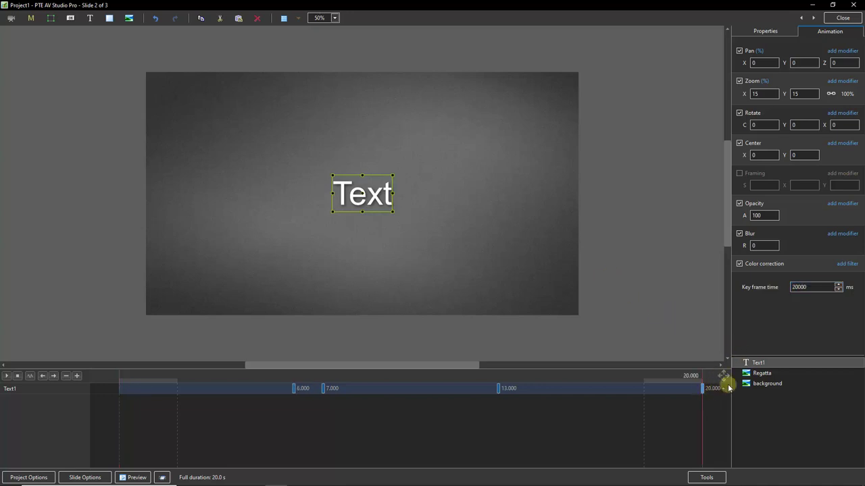
double_click(798, 287)
text(1)
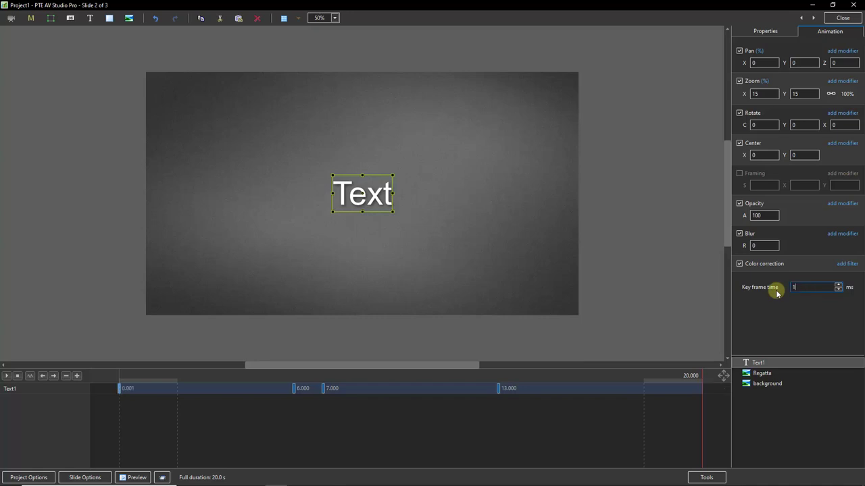
text(4000)
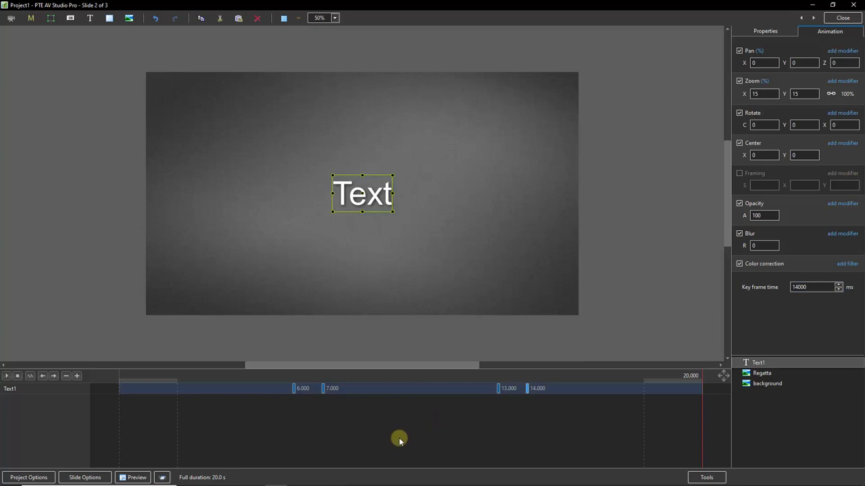
click(293, 388)
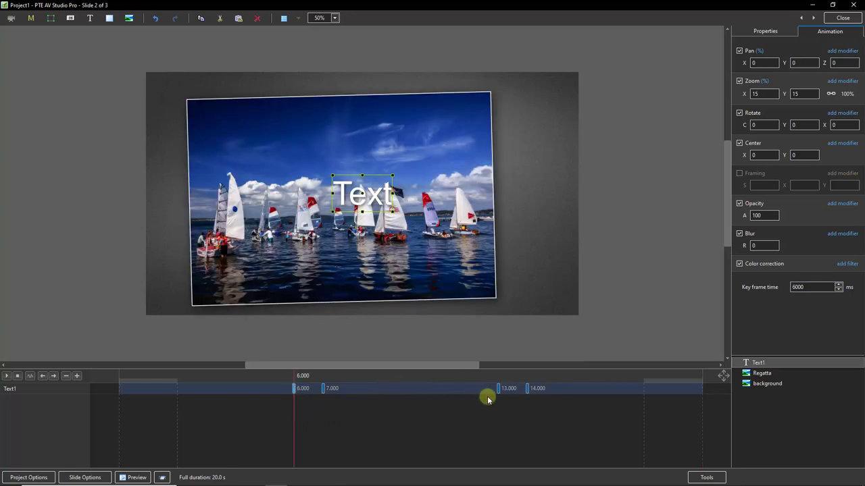
Step: At the 14-second keyframe, set Text1's zoom to 3% and Pan Y to -89
click(528, 390)
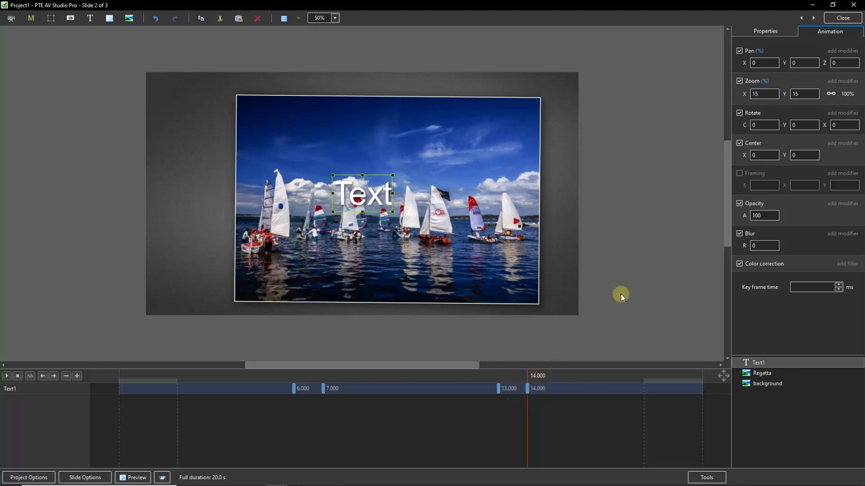
double_click(756, 93)
drag(759, 93, 733, 93)
text(3)
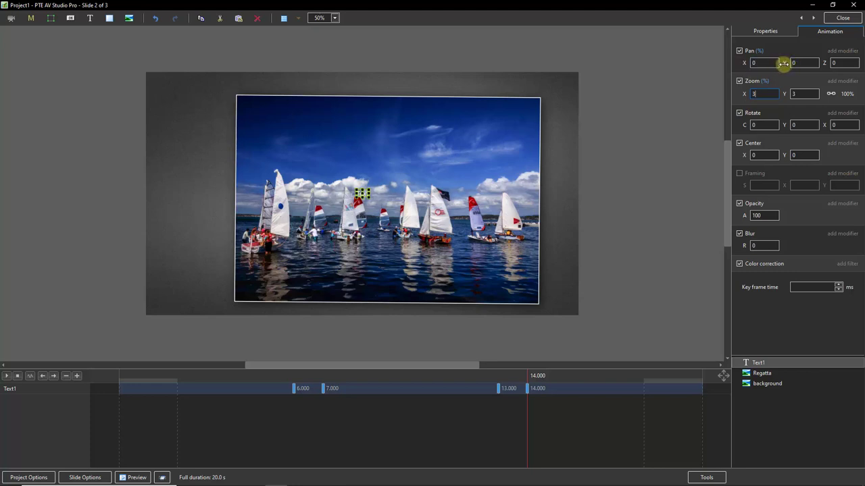
drag(784, 63, 743, 70)
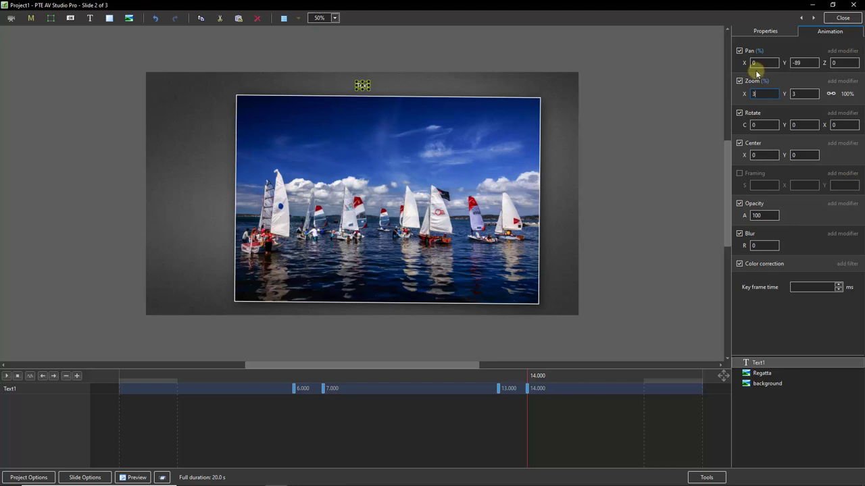
Step: Drop Text1's opacity to 0 at both the 6-second and 14-second keyframes
click(294, 389)
click(305, 407)
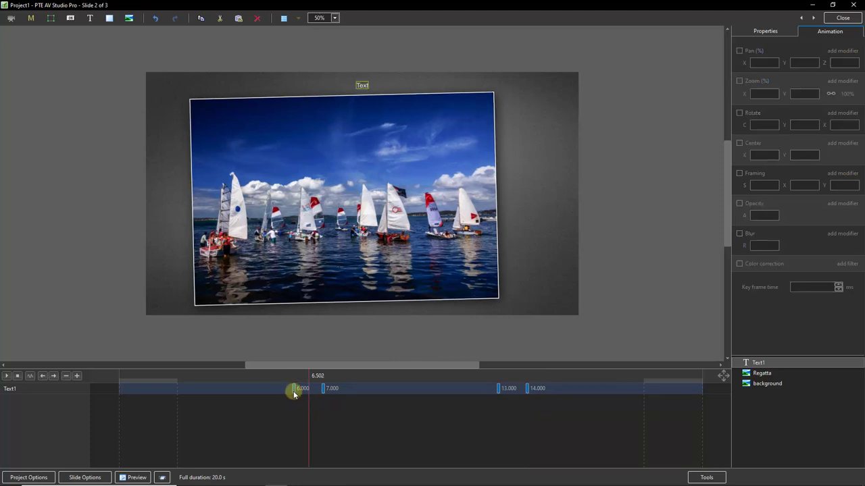
click(294, 392)
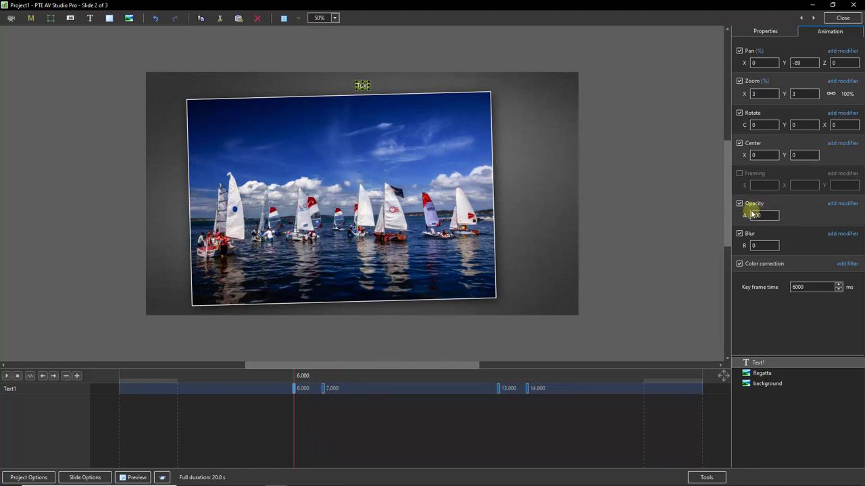
drag(752, 214, 686, 228)
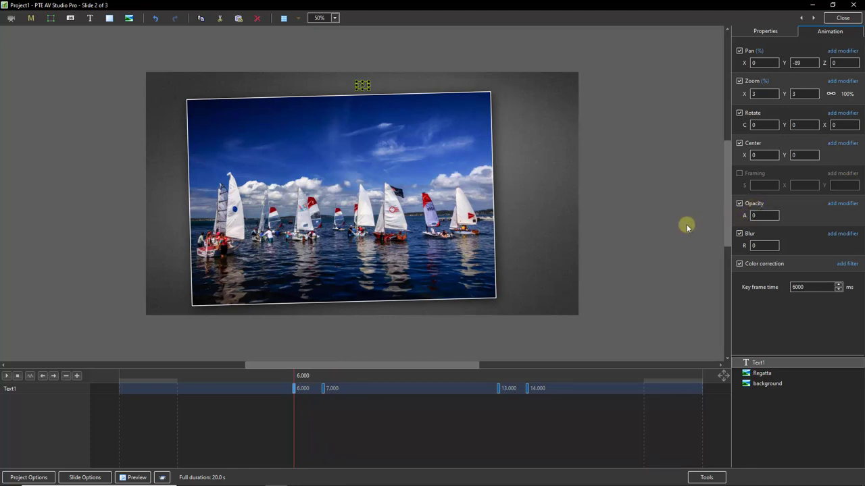
click(323, 390)
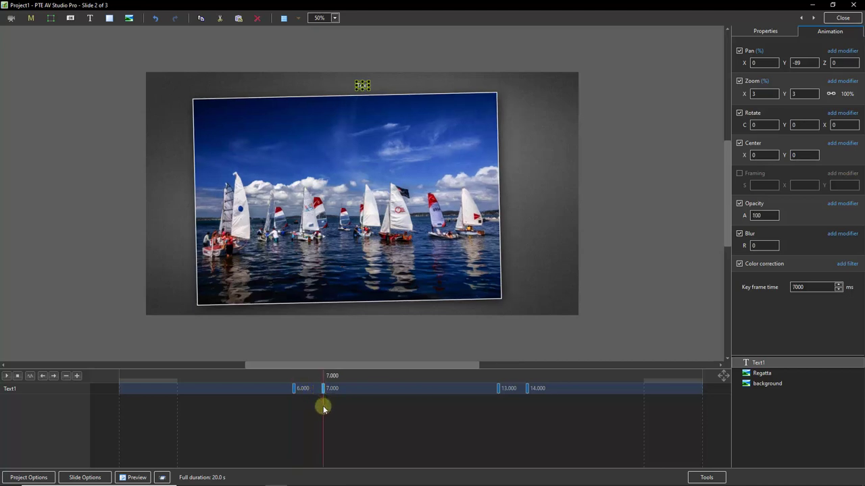
click(499, 390)
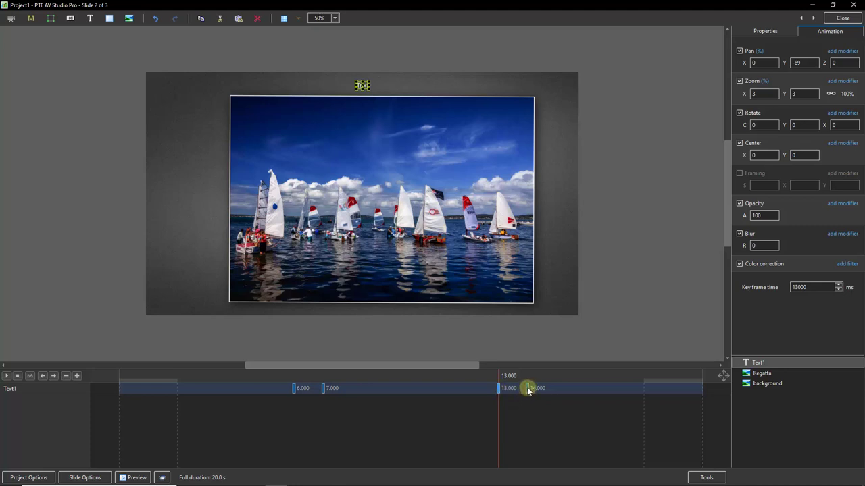
click(529, 390)
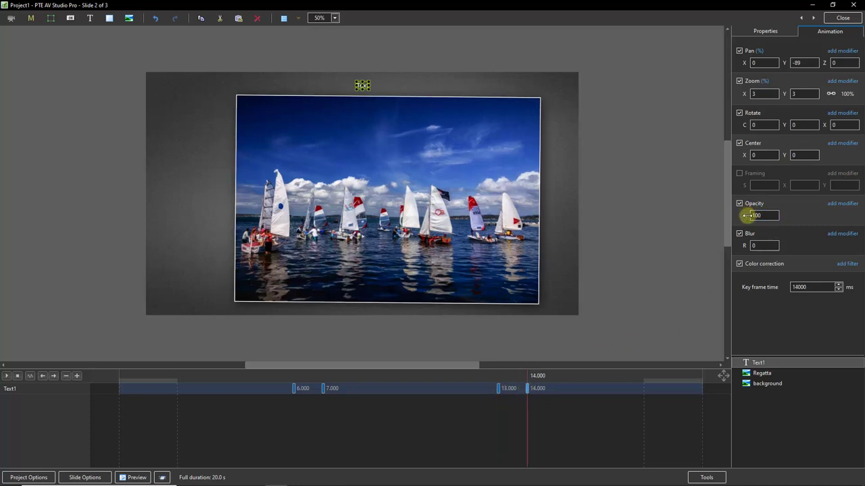
drag(749, 215, 692, 219)
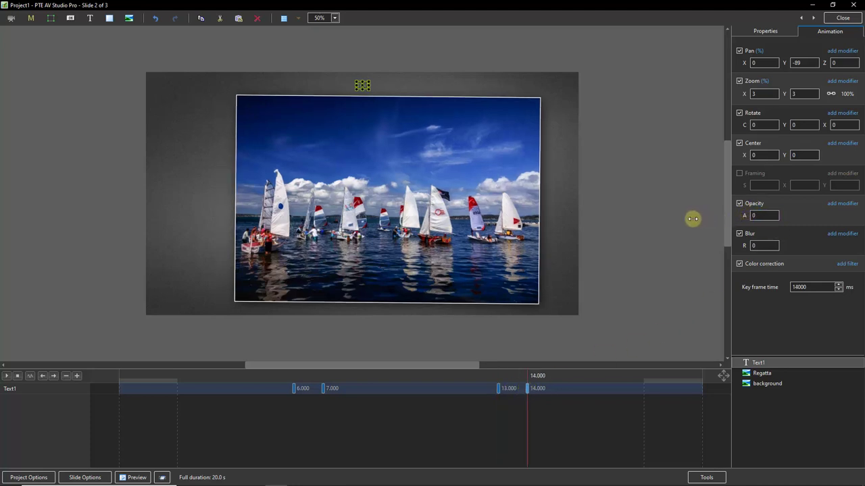
click(119, 411)
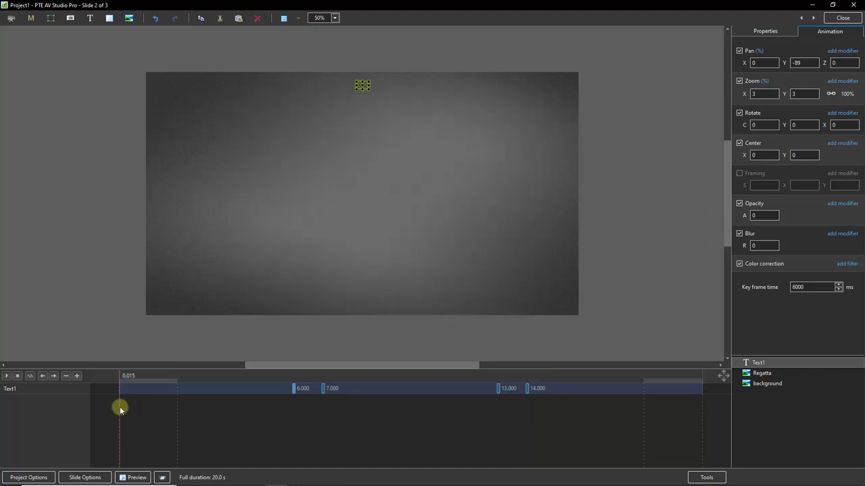
Step: Preview the fading caption, then select Text1 and highlight its placeholder word 'Text' in Properties
click(6, 376)
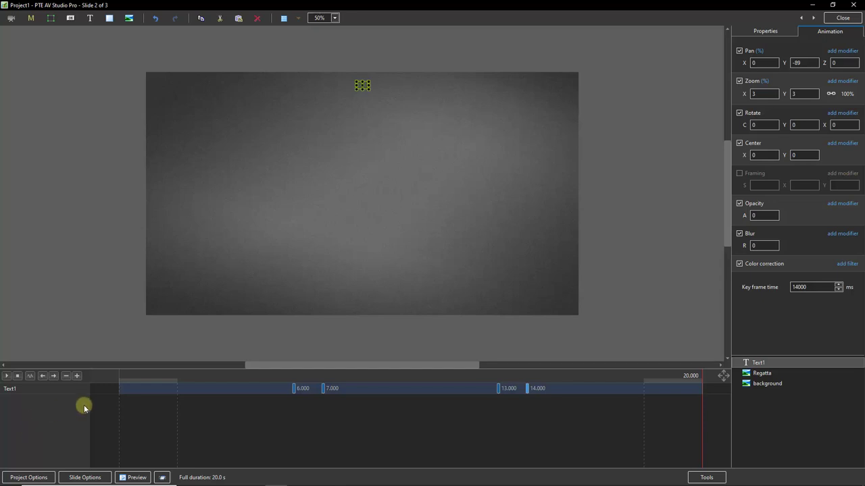
click(755, 364)
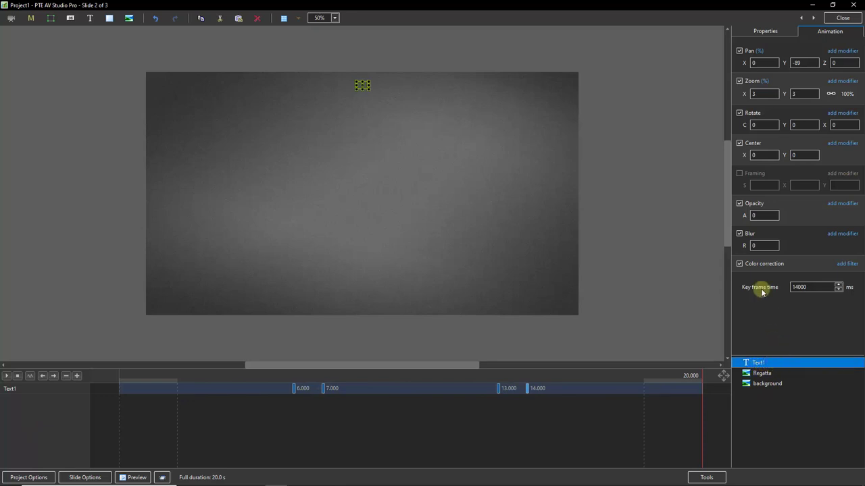
click(764, 31)
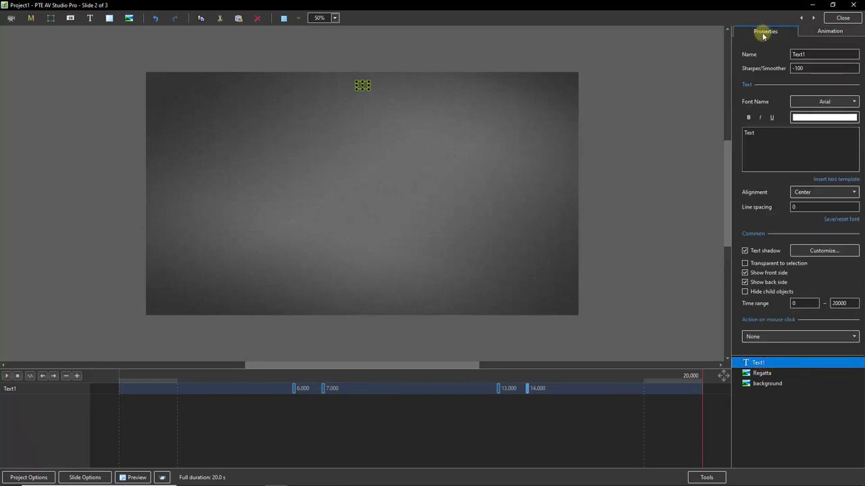
drag(755, 133, 740, 134)
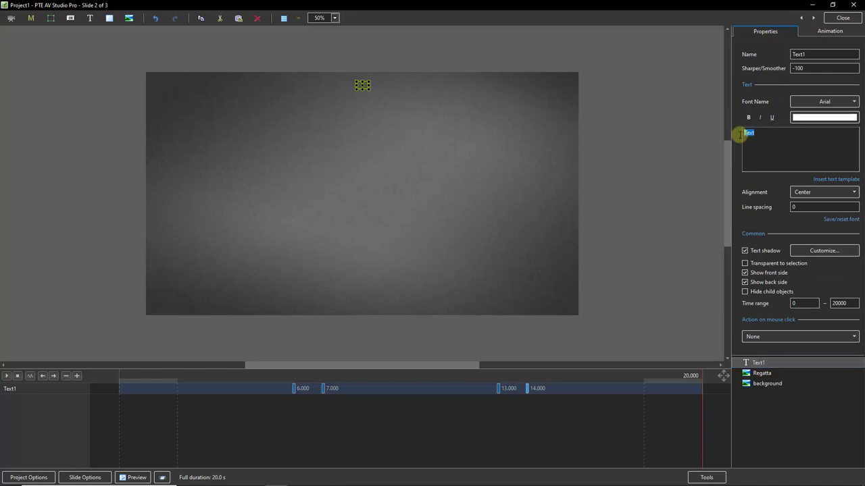
Step: Replace 'Text' with the Picture Name template <%MainImg.FileName%>
key(BackSpace)
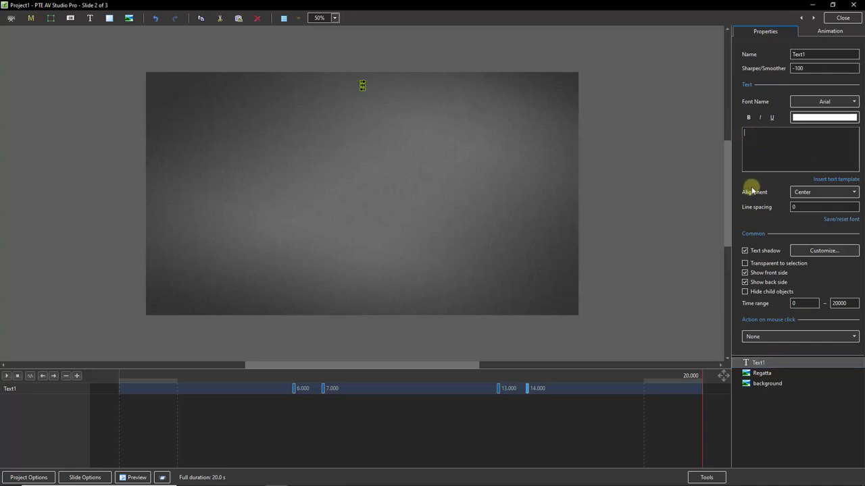
click(831, 181)
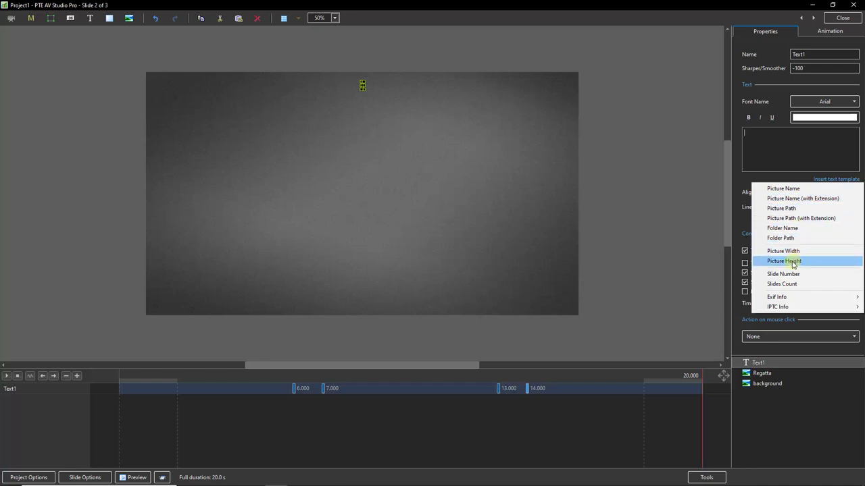
click(783, 189)
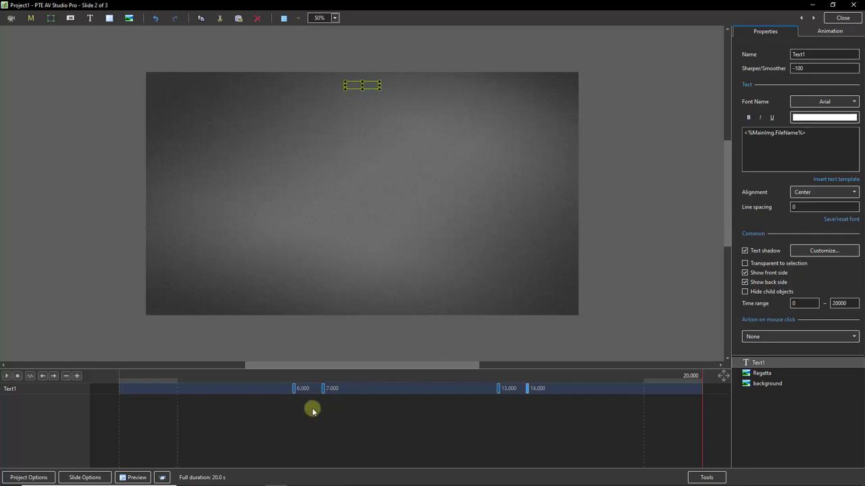
Step: Check the caption at 7 seconds, where it reads 'background', then select the background object
click(324, 389)
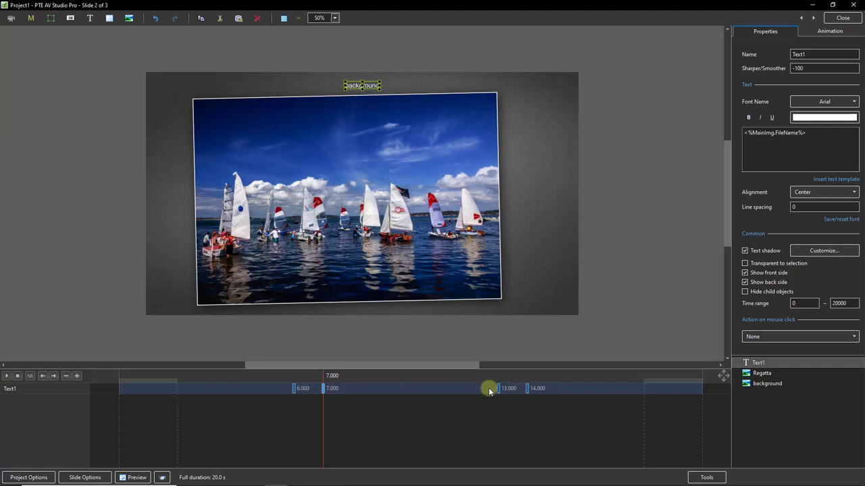
click(670, 282)
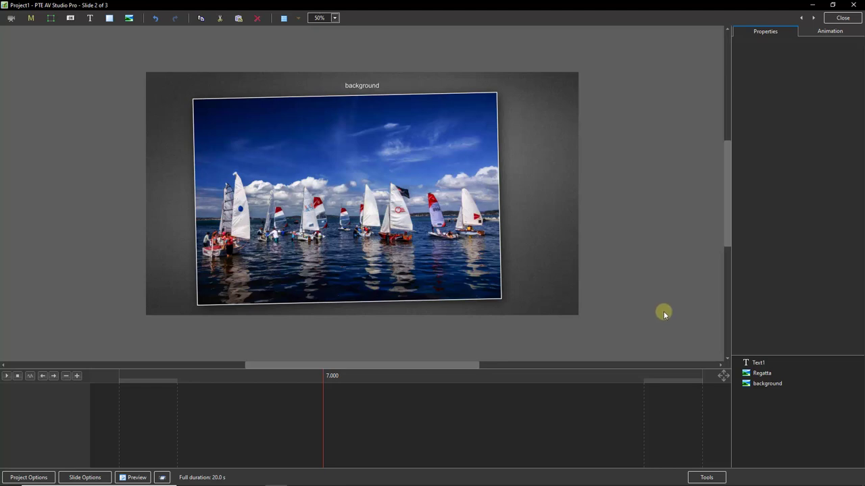
click(755, 364)
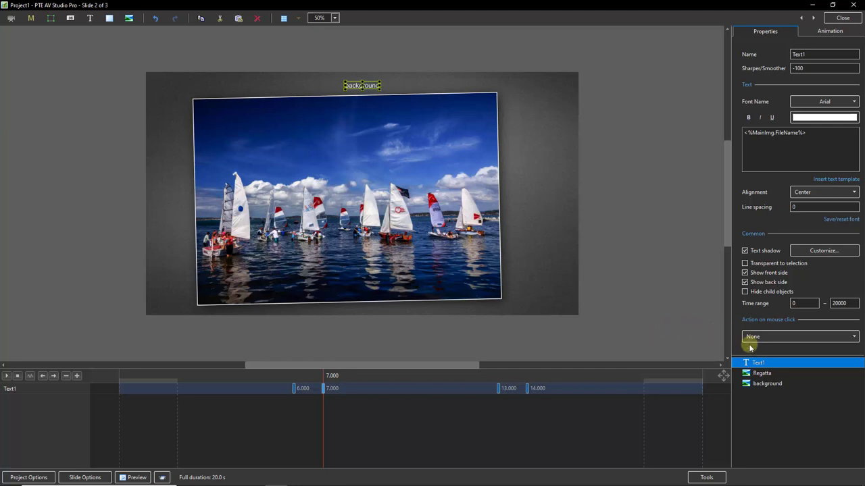
click(759, 387)
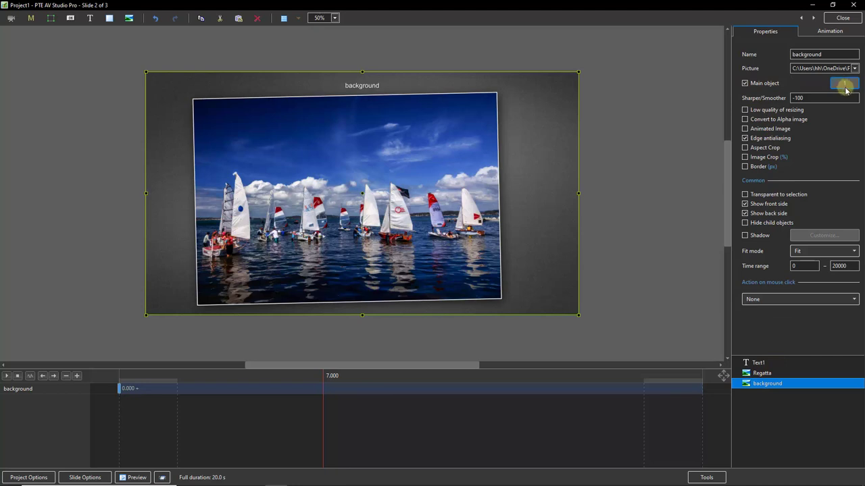
Step: Move Main object from the background picture to Regatta and close the slide editor
click(746, 84)
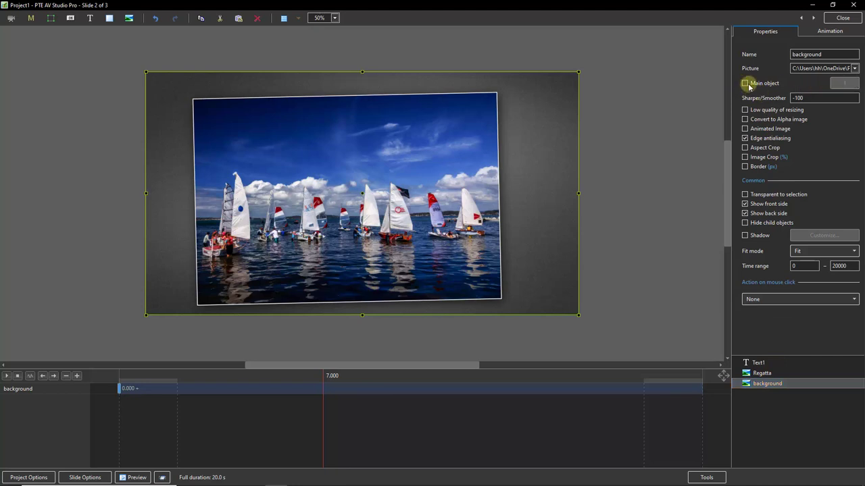
click(762, 372)
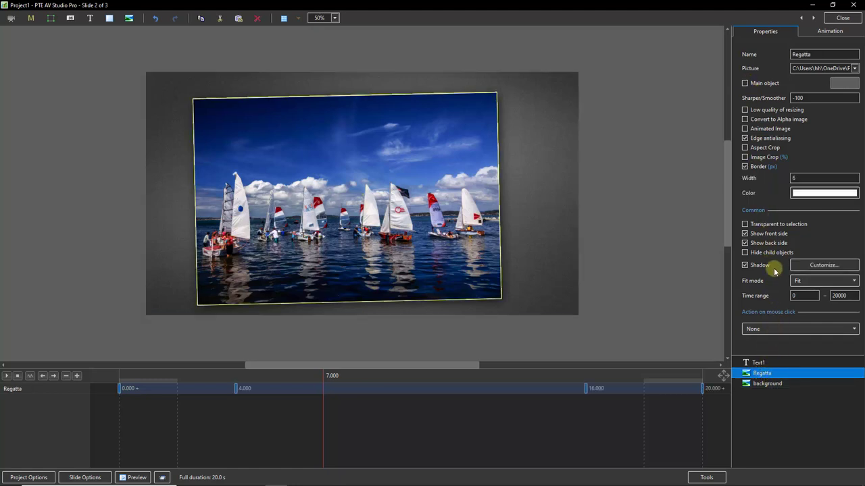
click(745, 82)
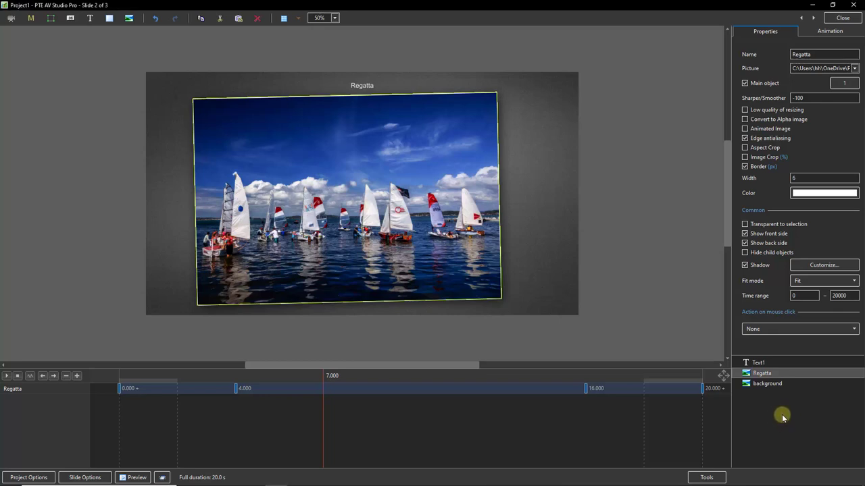
click(842, 19)
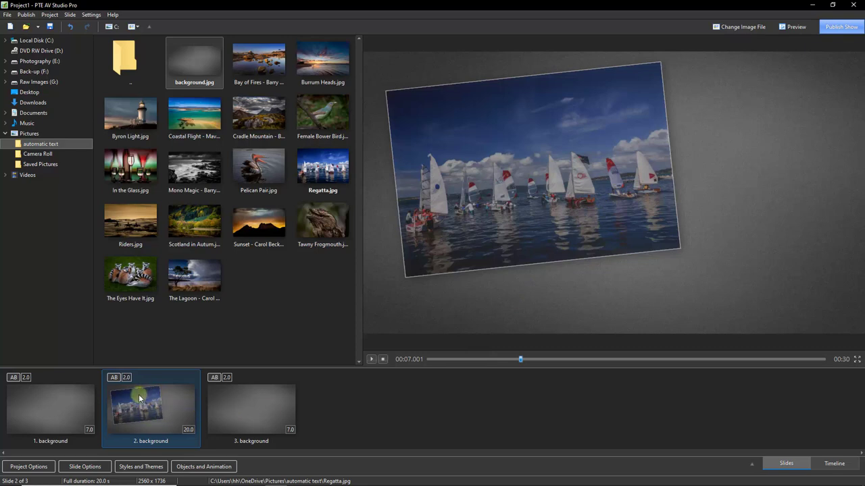
Step: Create slide style 001 from slide 2, filed under a new 'Video Tutorial' category
click(128, 467)
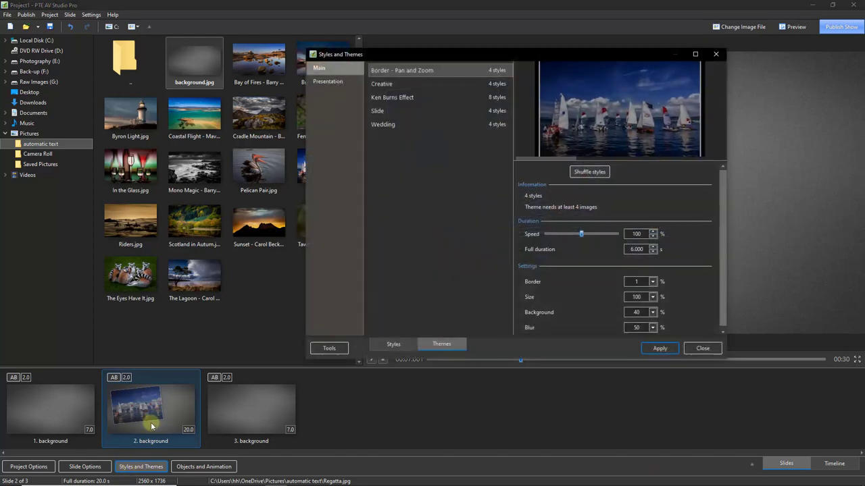
click(394, 346)
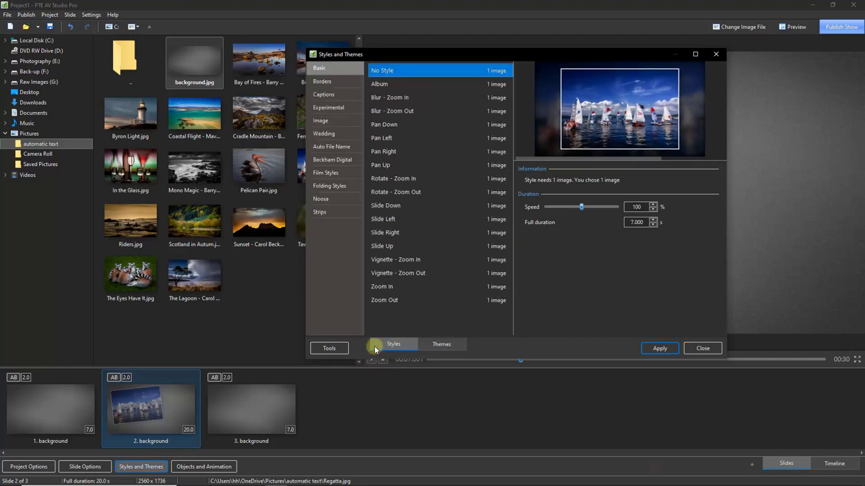
click(327, 348)
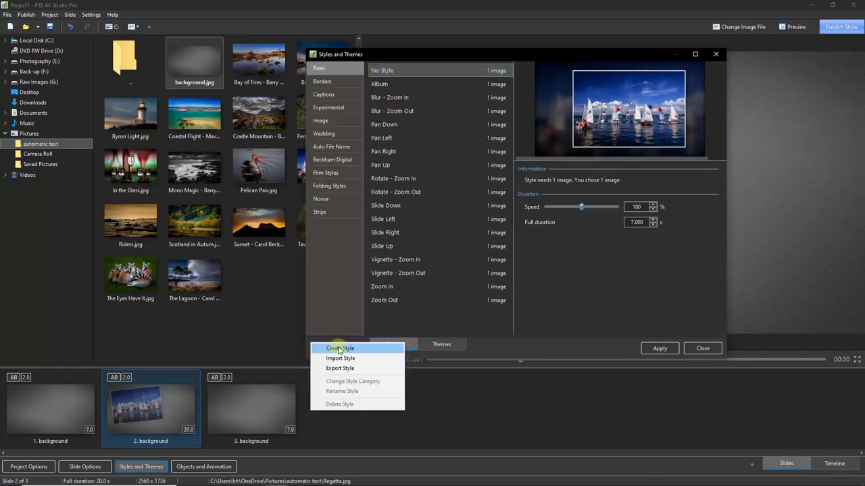
click(337, 349)
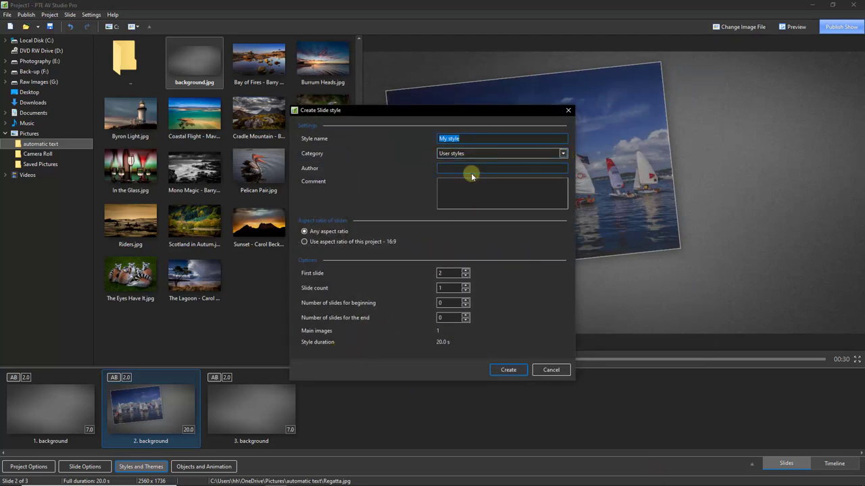
click(455, 155)
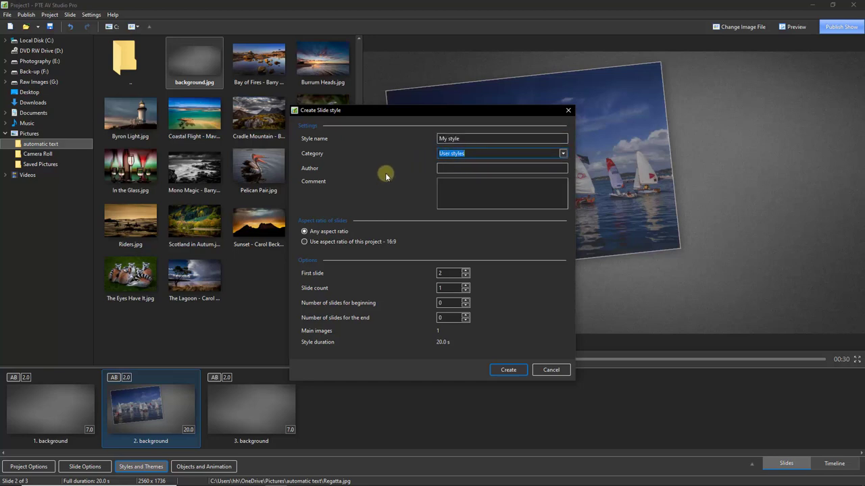
text(Video Tutorial)
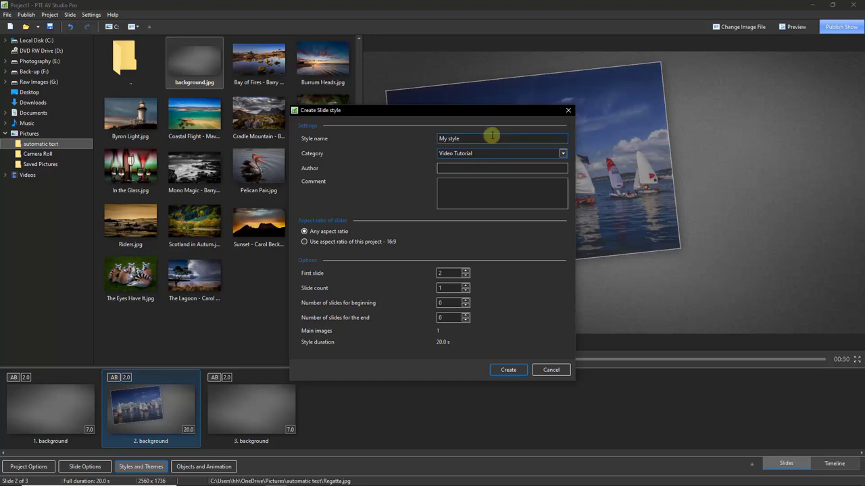
drag(488, 137, 430, 143)
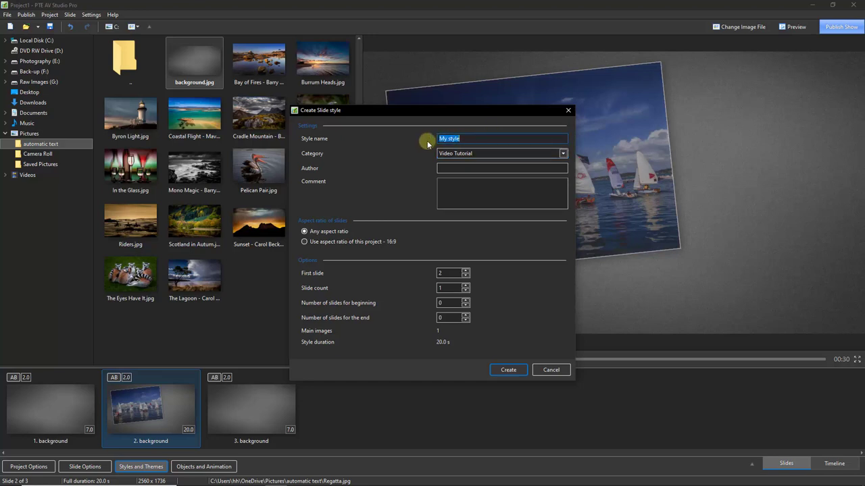
text(001)
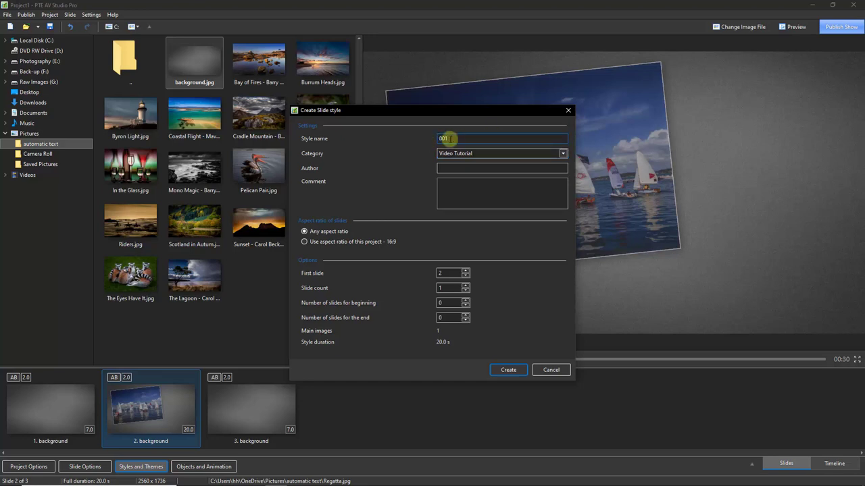
click(445, 169)
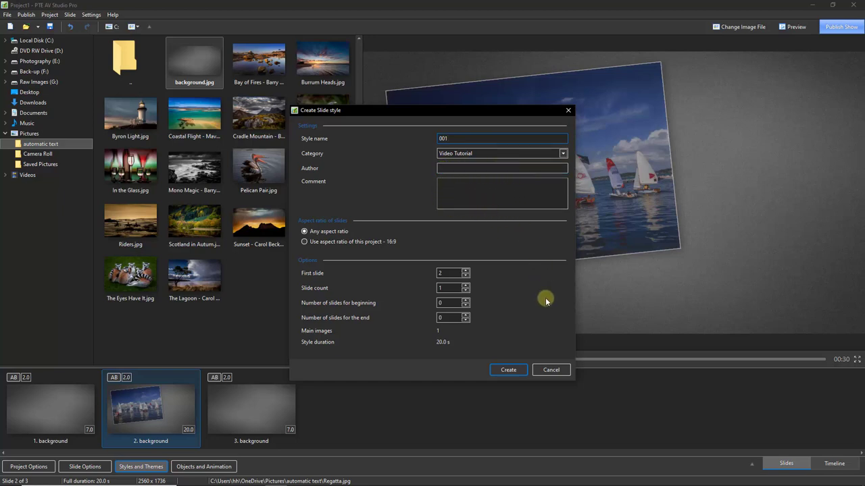
click(508, 371)
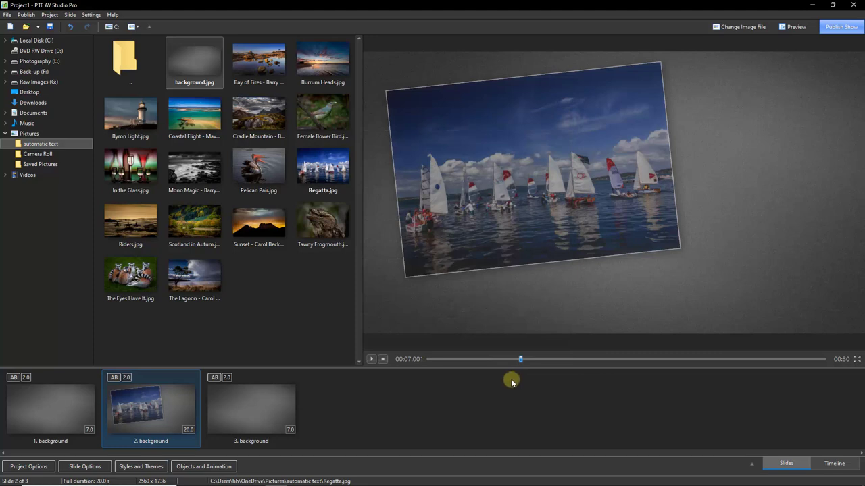
Step: Replace the empty third slide with Coastal Flight, In the Glass, Pelican Pair, Sunset and Riders, and select them
click(258, 408)
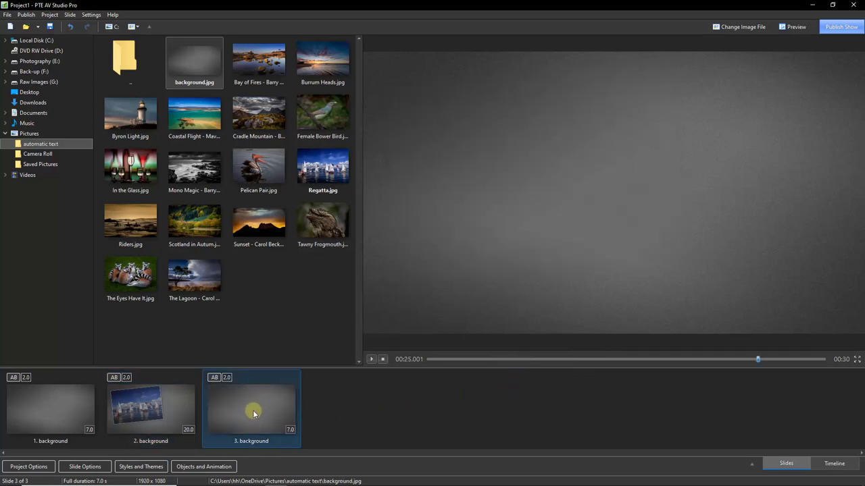
key(Delete)
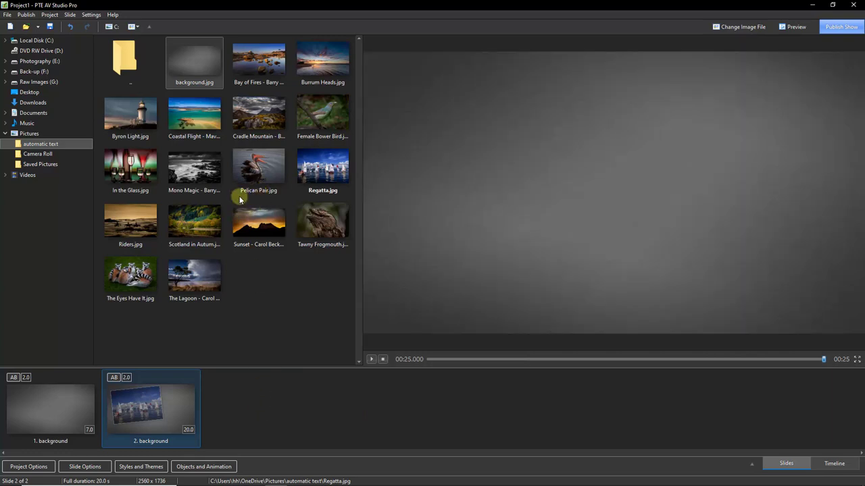
double_click(196, 125)
double_click(152, 159)
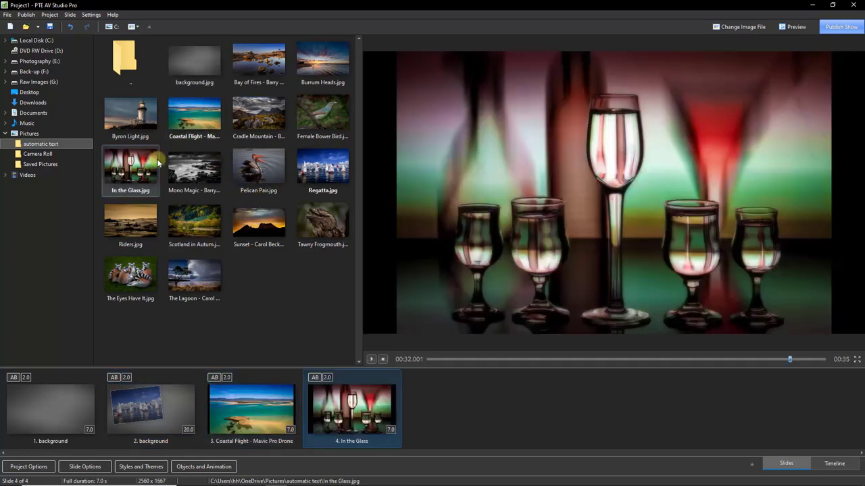
double_click(253, 177)
double_click(247, 229)
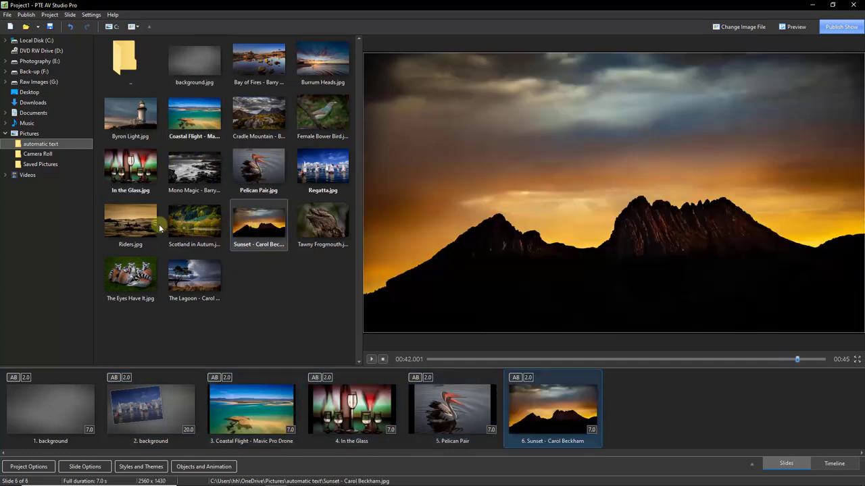
double_click(139, 226)
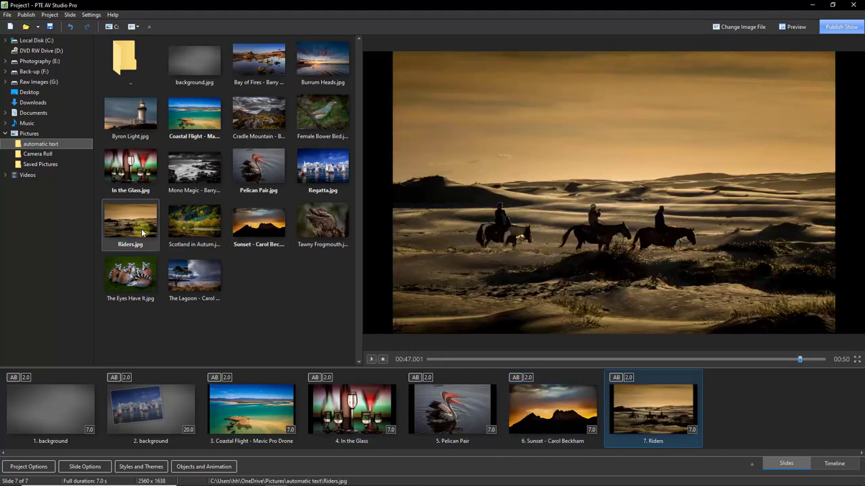
click(254, 403)
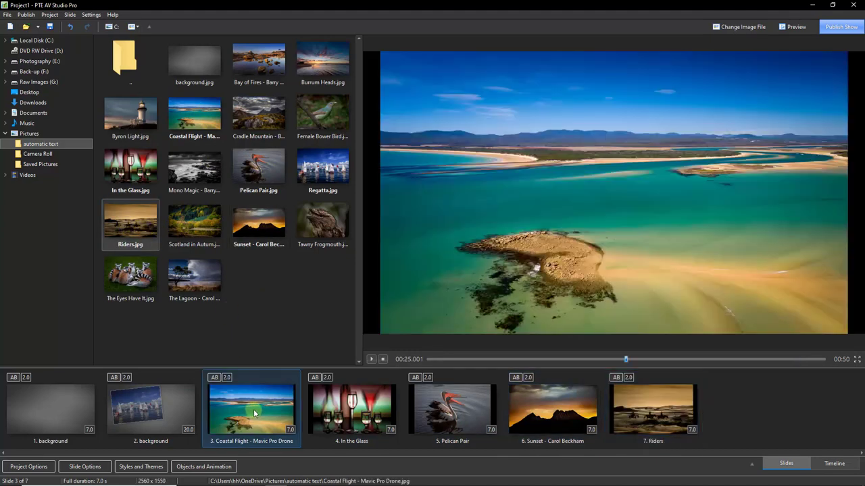
shift+click(639, 408)
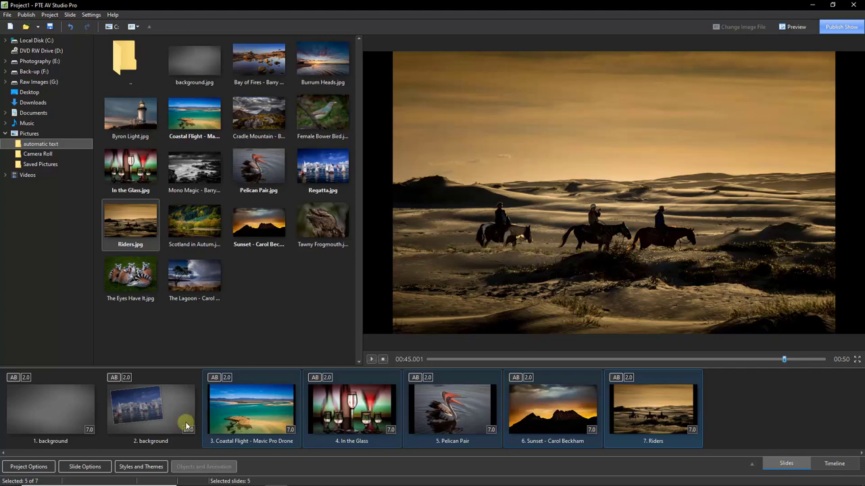
Step: Apply Video Tutorial style 001 to the five selected photo slides
click(140, 467)
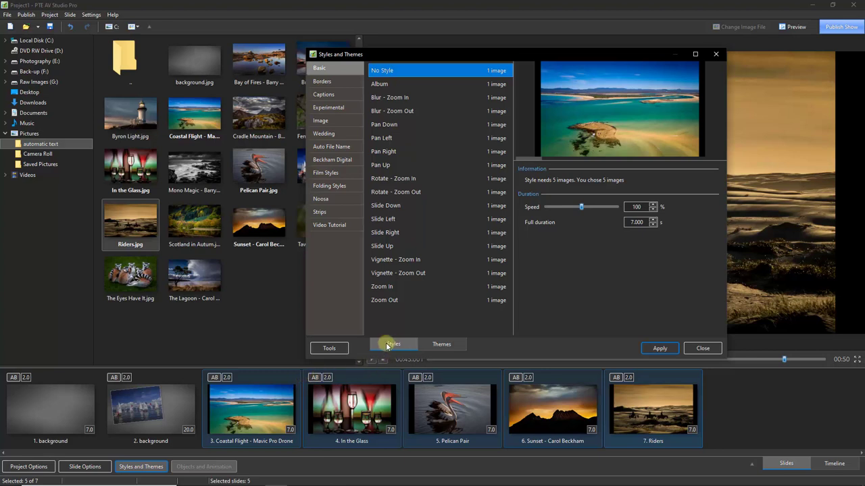
click(324, 225)
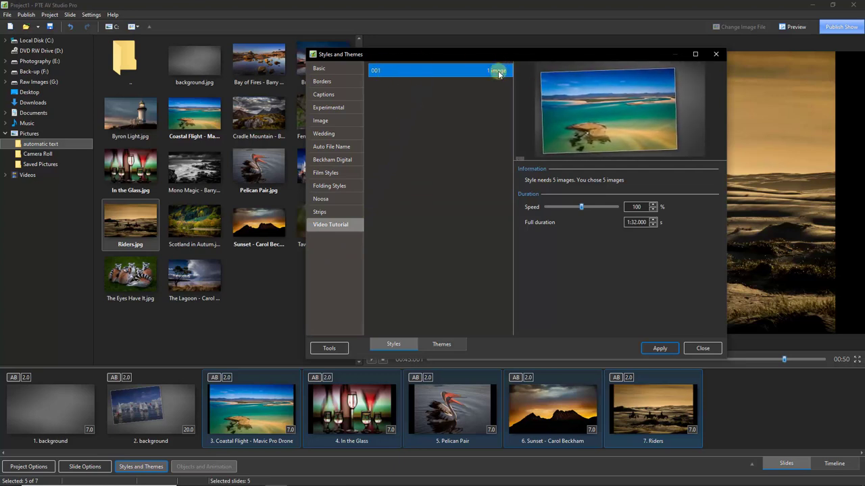
double_click(383, 71)
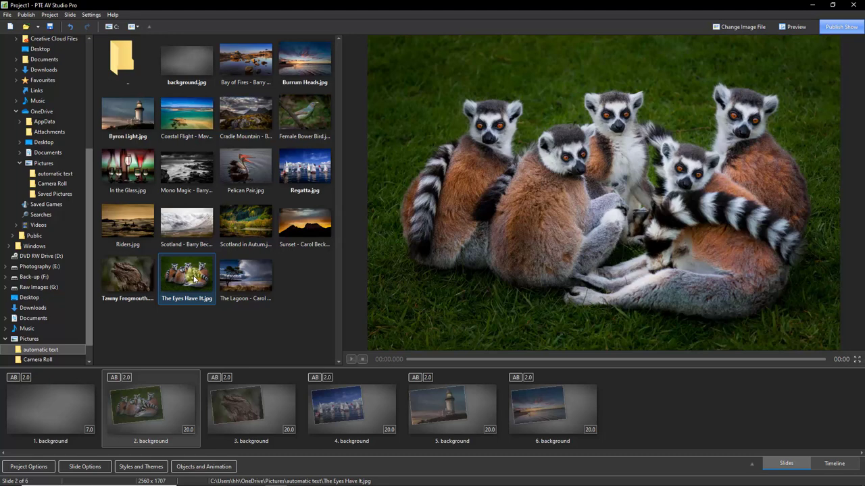
Step: Preview slides 2 and 3, then edit the Tawny Frogmouth slide in Objects and Animation
drag(181, 277, 181, 416)
click(154, 412)
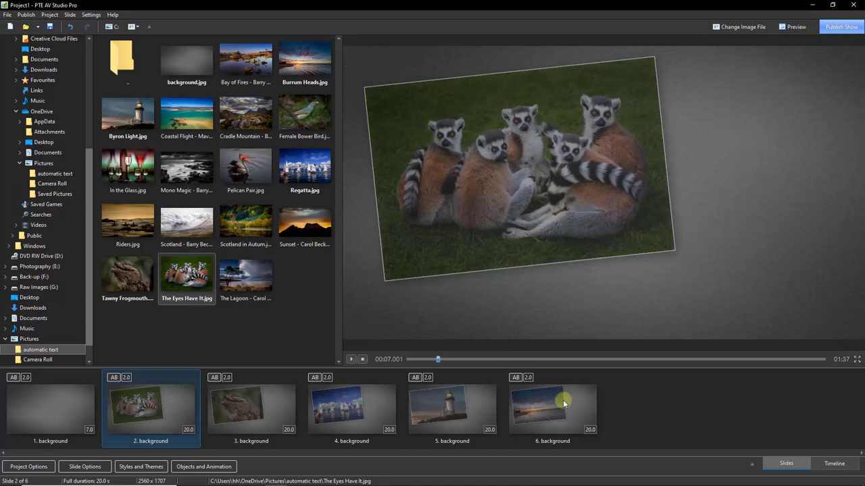
click(249, 414)
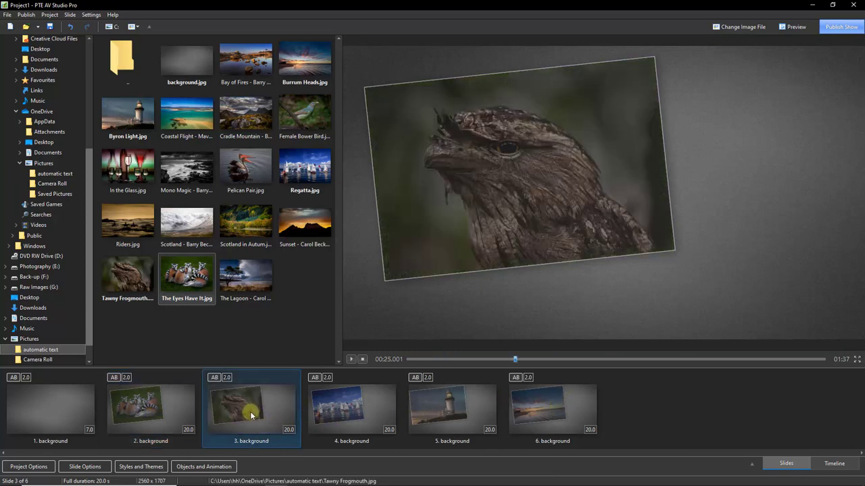
click(195, 467)
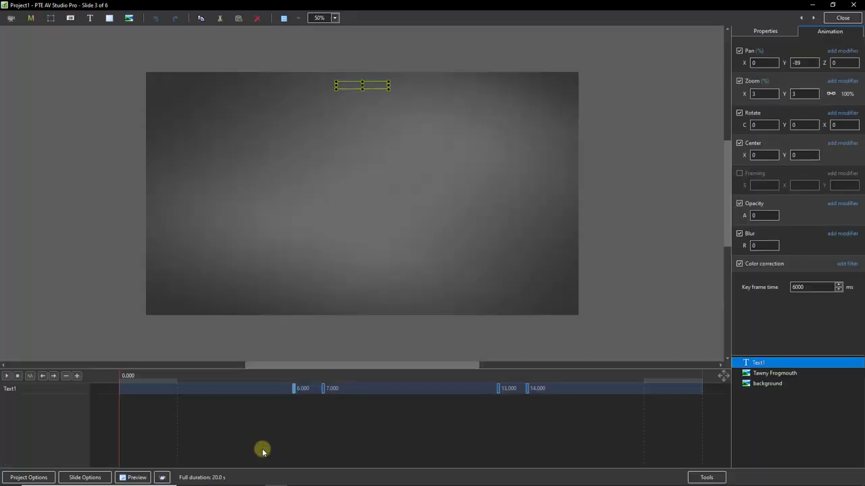
Step: Show Tawny Frogmouth's keyframes with Text1 and move its start position to bottom-left via Pan Y
ctrl+click(762, 373)
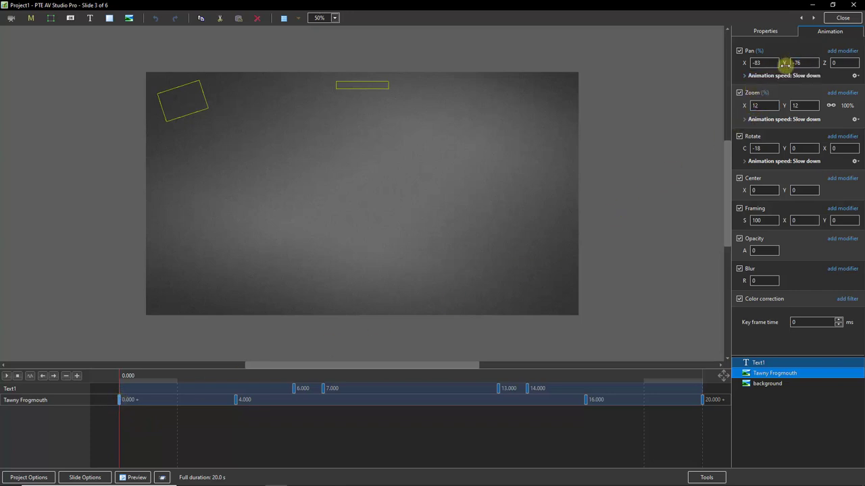
drag(785, 63, 852, 68)
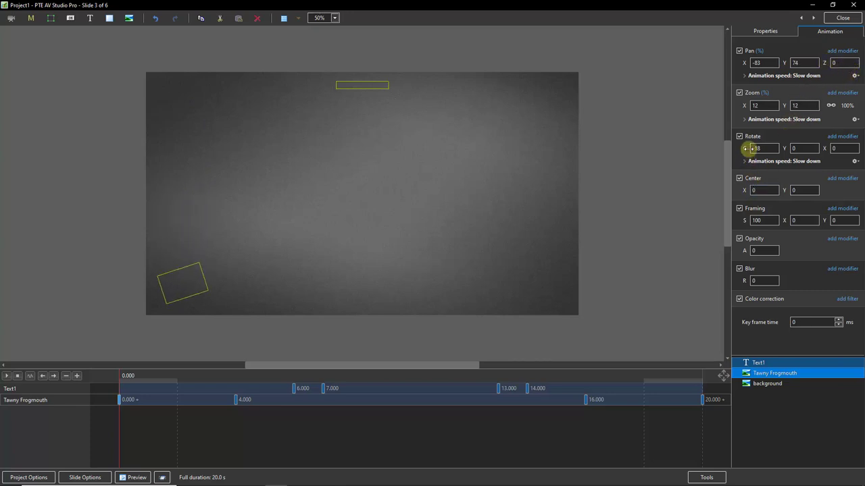
Step: Set the frogmouth's start keyframe to Rotate 40 and Rotate Y -28, then select its 20-second keyframe
drag(744, 148, 770, 149)
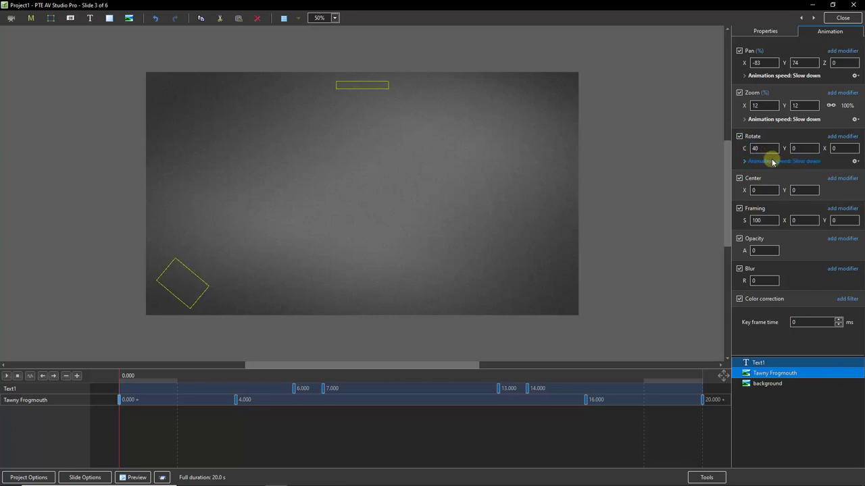
mouse_move(783, 148)
mouse_down()
mouse_move(803, 147)
mouse_move(768, 148)
mouse_move(769, 156)
mouse_up()
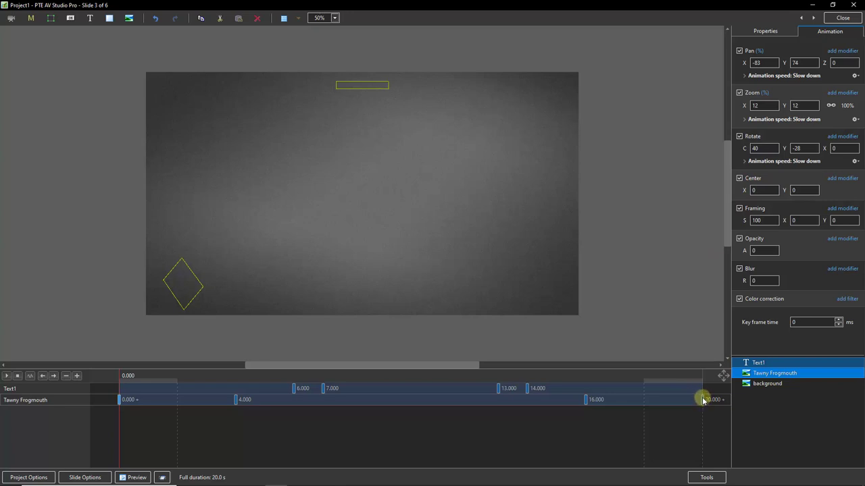
click(703, 400)
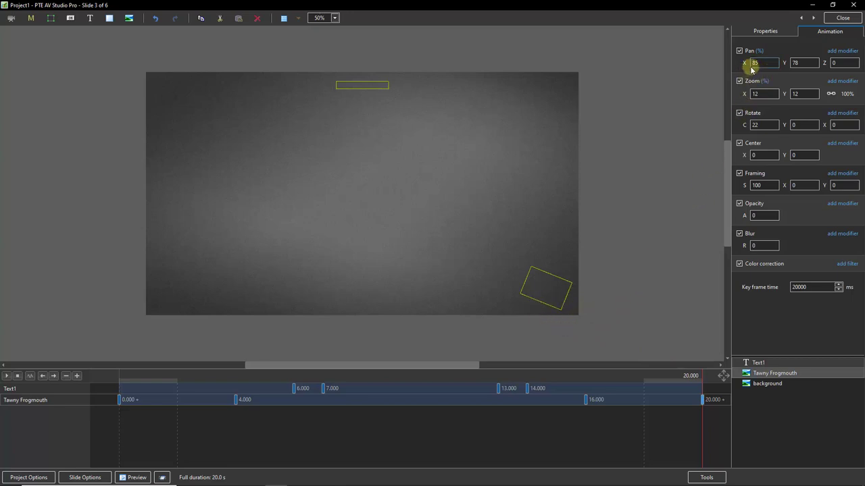
drag(784, 63, 714, 81)
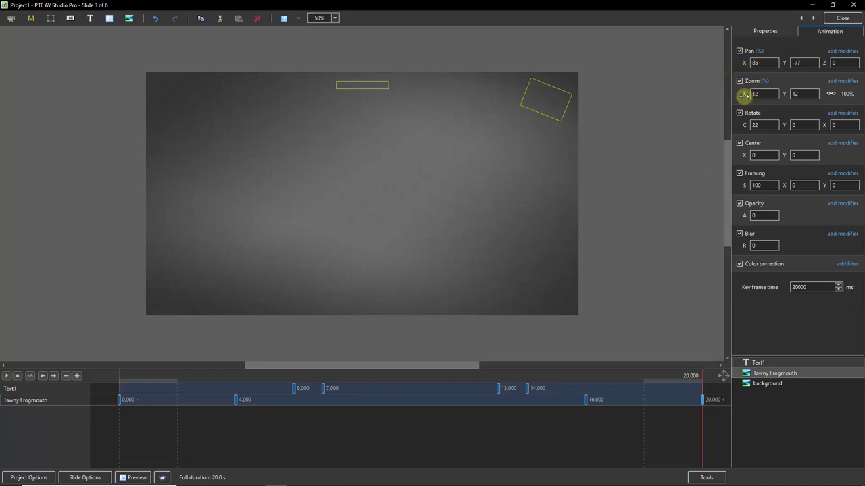
mouse_move(744, 124)
mouse_down()
mouse_move(723, 124)
mouse_move(740, 129)
mouse_up()
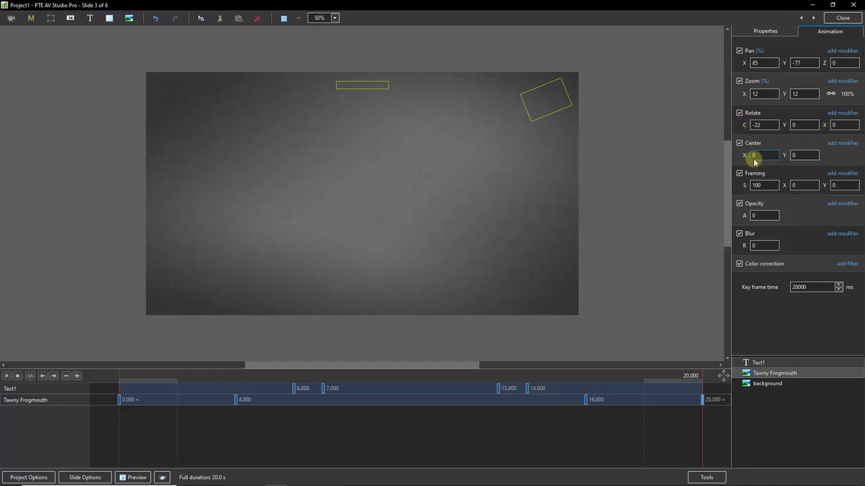
click(791, 126)
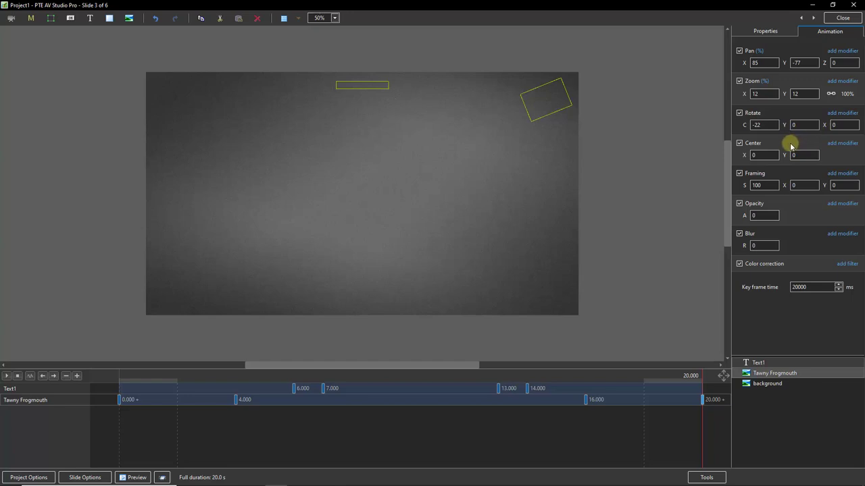
click(119, 414)
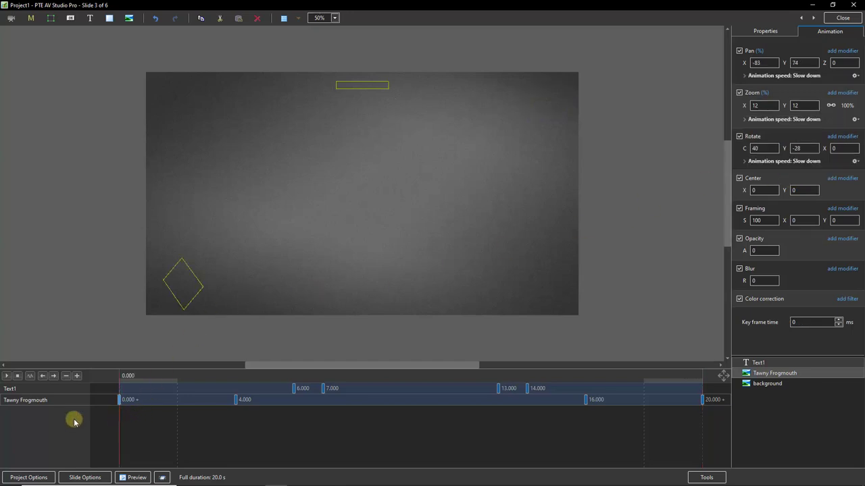
click(6, 376)
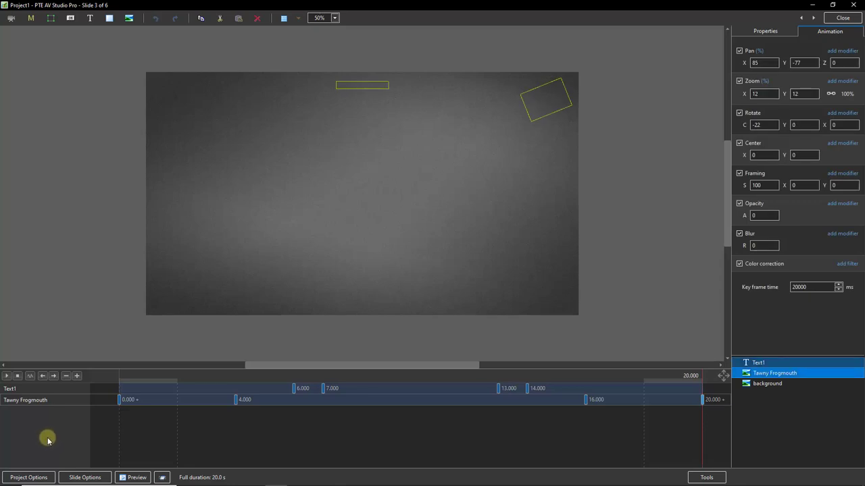
Step: Leave the animation editor and save slide 3 as style 002 in Video Tutorial
click(839, 18)
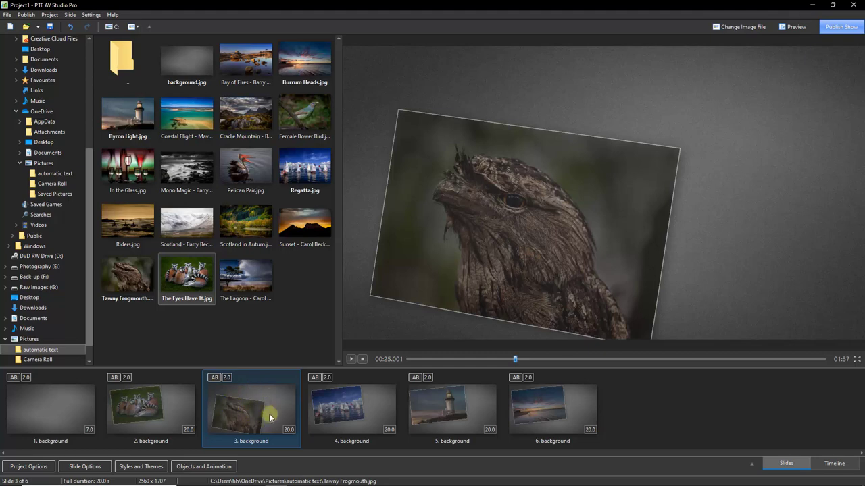
click(144, 470)
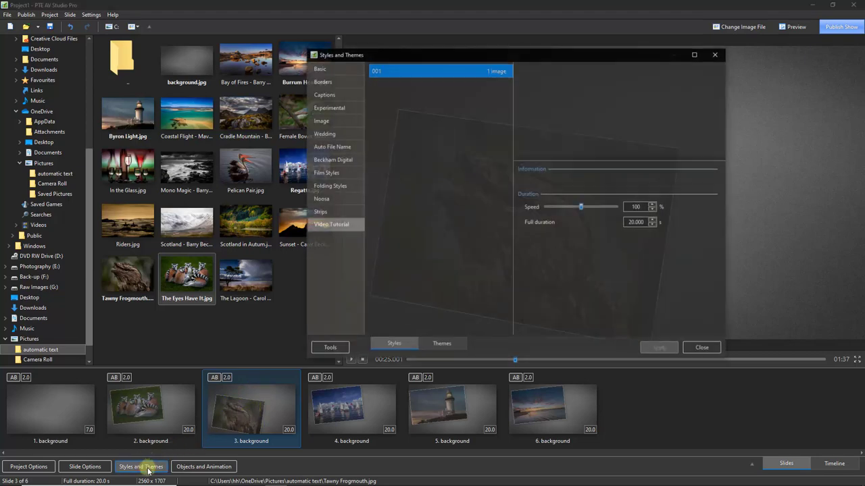
click(327, 349)
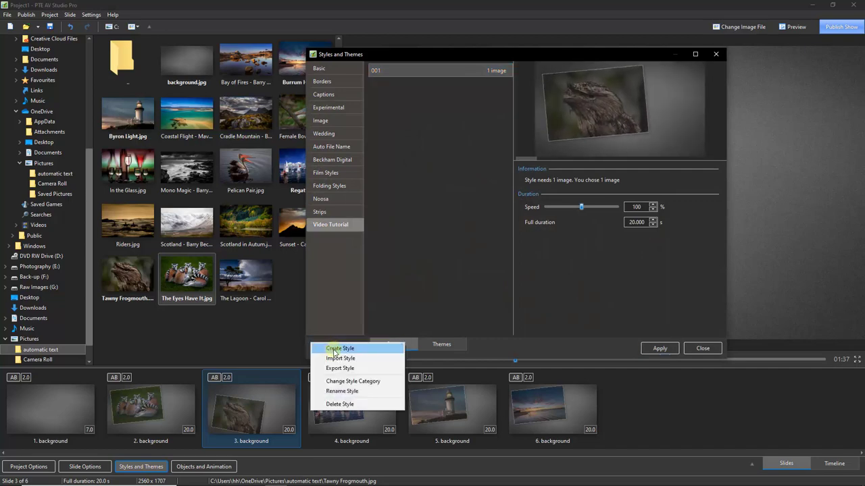
click(333, 350)
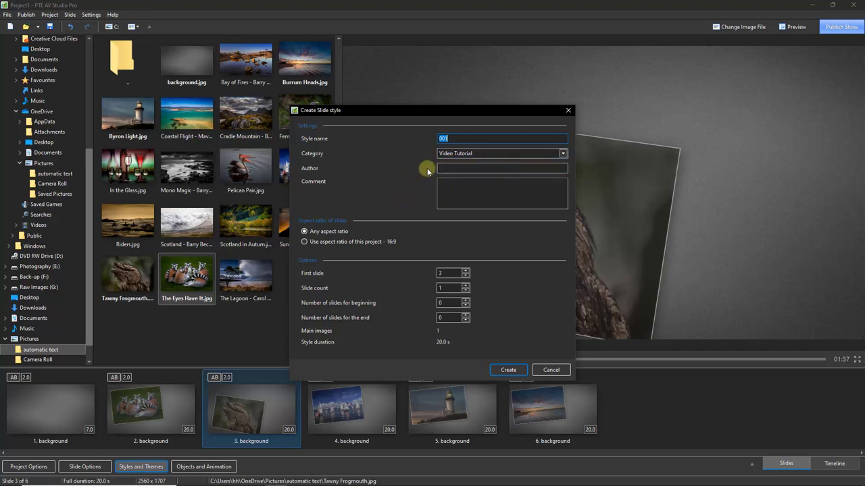
click(454, 137)
drag(454, 137, 415, 138)
text(002)
click(507, 371)
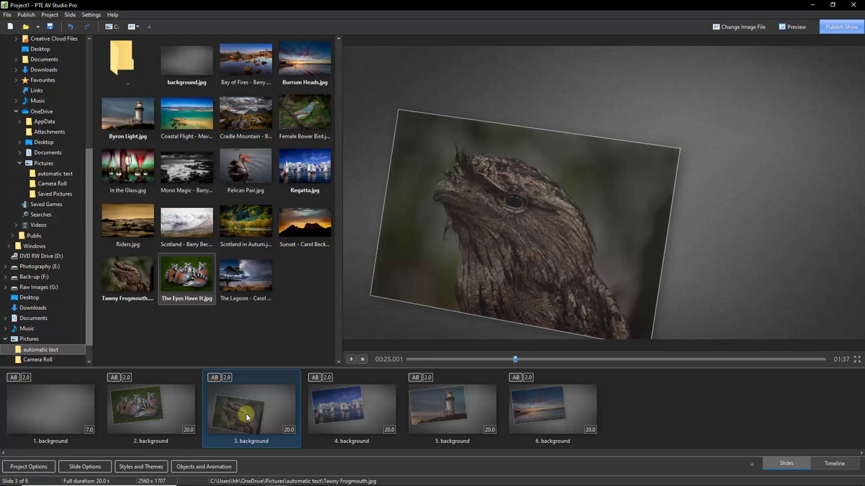
Step: Select the Regatta slide, preview Video Tutorial styles 002, 003 and 004, then list the themes
click(357, 412)
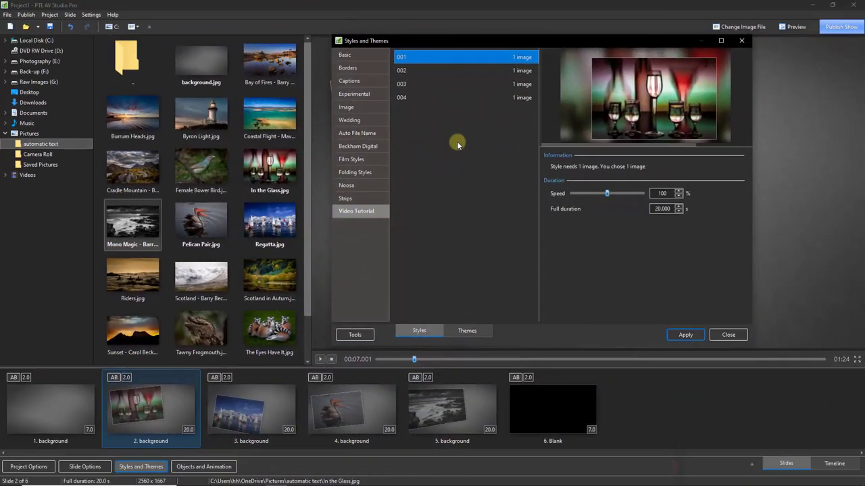
click(403, 71)
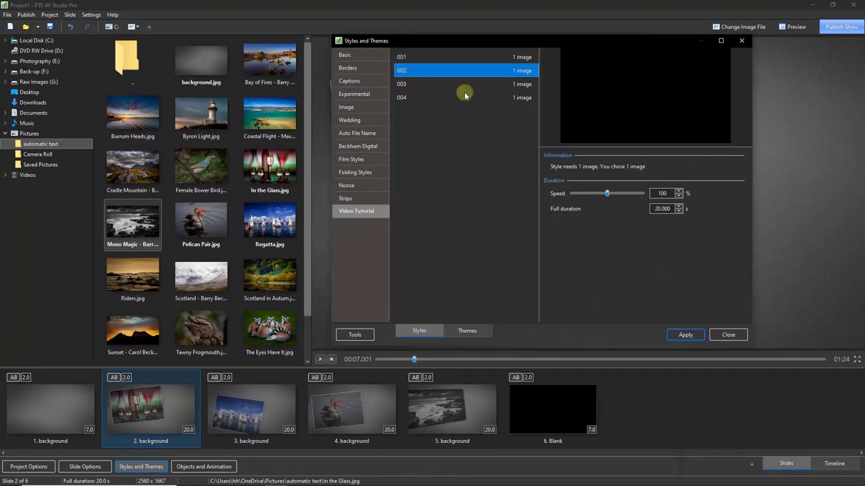
click(402, 84)
click(403, 98)
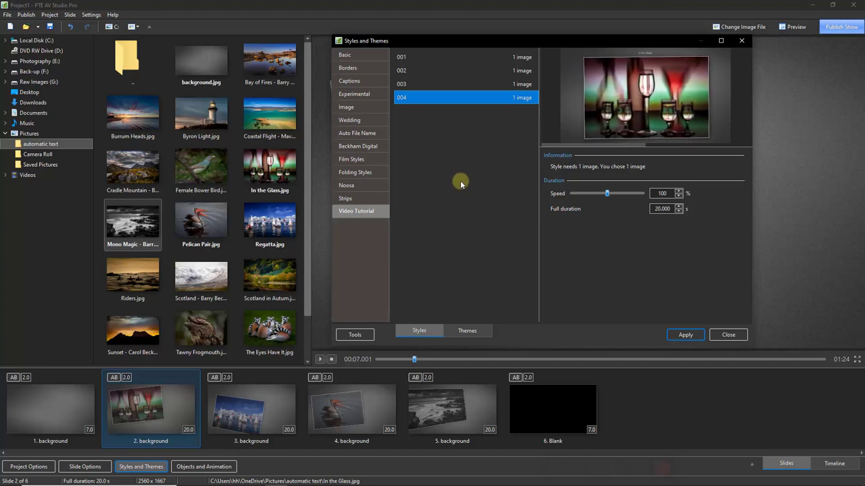
click(467, 331)
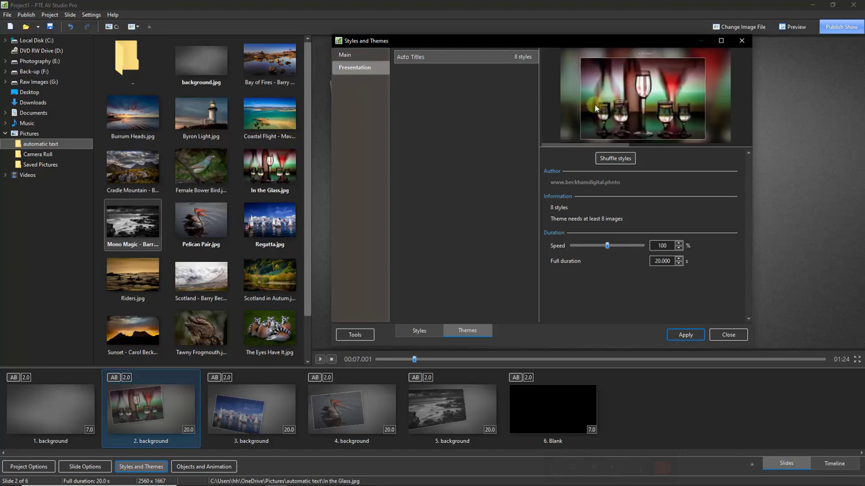
Step: Create a new theme named Auto in the Presentation category
click(363, 335)
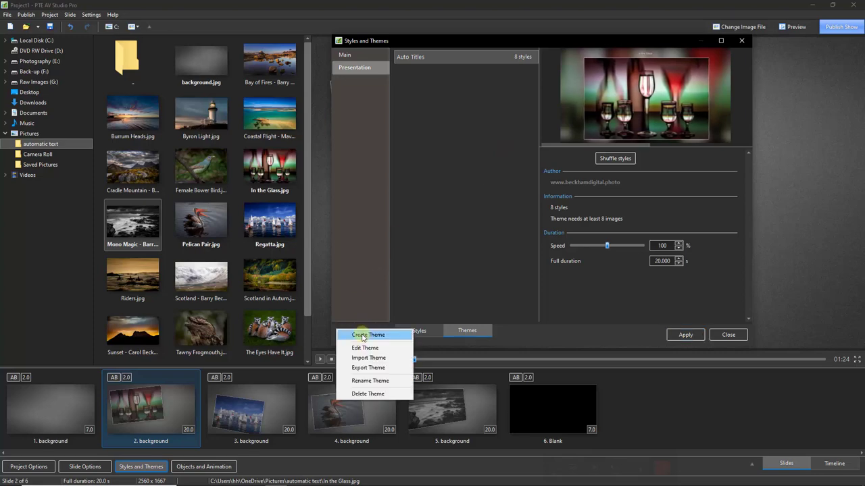
click(365, 335)
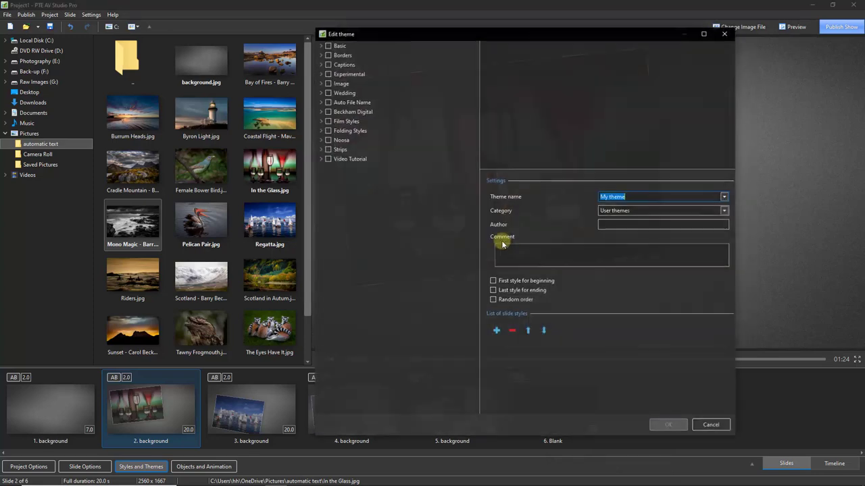
click(725, 212)
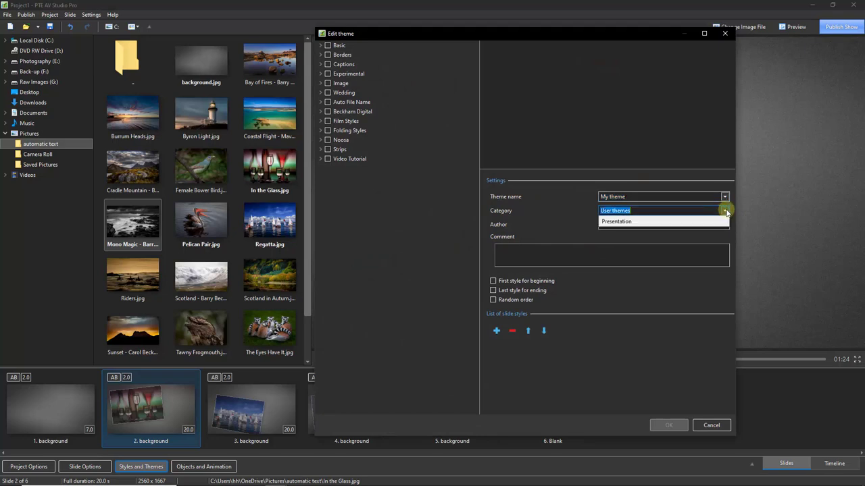
click(630, 222)
drag(631, 195, 600, 195)
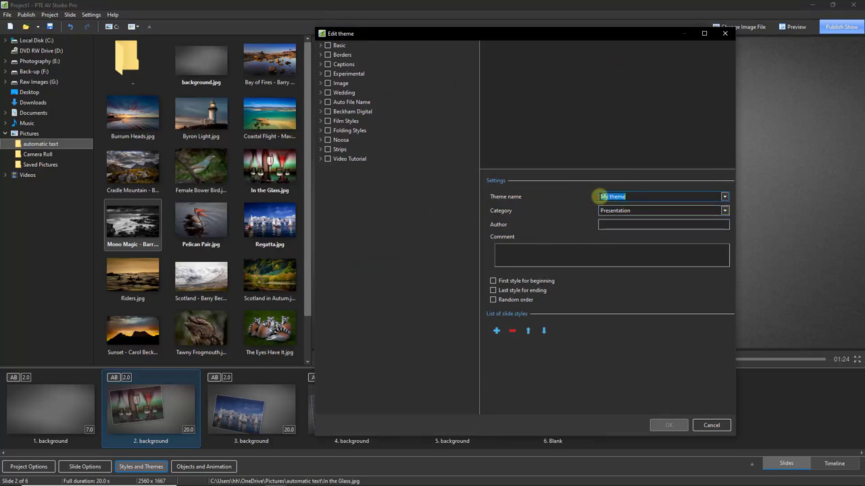
text(Auto)
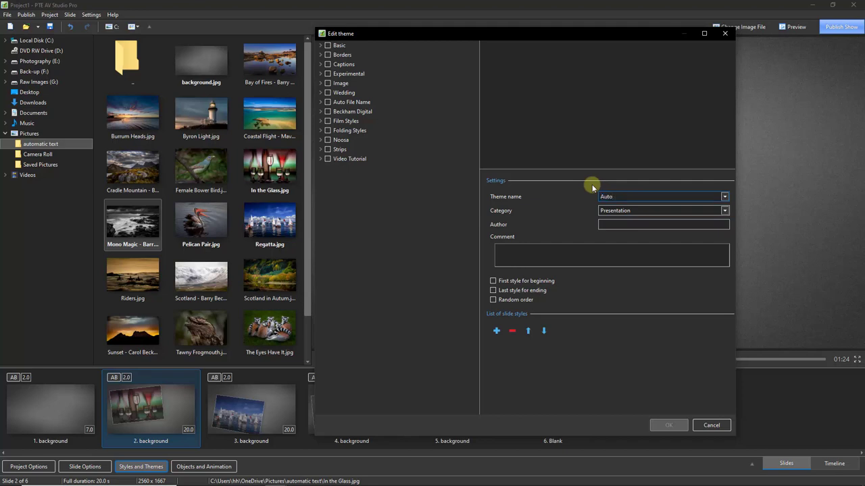
click(603, 225)
Step: Enable Random order, add Video Tutorial styles 001–004 to the Auto theme, and save it
click(493, 300)
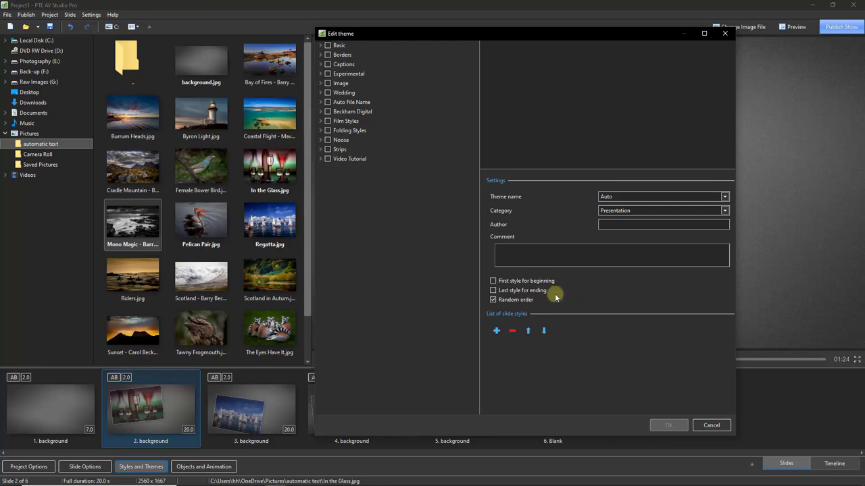
click(328, 159)
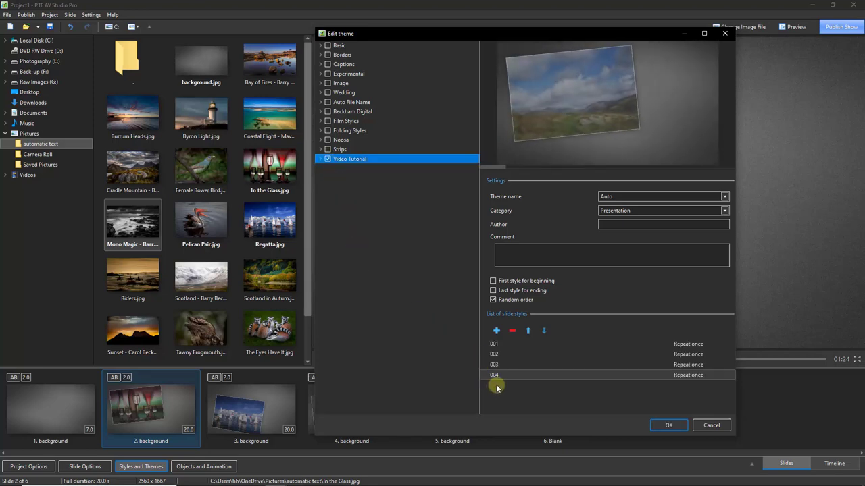
click(512, 332)
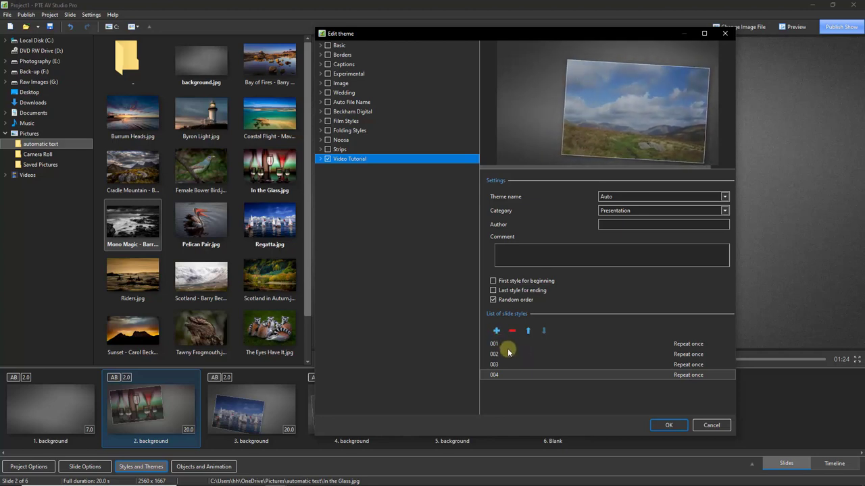
click(665, 426)
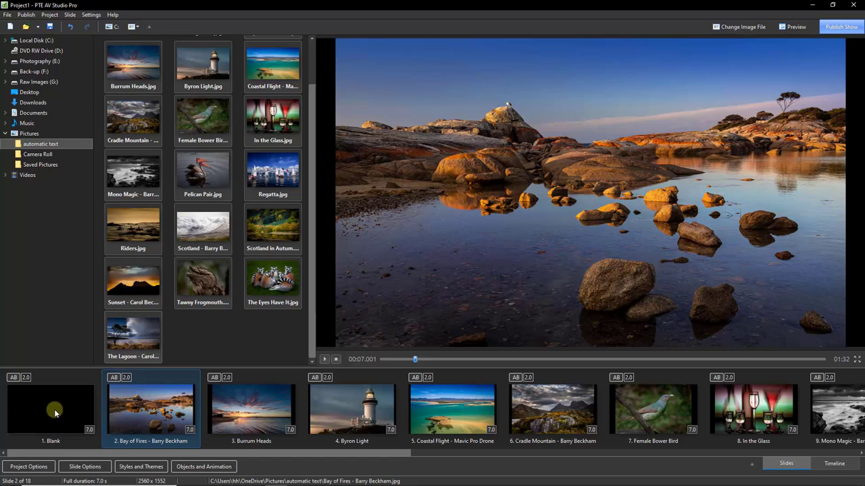
Step: Select photo slides 2 through 18, from Bay of Fires onward, and bring up the Styles and Themes library
click(56, 426)
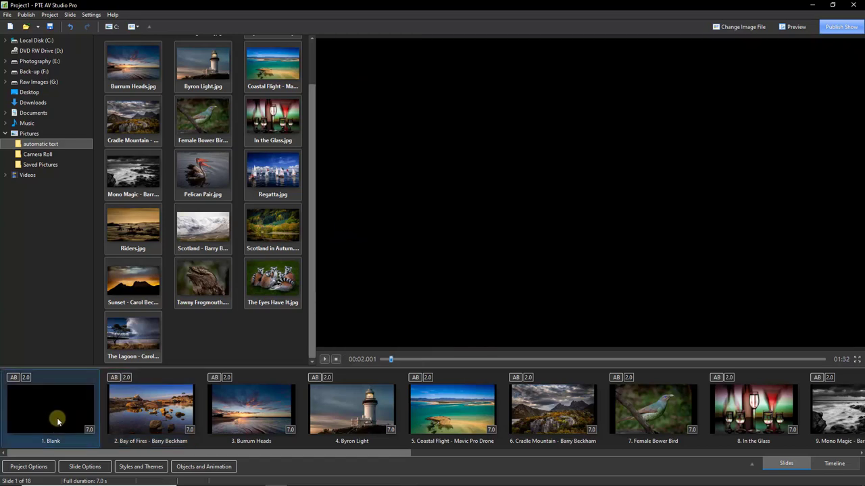
click(159, 415)
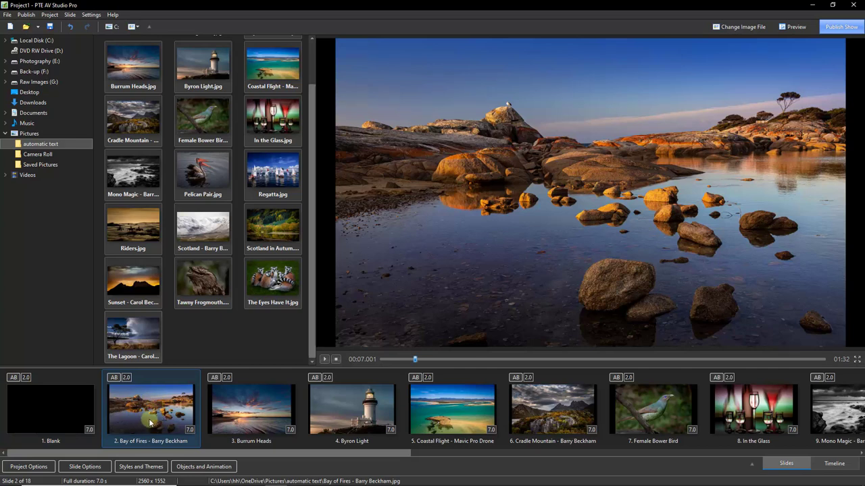
drag(152, 453, 606, 452)
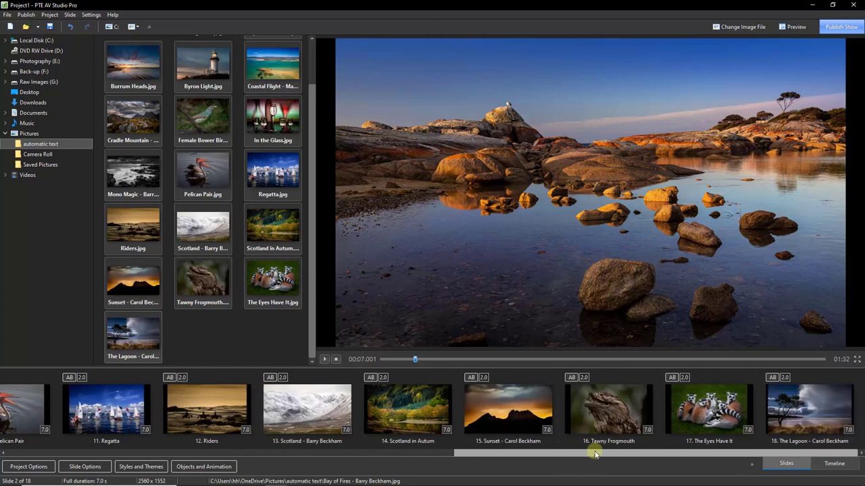
shift+click(805, 404)
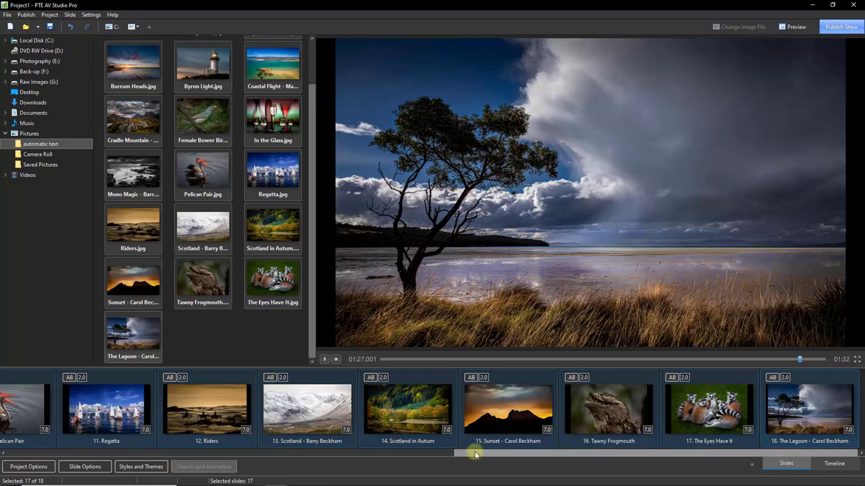
drag(469, 453, 19, 470)
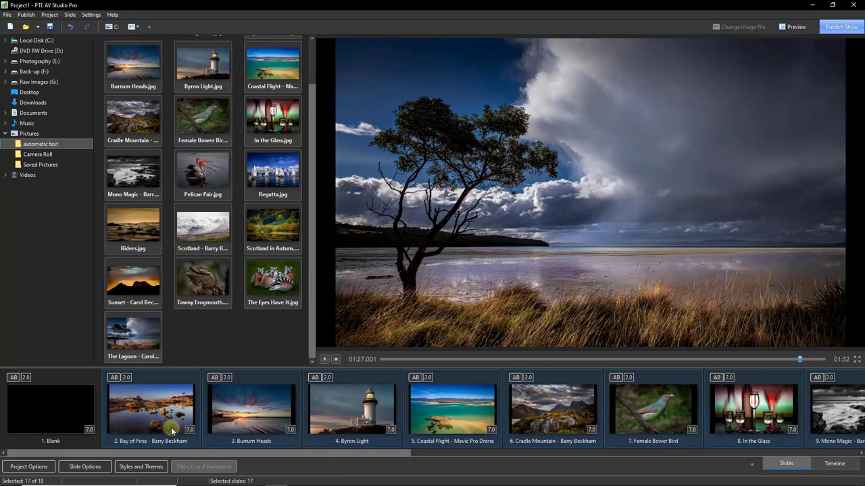
click(136, 468)
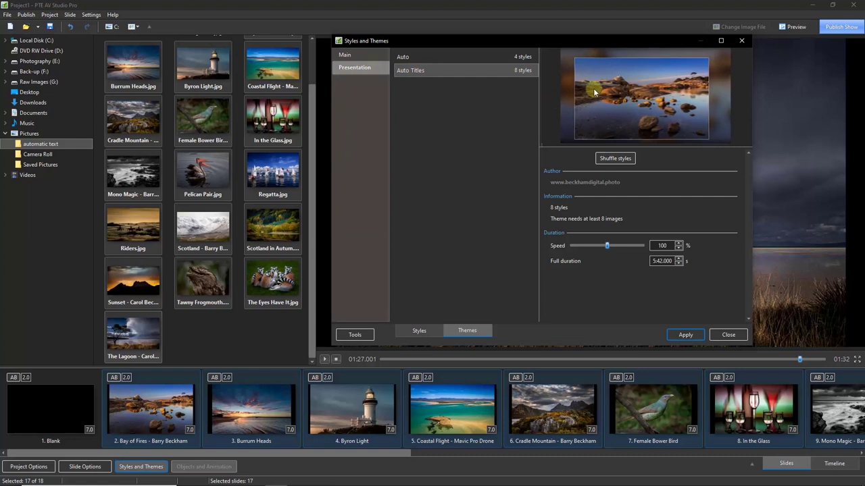
Step: Apply the Auto theme to slides 2–18, making tilted framed photos on grey and a 5:43 show
click(404, 58)
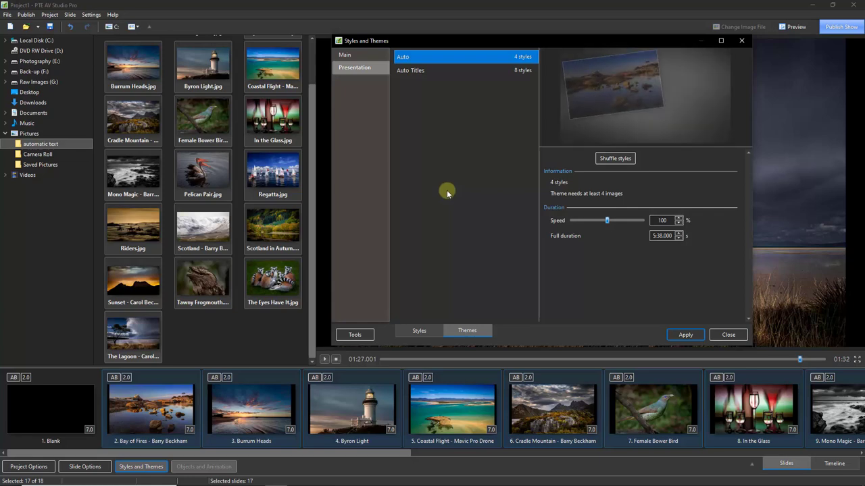
click(684, 334)
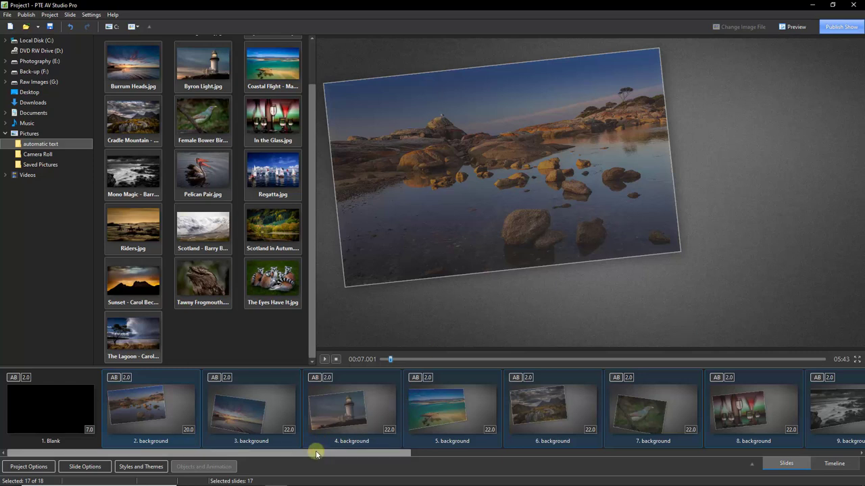
drag(314, 452, 763, 454)
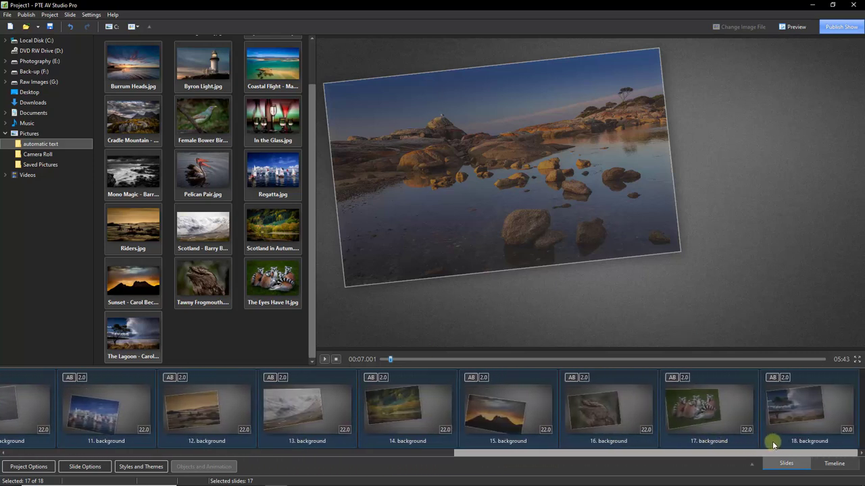